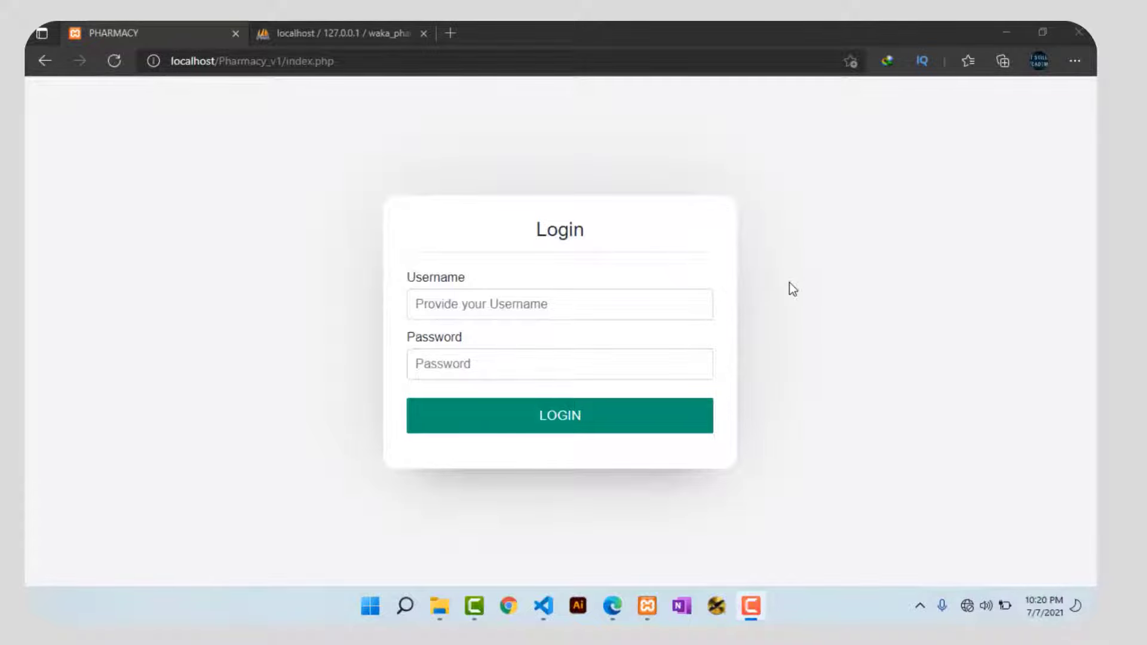
Log in to the pharmacy system with the account's username and password
left_click(496, 306)
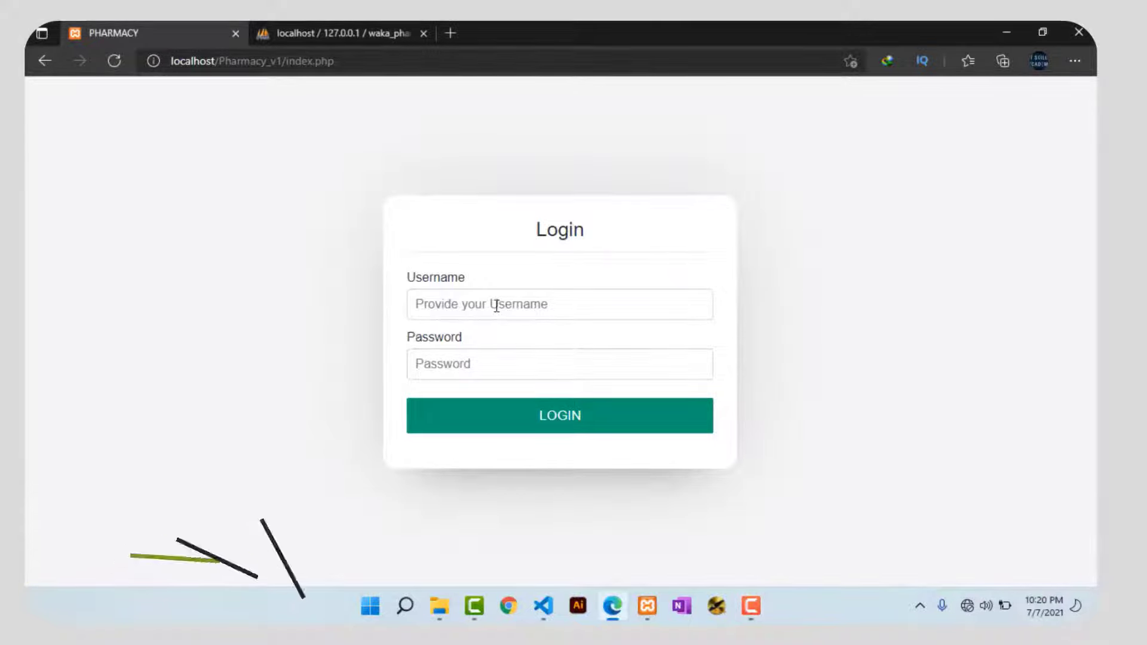
left_click(470, 357)
left_click_drag(471, 304, 392, 317)
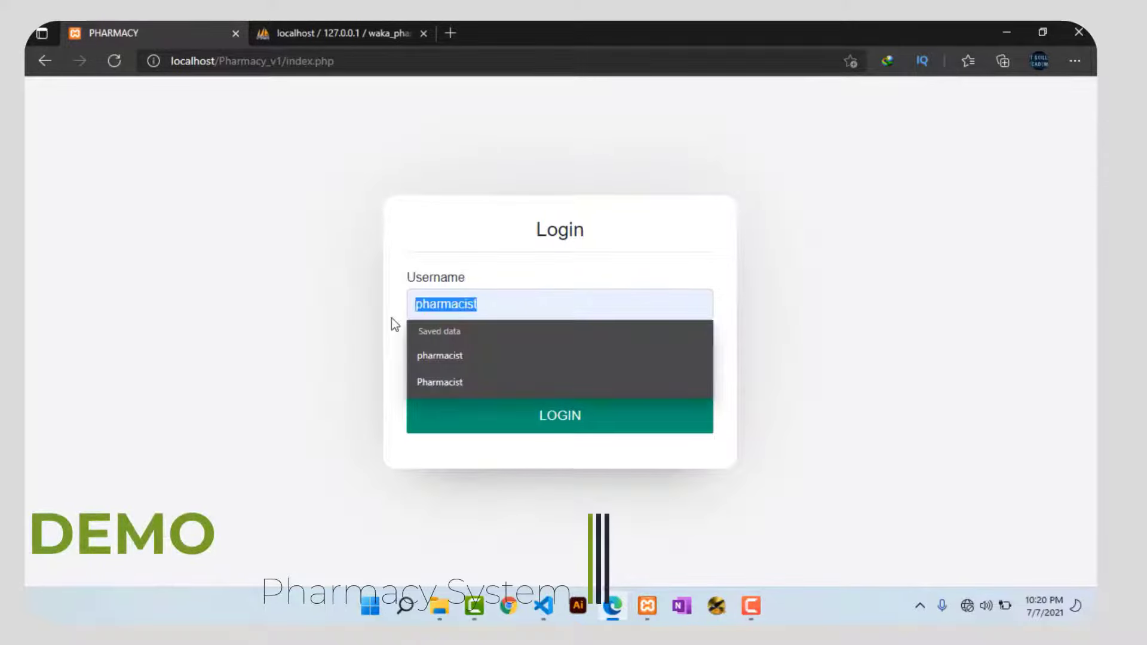
left_click(440, 366)
type("pharmacist")
left_click(534, 414)
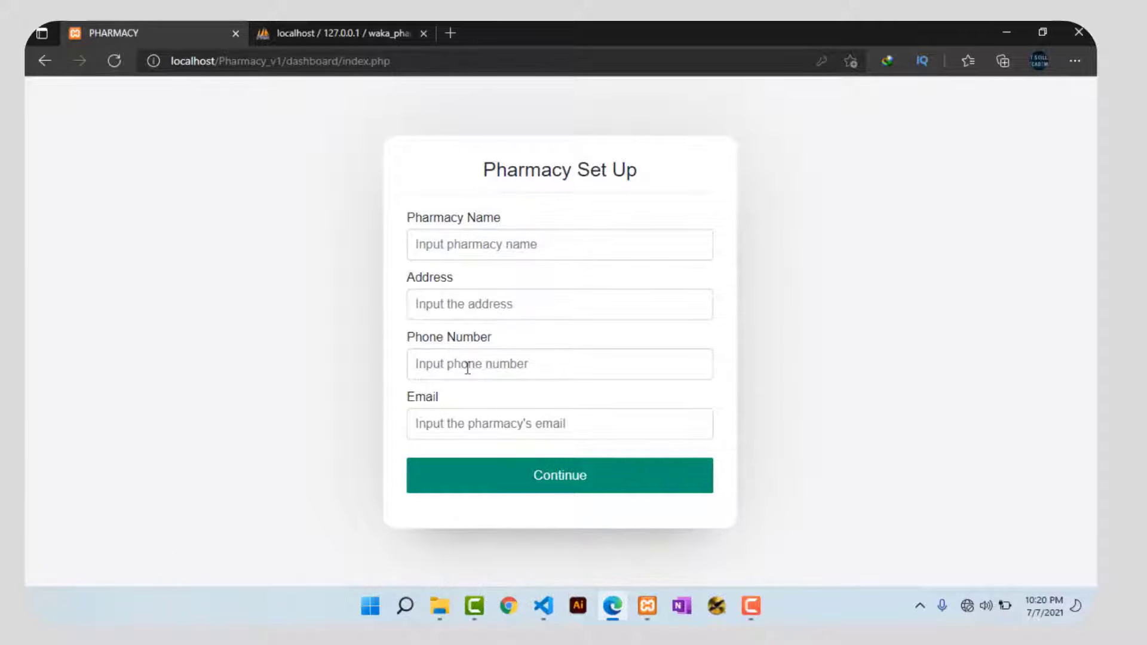
Submit the pharmacy set-up with the saved Sample name profile, including its address, phone number and email
left_click(440, 244)
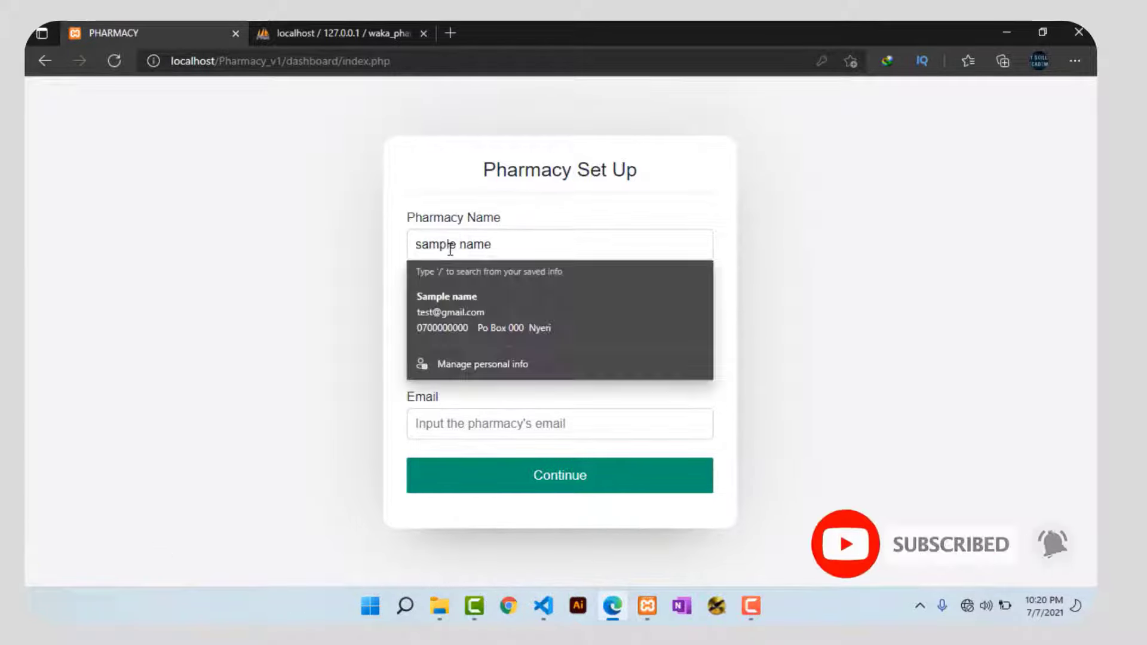
left_click(472, 311)
left_click(545, 478)
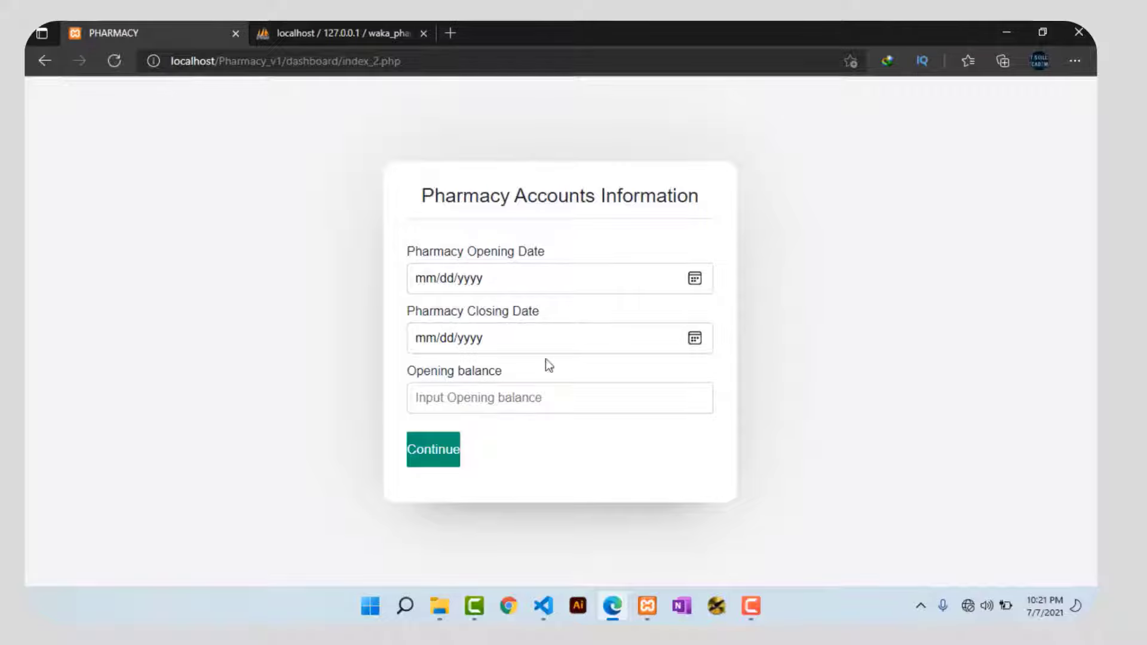
Submit the pharmacy accounts information with opening date 06/01/2021, closing date 06/01/2022 and an opening balance of 500000
left_click(522, 399)
type("500000")
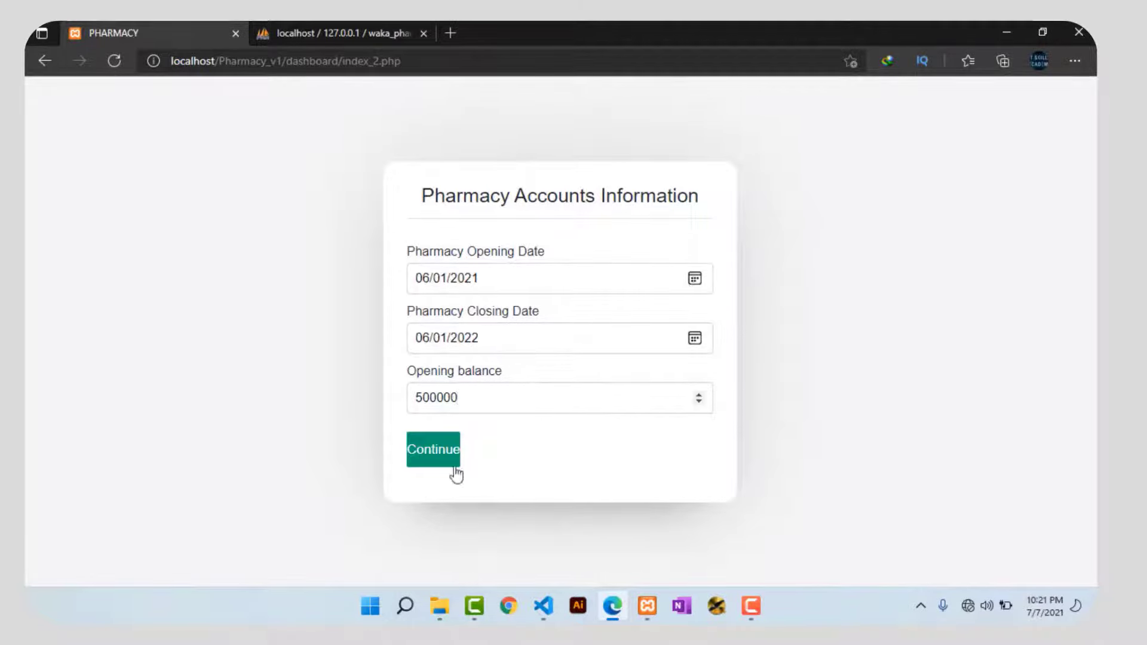
left_click(456, 474)
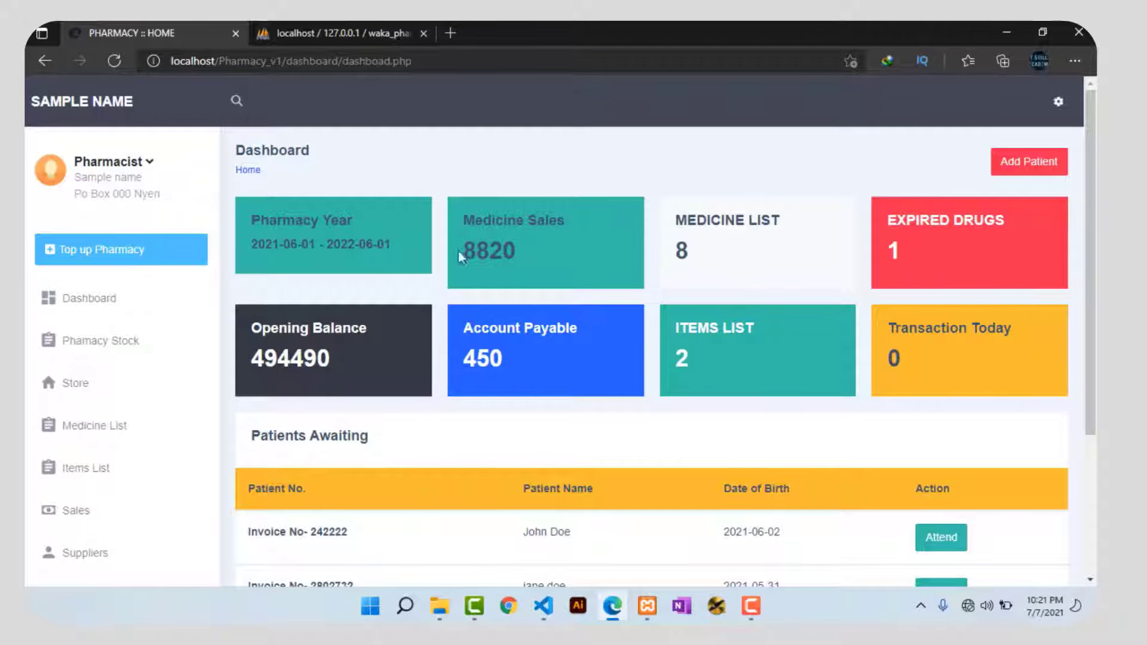
Examine the dashboard's summary cards, including medicine sales, medicine list, expired drugs, items list and today's transactions
scroll(460, 257, "down", 1)
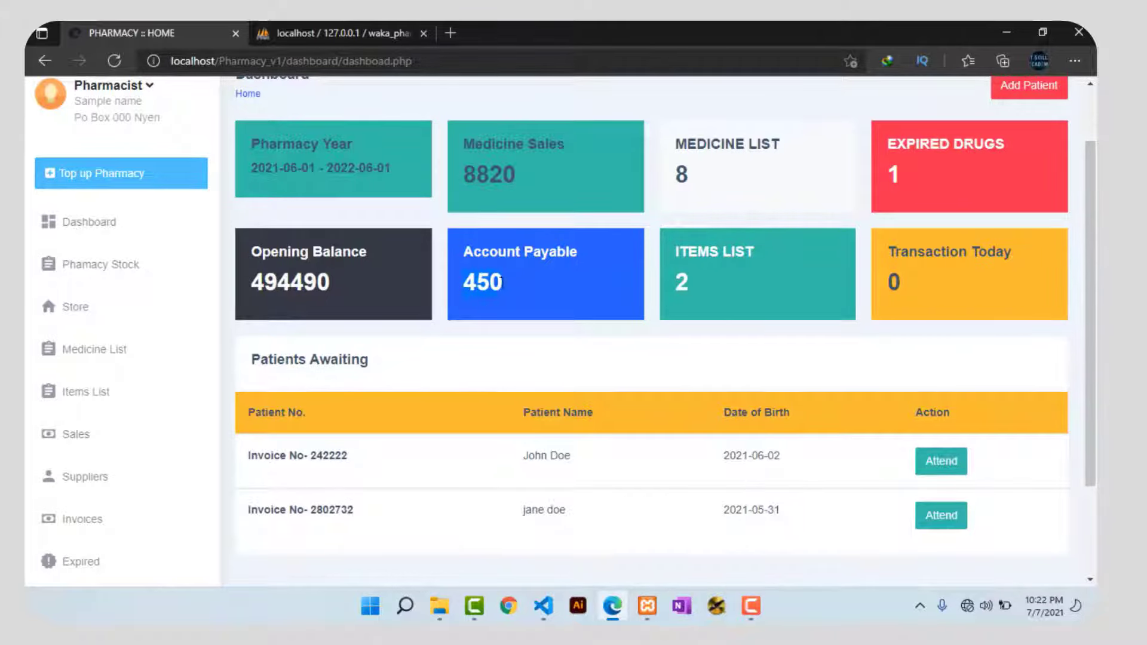
scroll(502, 275, "down", 1)
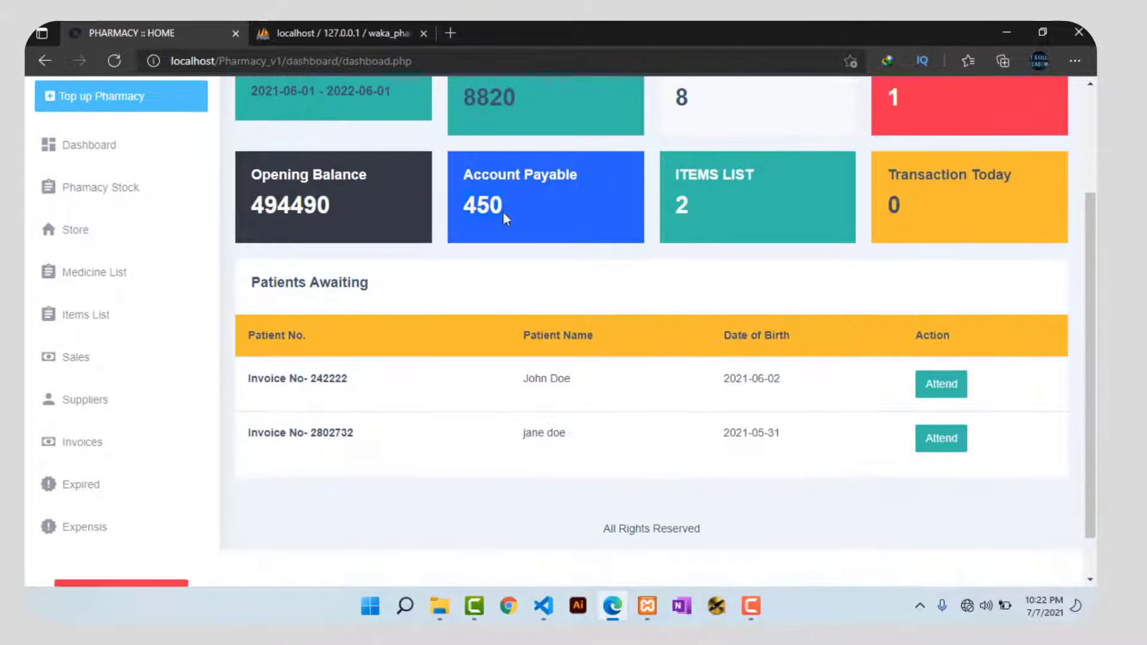
scroll(505, 218, "up", 2)
scroll(496, 251, "down", 2)
scroll(496, 250, "up", 2)
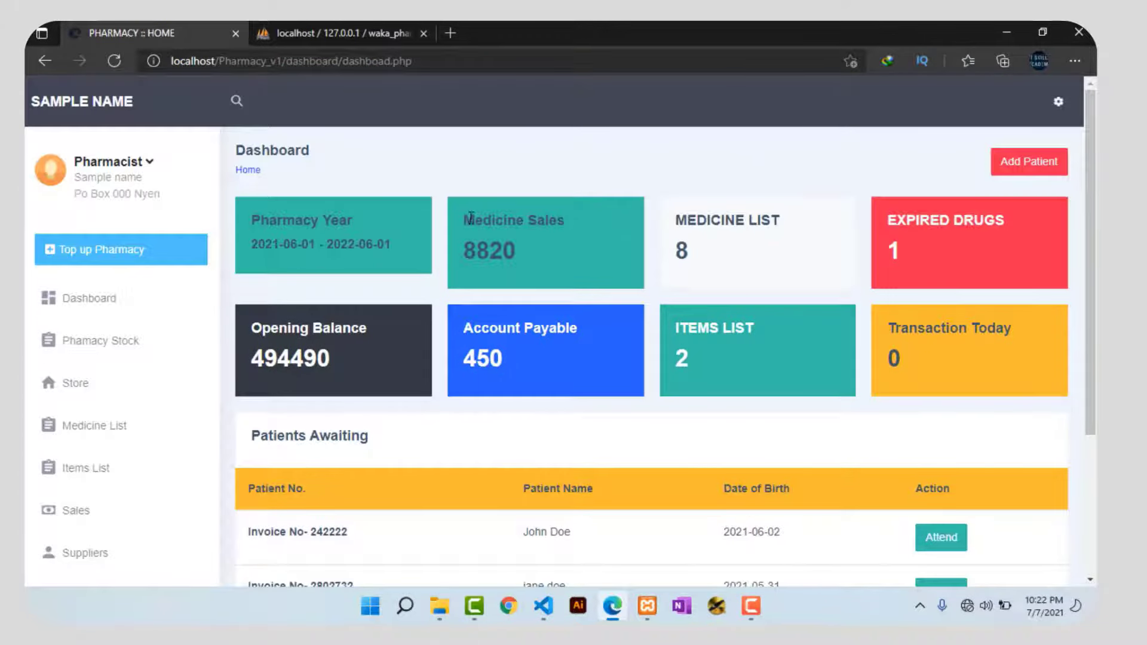
left_click_drag(472, 218, 480, 250)
left_click_drag(676, 220, 773, 218)
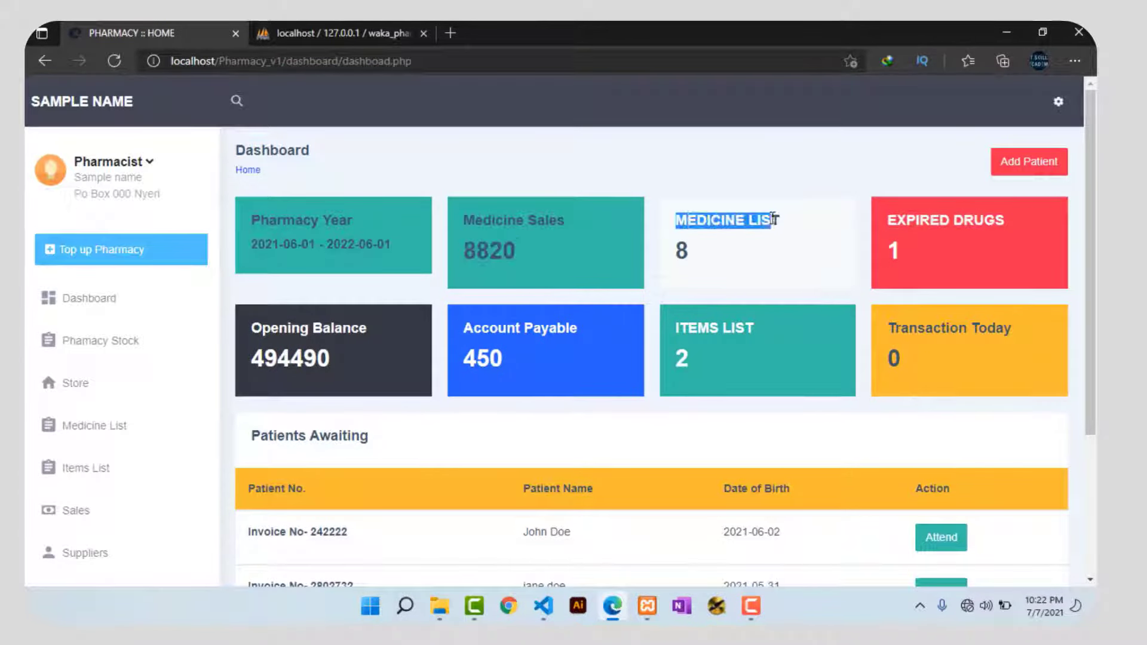
left_click_drag(692, 251, 677, 249)
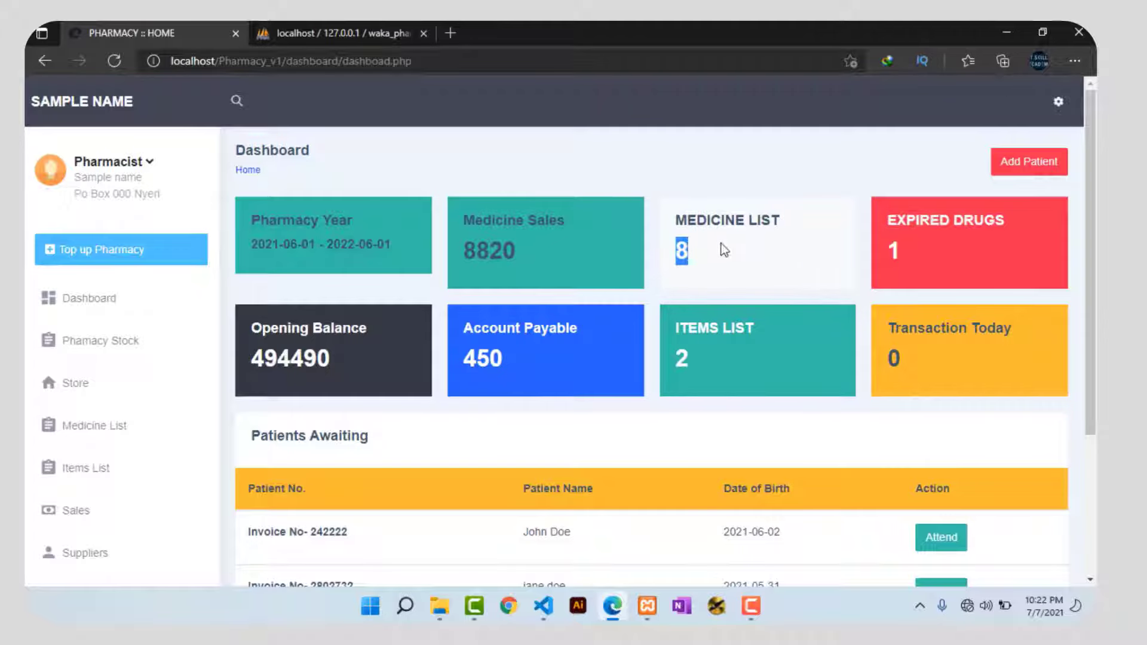
left_click(901, 258)
left_click_drag(895, 221, 1001, 228)
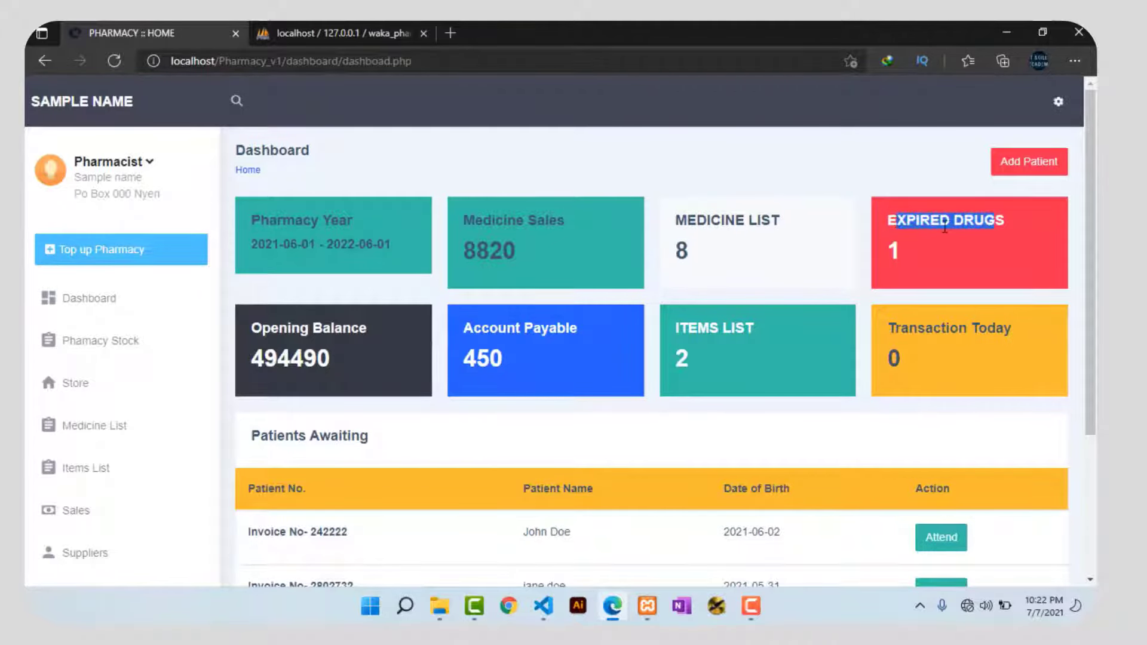
scroll(506, 245, "down", 1)
left_click_drag(675, 257, 762, 267)
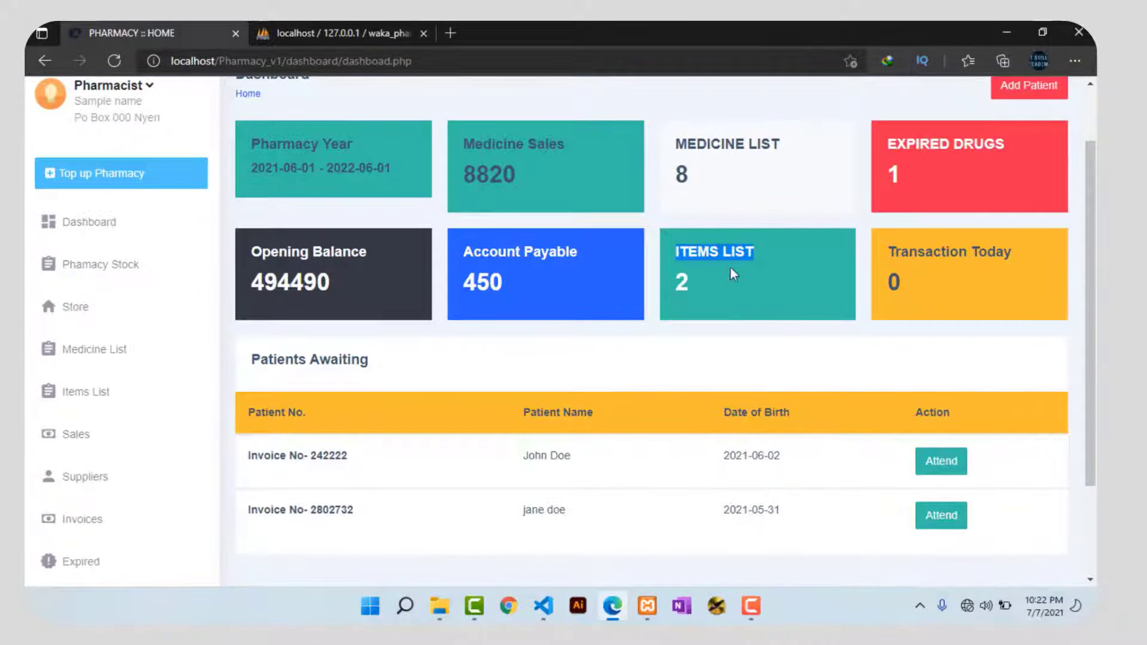
left_click_drag(693, 282, 673, 256)
left_click_drag(888, 252, 1011, 255)
left_click_drag(882, 301, 892, 250)
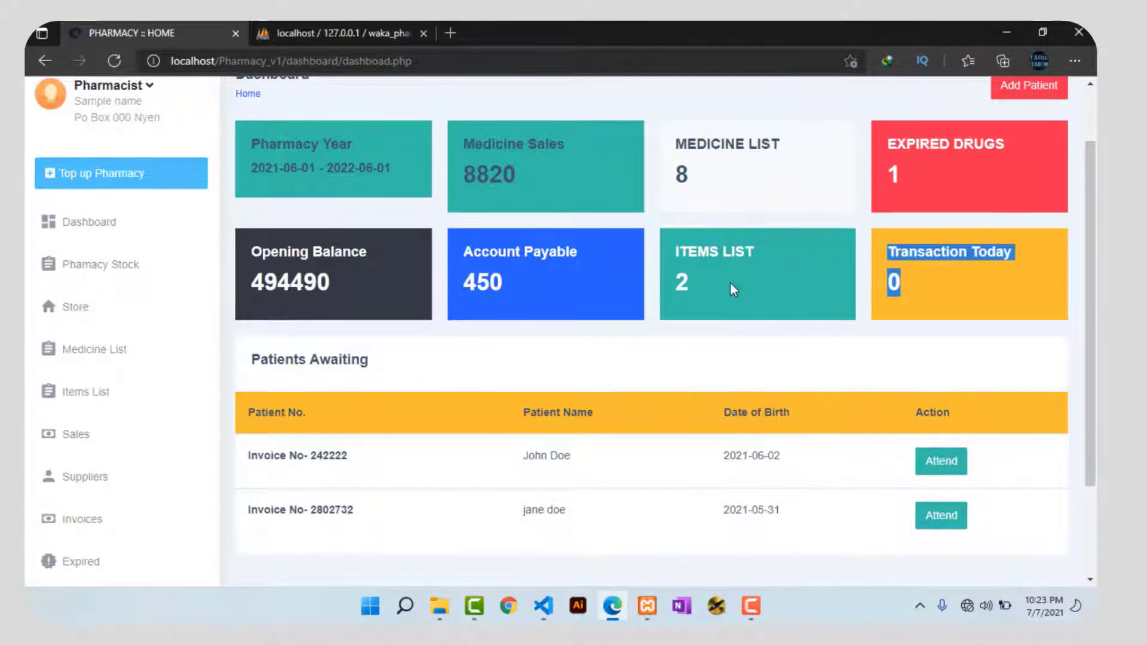
Review the Patients Awaiting table, the option for adding a patient, and the system's available sections on the dashboard
scroll(902, 305, "down", 2)
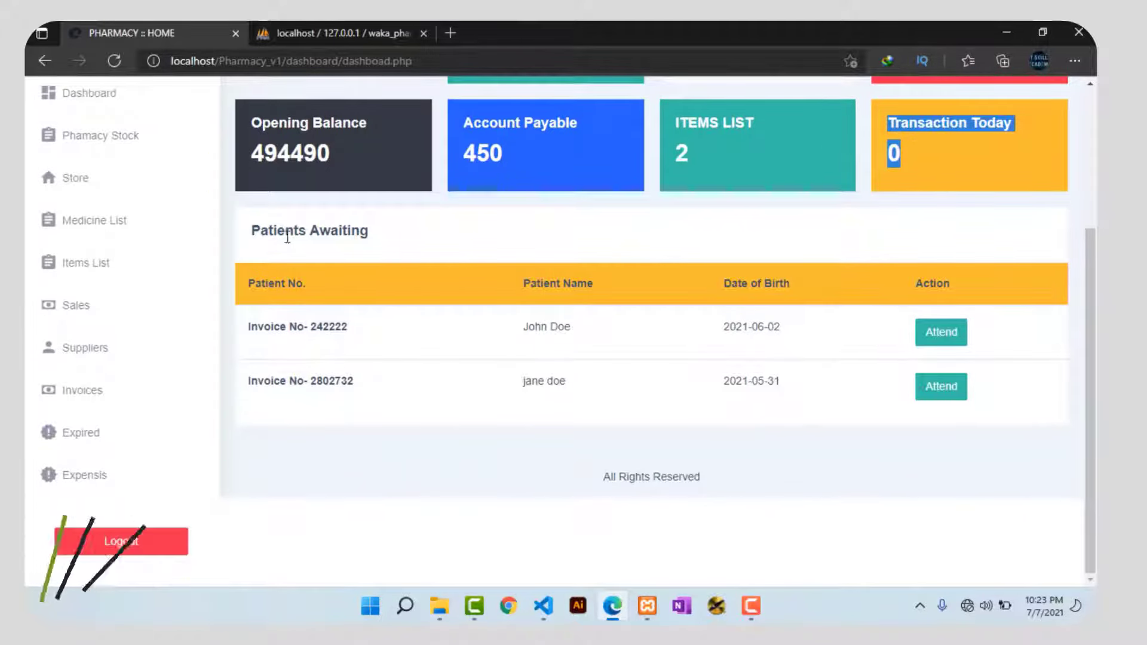
left_click_drag(251, 231, 369, 232)
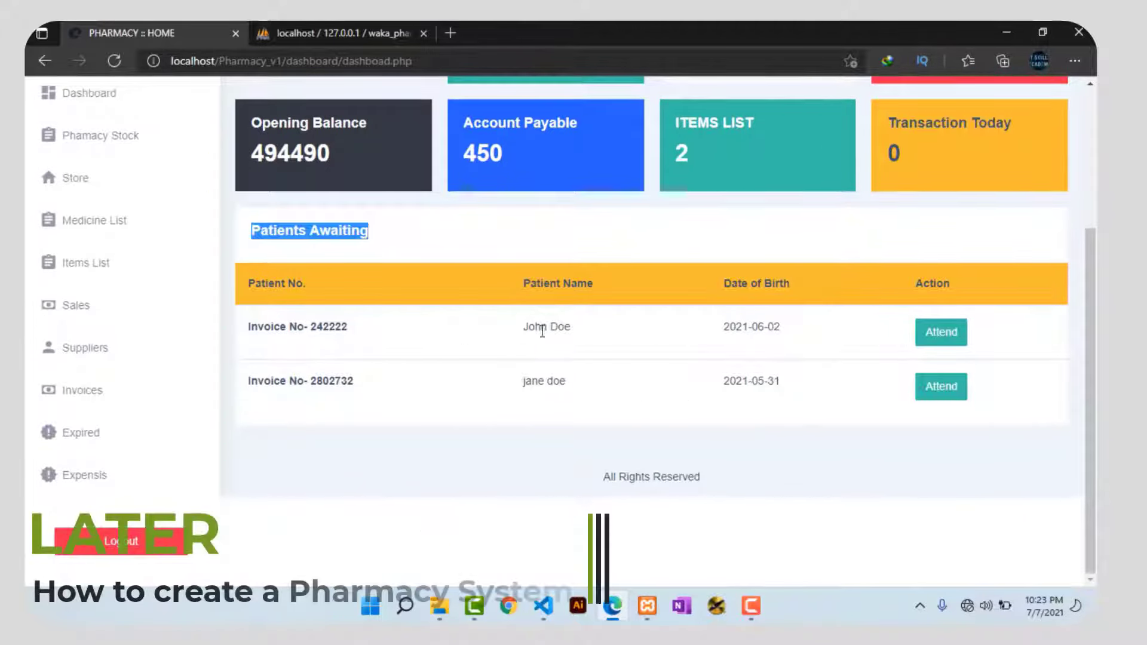
scroll(750, 391, "up", 3)
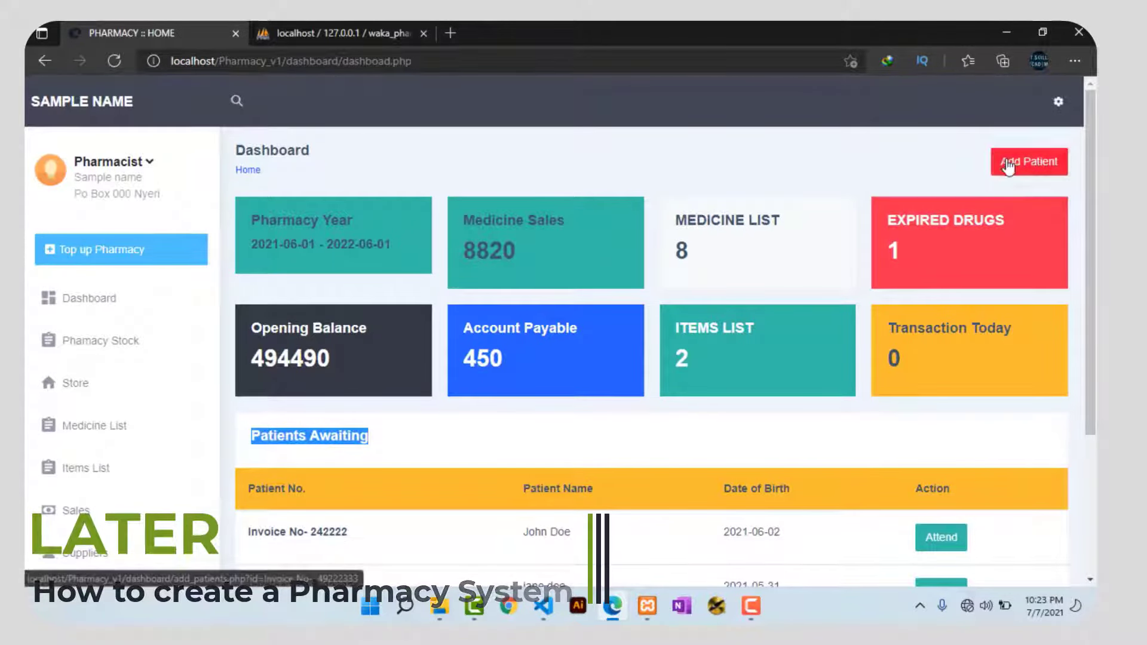
scroll(717, 299, "down", 3)
left_click(243, 312)
scroll(243, 313, "up", 3)
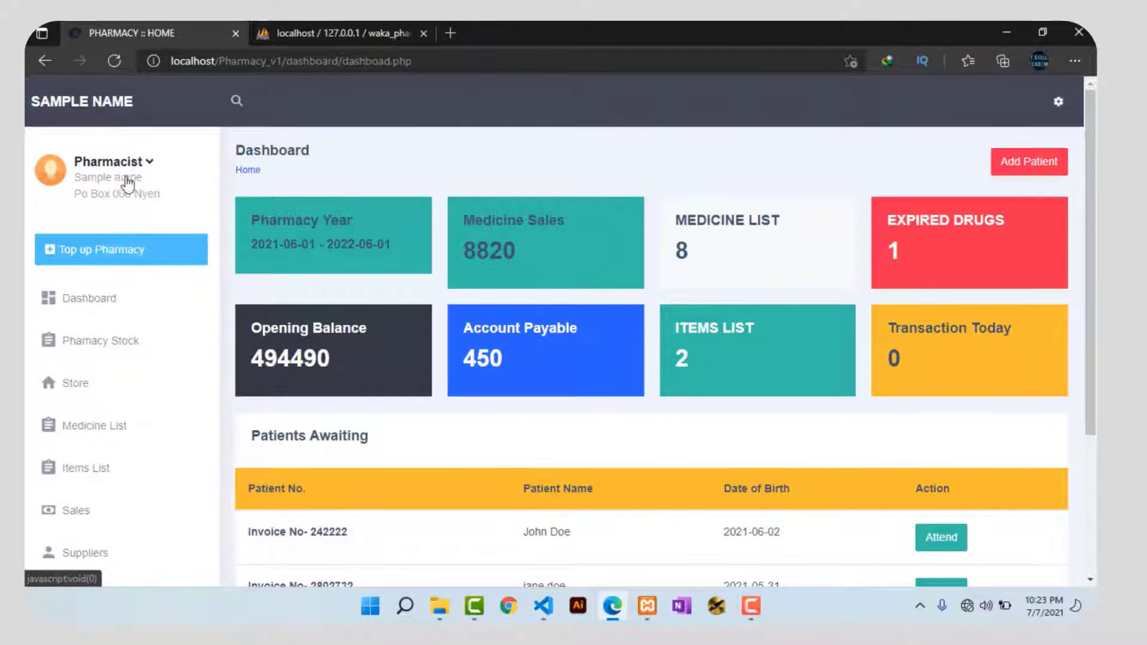
scroll(150, 197, "down", 3)
scroll(113, 191, "up", 1)
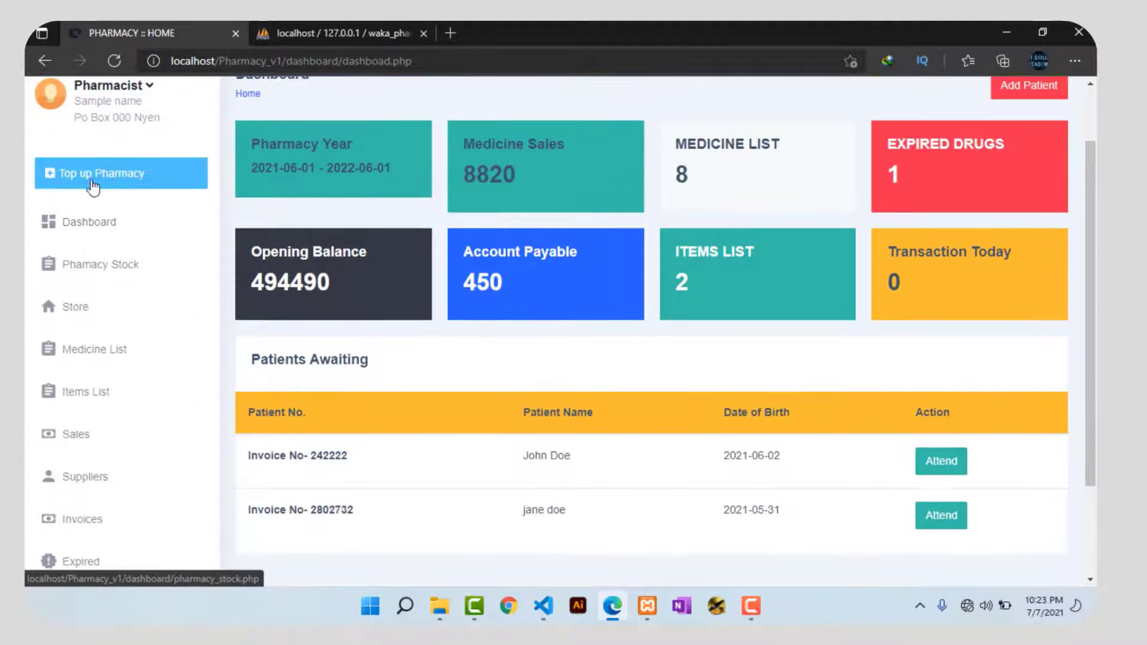
scroll(108, 190, "down", 2)
scroll(146, 371, "up", 3)
scroll(95, 335, "down", 3)
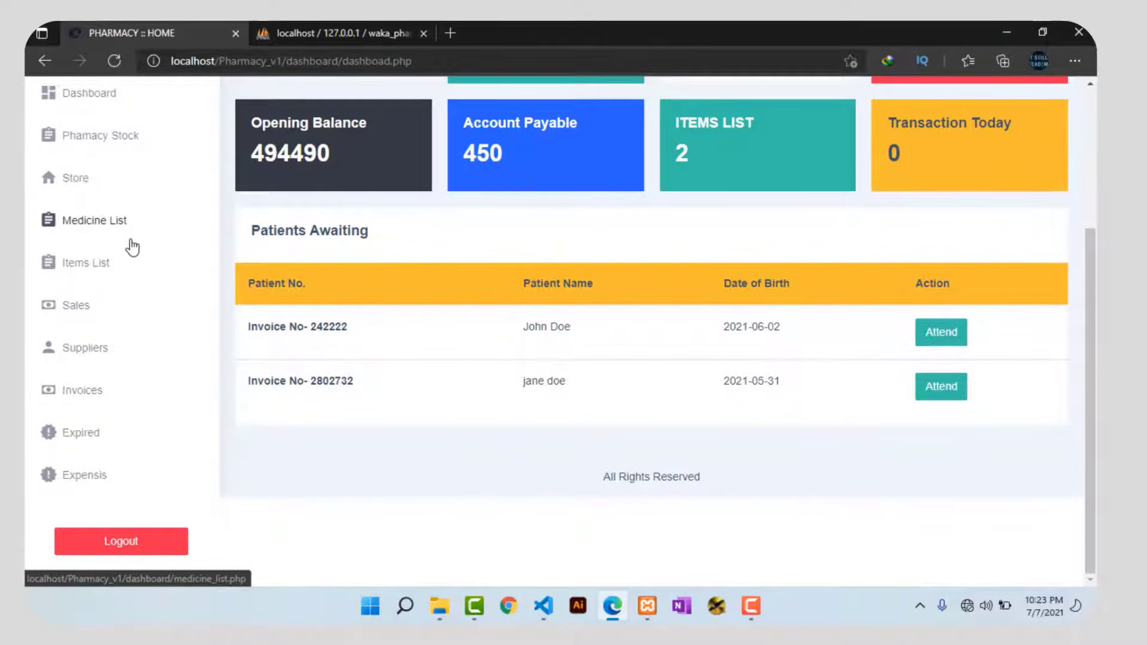
scroll(430, 366, "up", 3)
scroll(430, 366, "down", 2)
Open the medicine list and look through the medicines on its first page
left_click(74, 278)
scroll(536, 352, "down", 7)
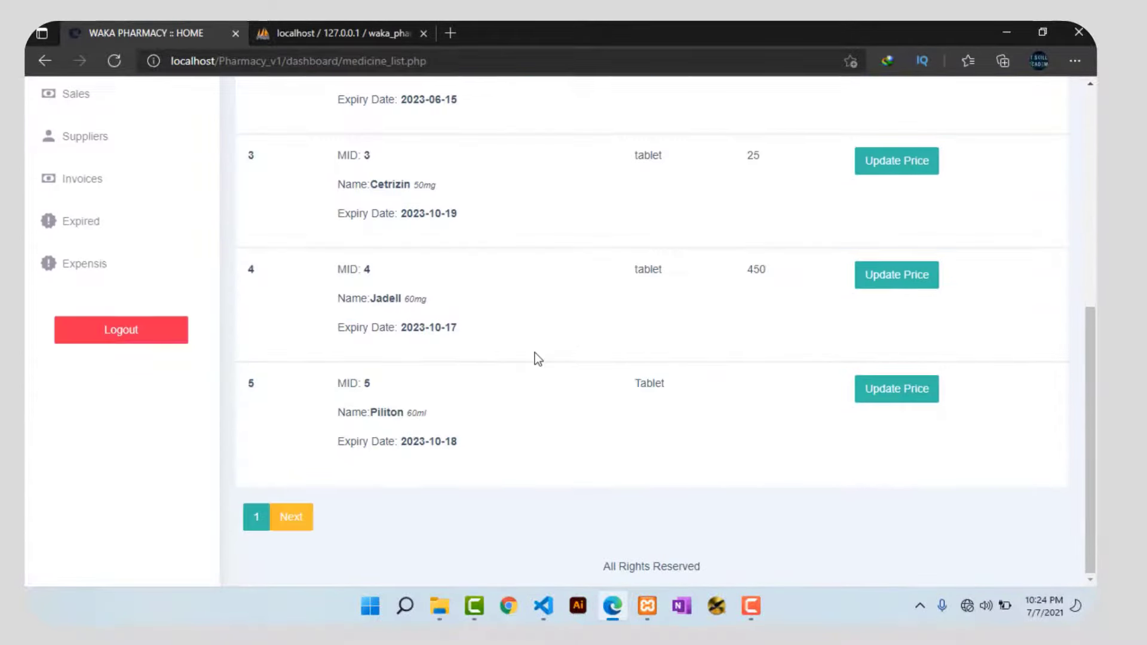
scroll(532, 353, "up", 1)
scroll(520, 357, "down", 1)
scroll(820, 295, "up", 7)
scroll(720, 308, "up", 2)
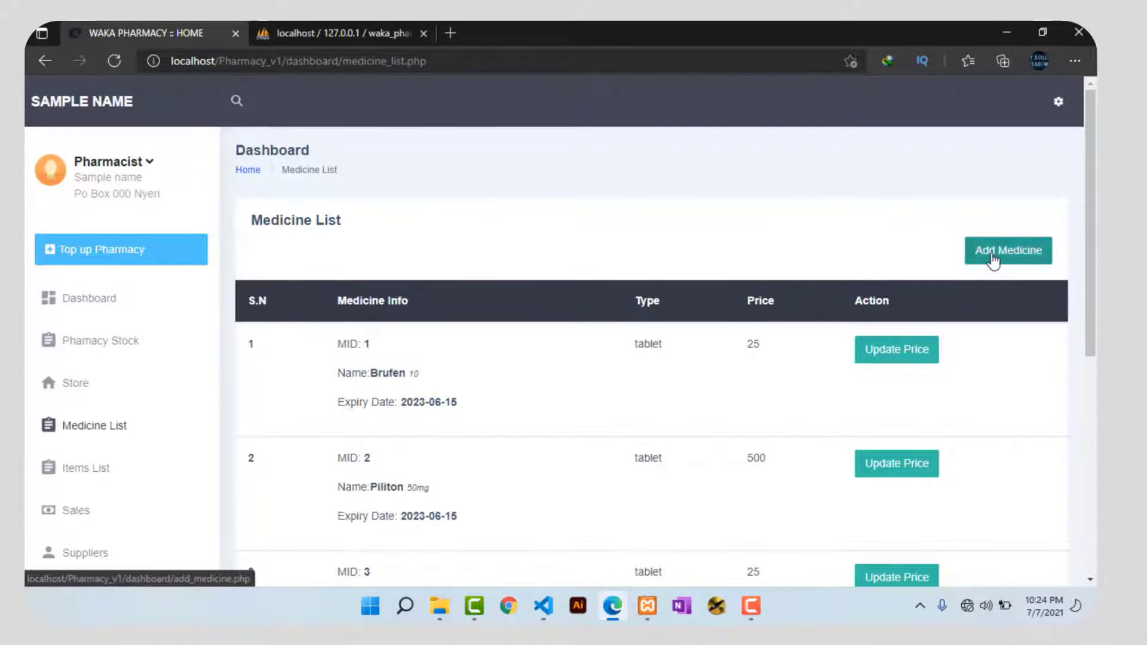
Add a medicine called sample medicine name, type Tablet, capacity 100ml, marked as not sold as a dose
left_click(1008, 250)
left_click(389, 320)
left_click(425, 297)
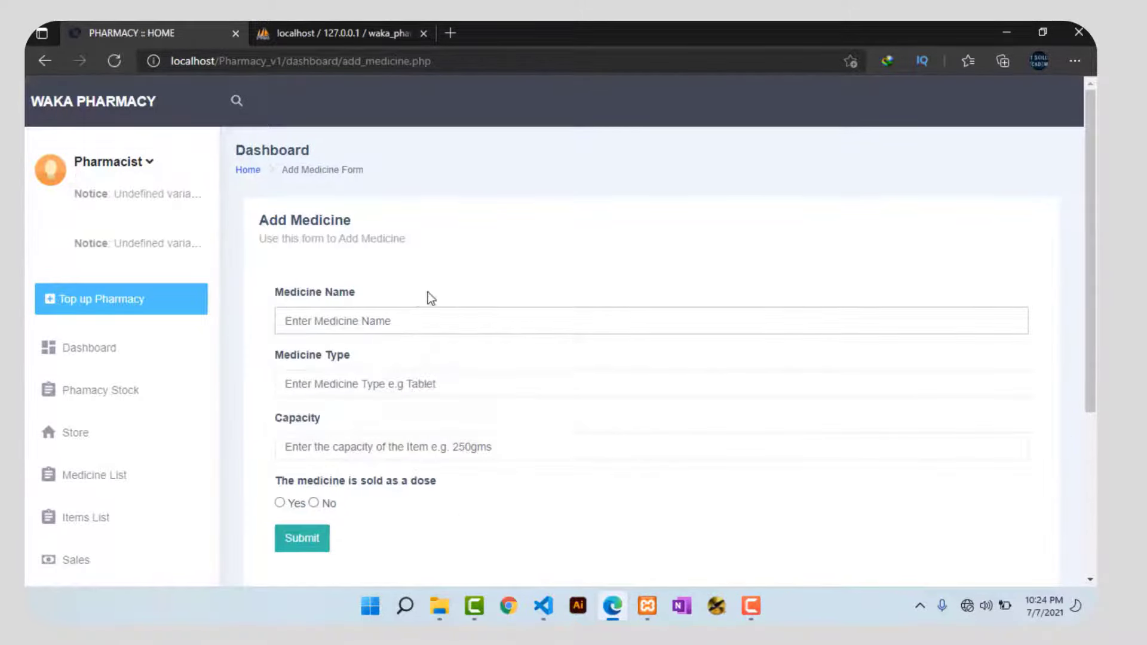
scroll(419, 311, "down", 1)
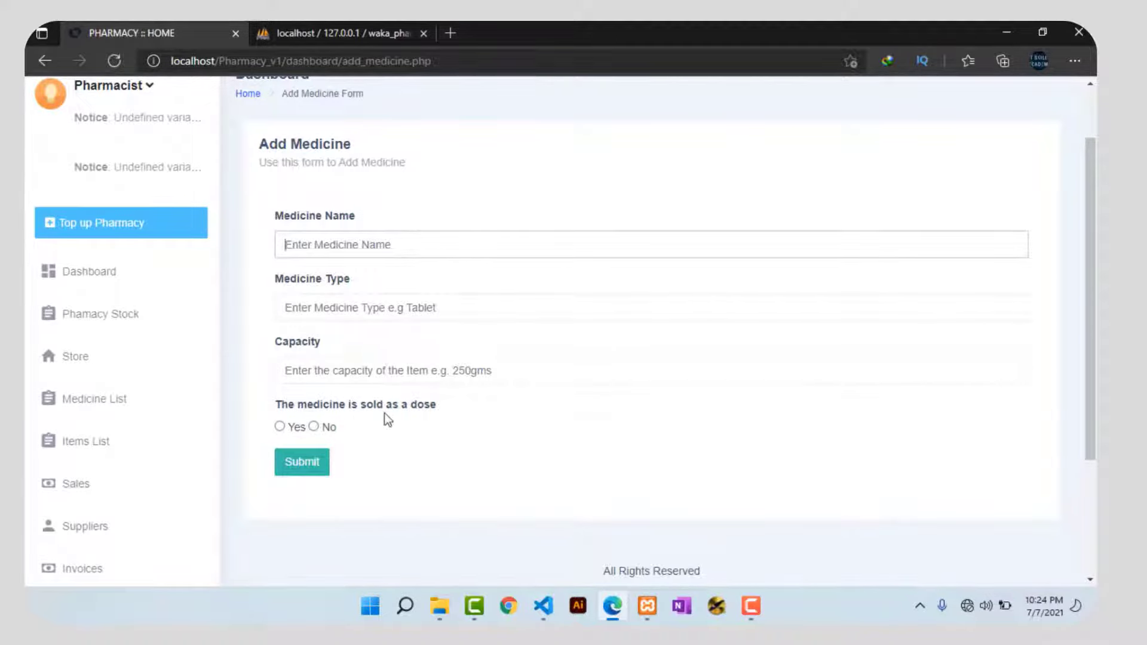
scroll(419, 358, "up", 1)
scroll(328, 320, "down", 1)
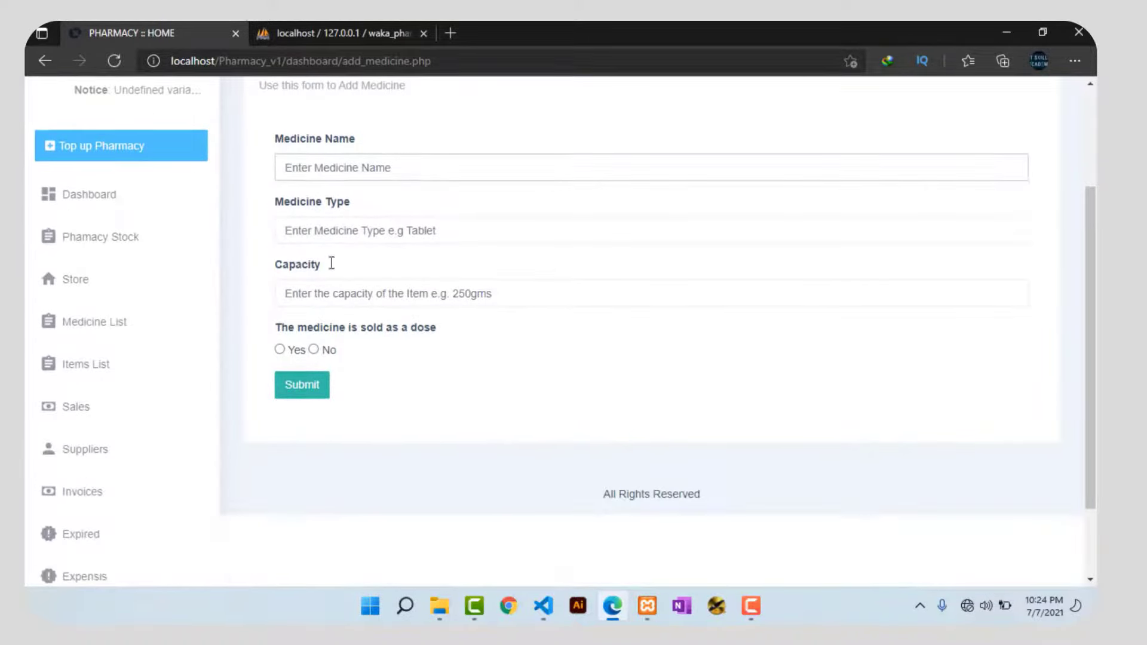
type("sample medicine name")
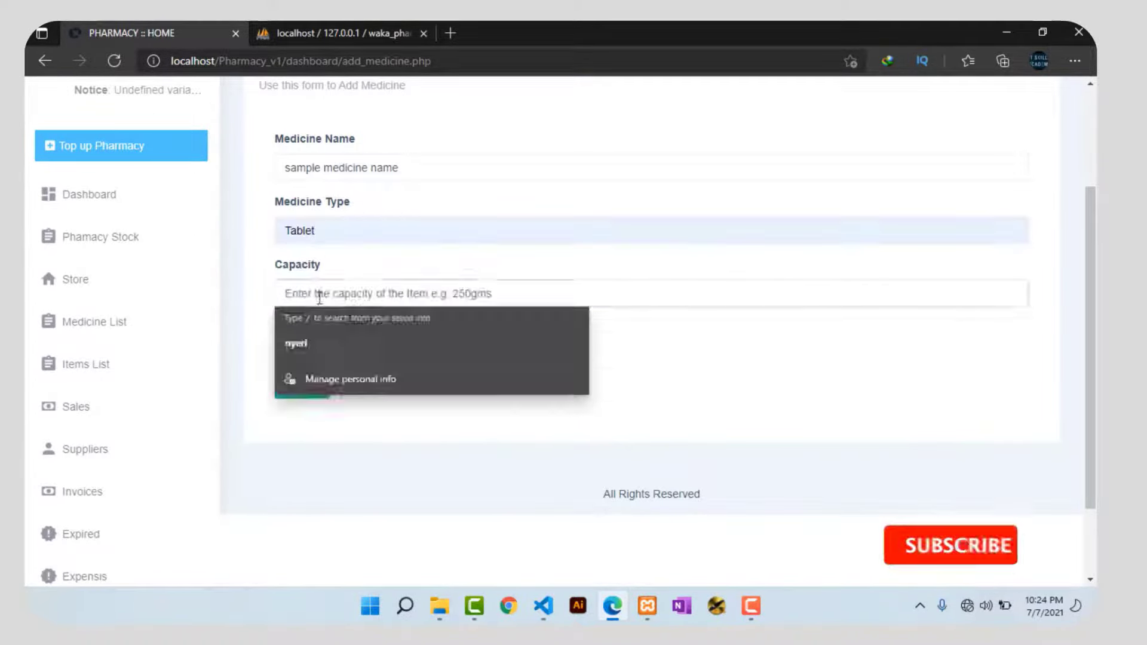
left_click(313, 350)
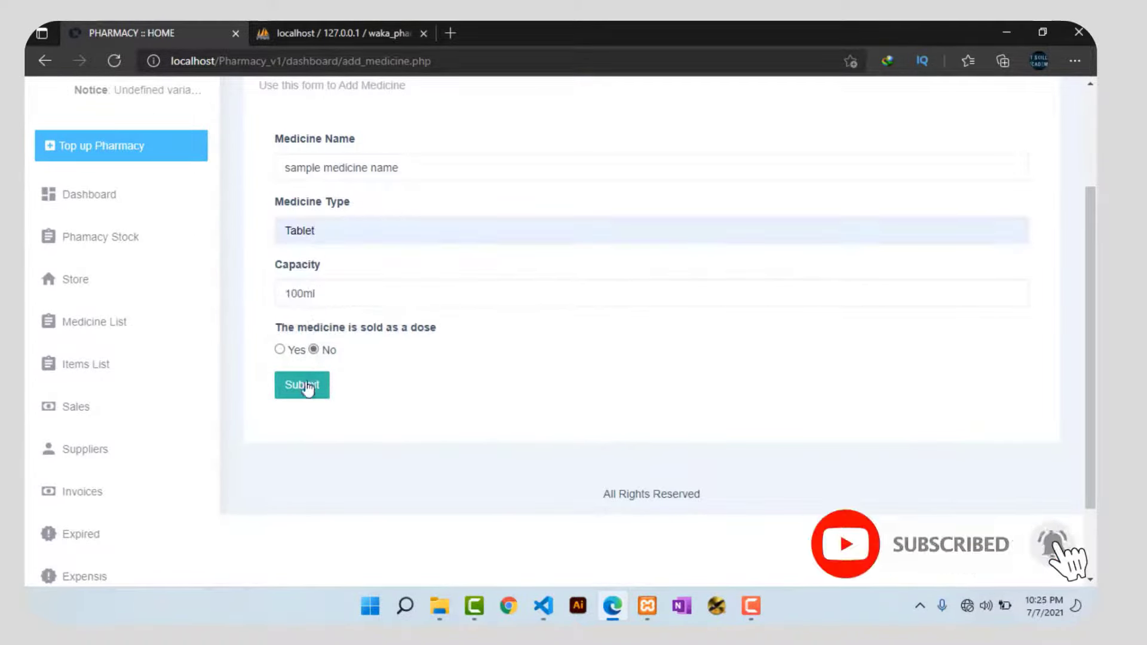
left_click(304, 386)
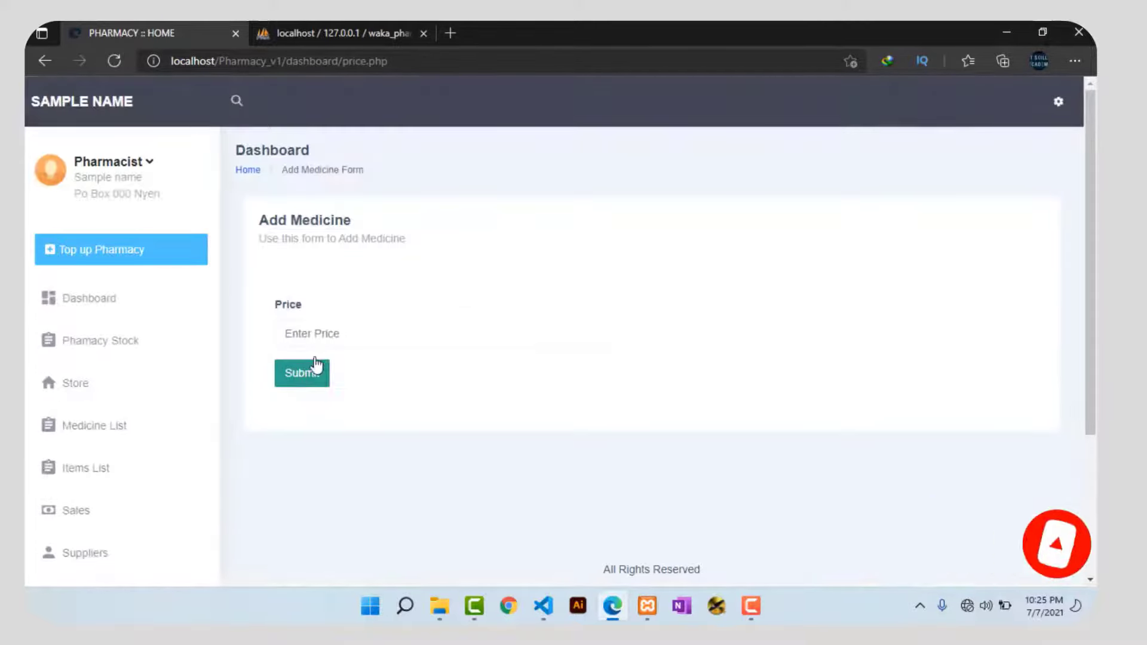
Set the new medicine's price to 50 and submit it
left_click(317, 334)
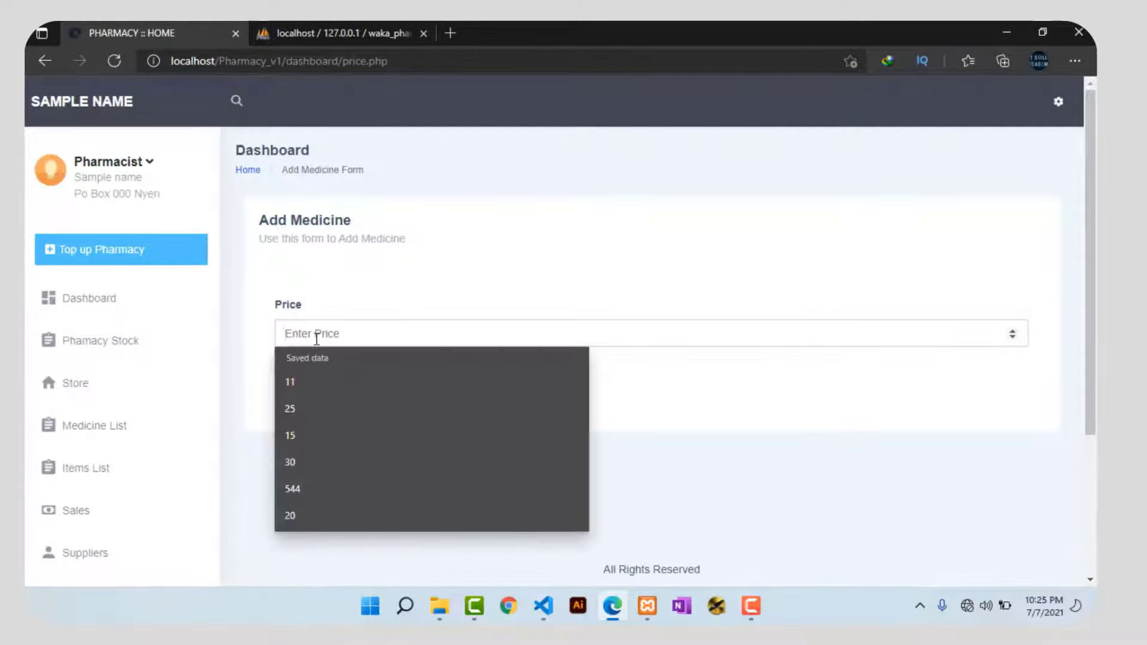
type("50")
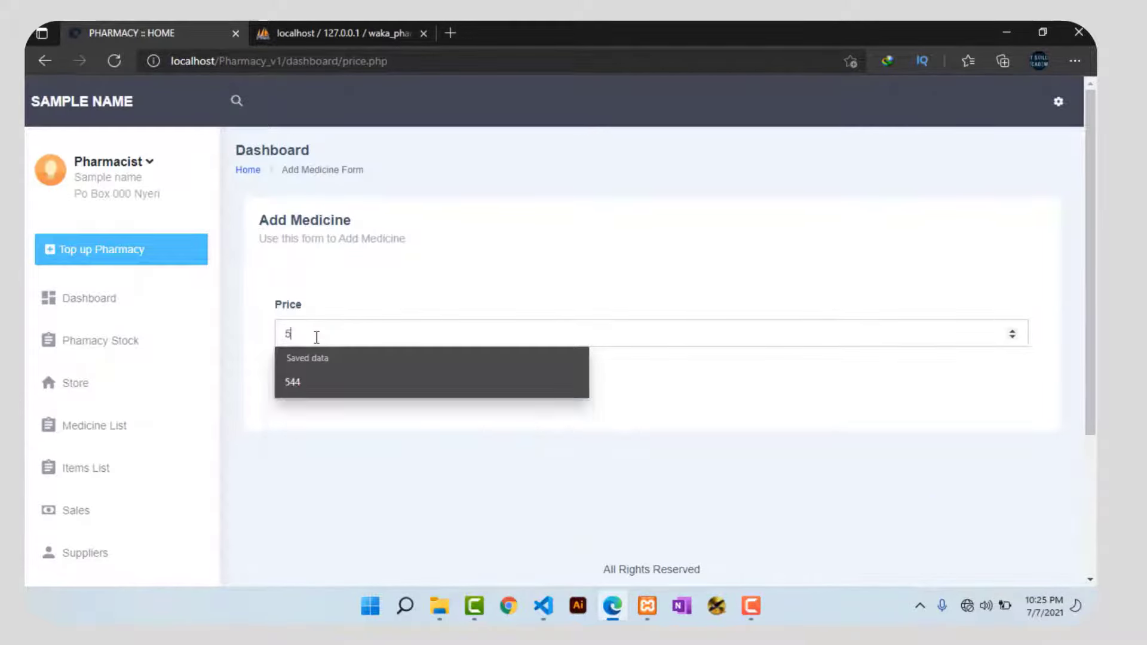
left_click(316, 374)
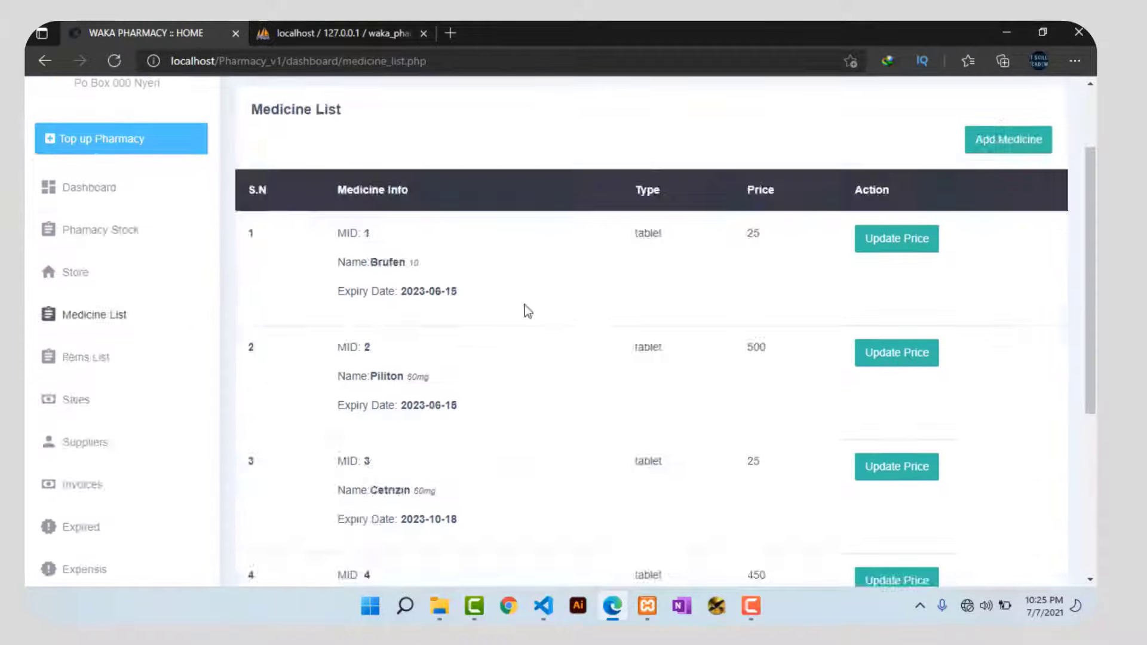
Check the newly added sample medicine on the second page of the medicine list
scroll(418, 418, "down", 5)
left_click(298, 525)
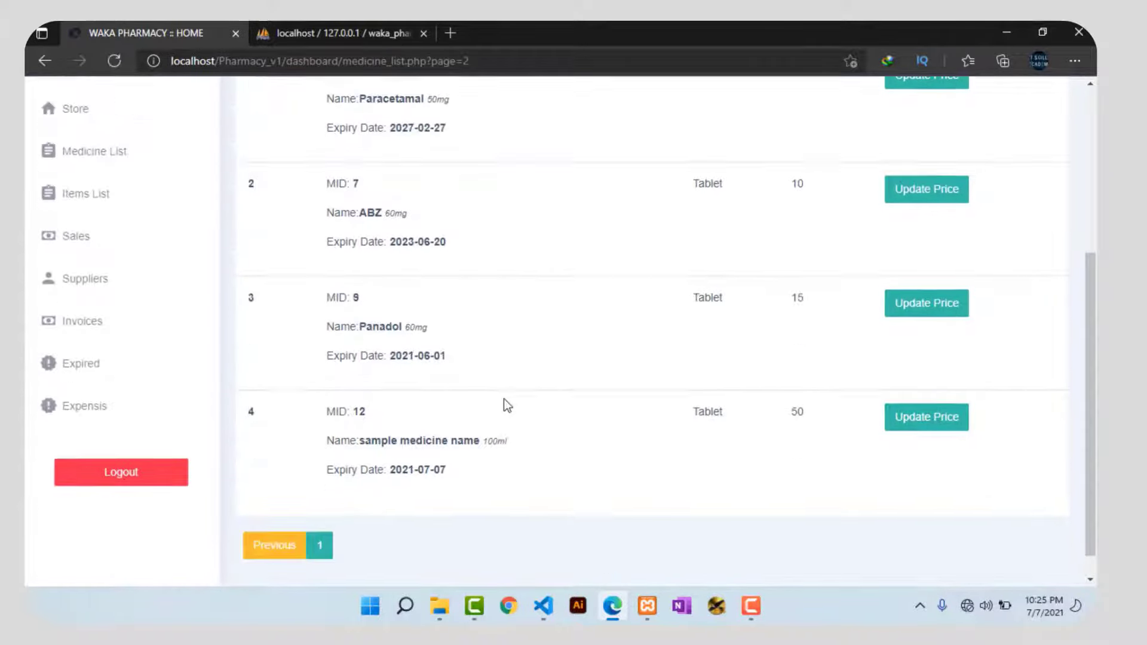
left_click_drag(326, 384, 380, 391)
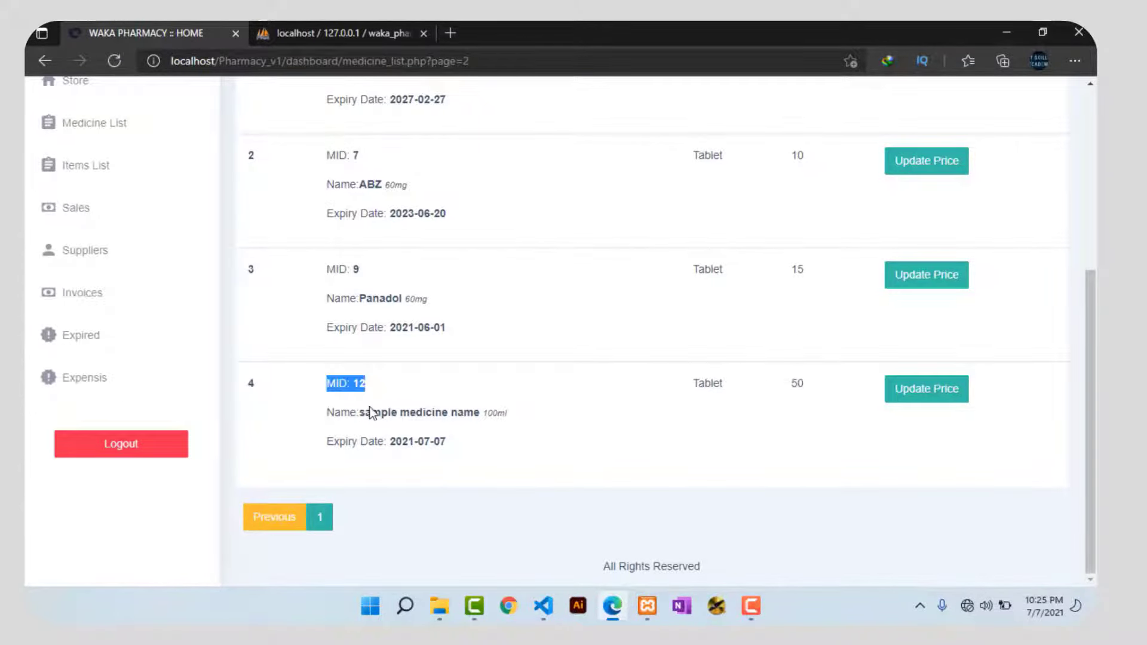
scroll(370, 409, "up", 5)
scroll(189, 361, "down", 4)
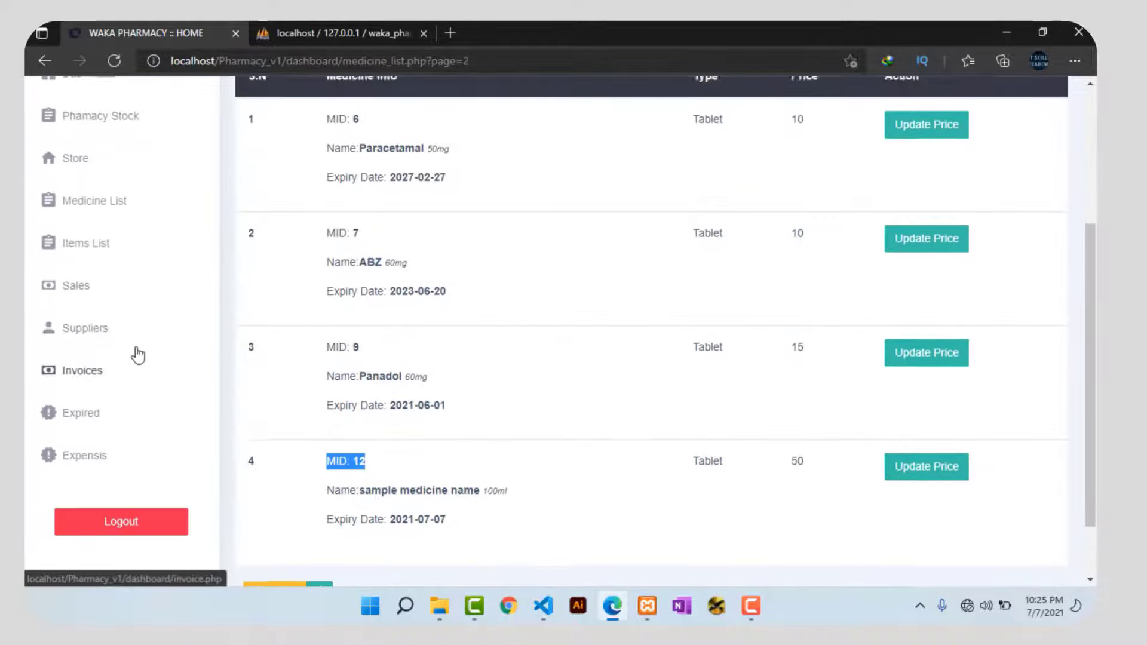
Open the store list and look through the medicines, their available stock, prices and expiry dates
scroll(120, 343, "up", 3)
left_click(72, 316)
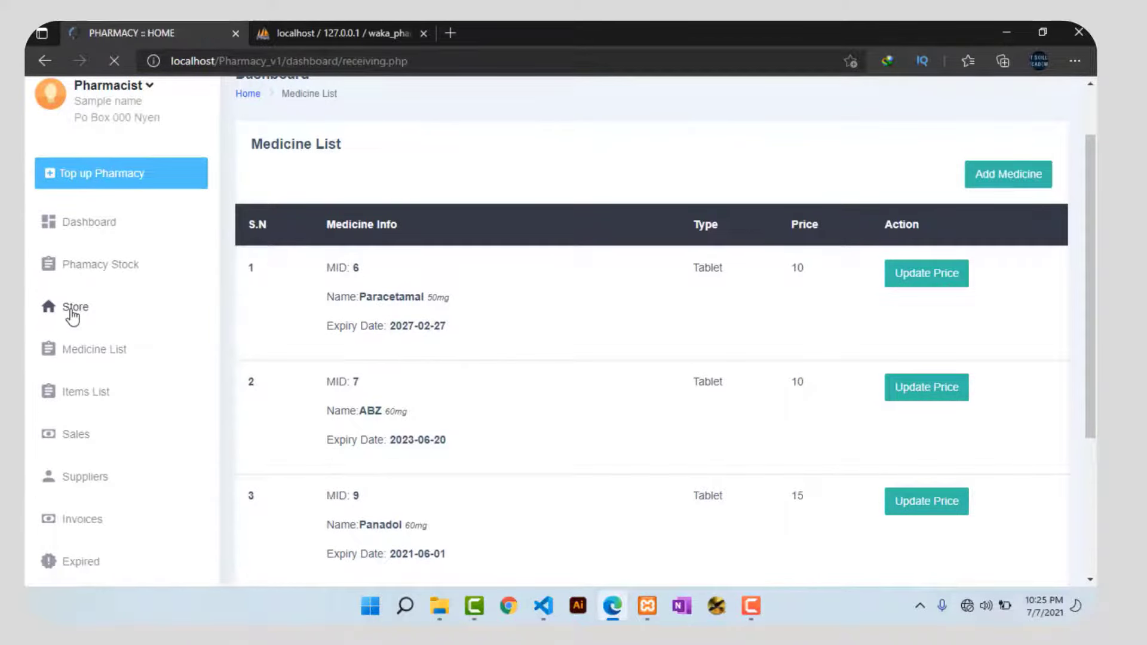
scroll(660, 356, "down", 3)
scroll(659, 356, "up", 3)
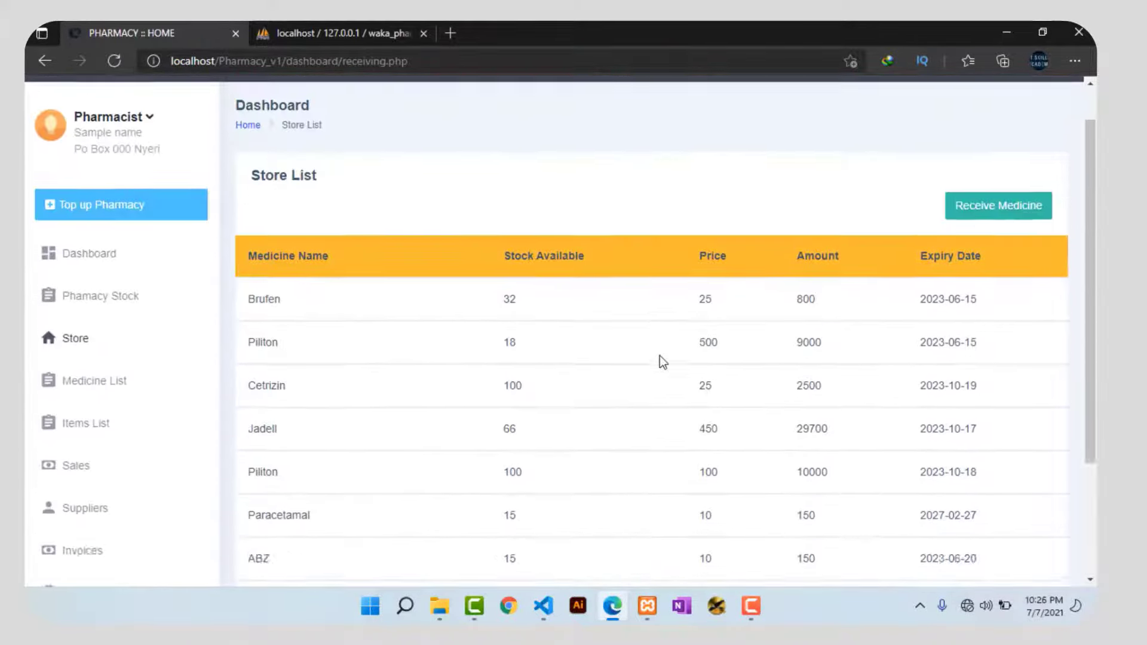
scroll(659, 356, "up", 1)
scroll(660, 356, "down", 3)
scroll(660, 356, "up", 3)
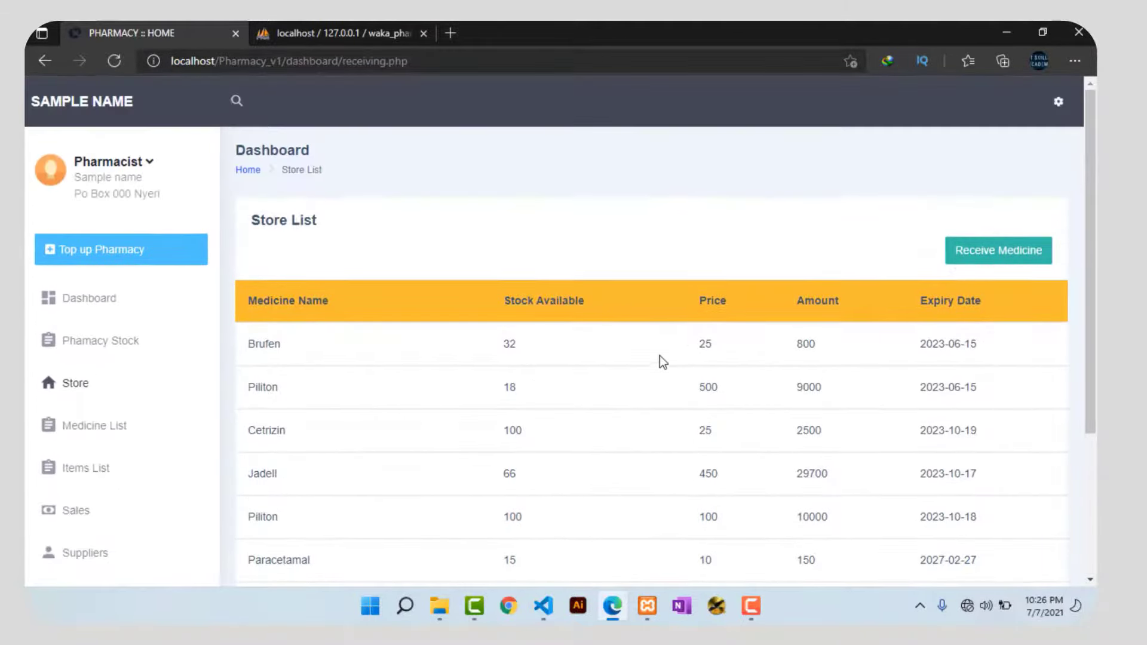
Start receiving medicine into the store, search for "sample" and open the receiving form for sample medicine name
left_click(954, 260)
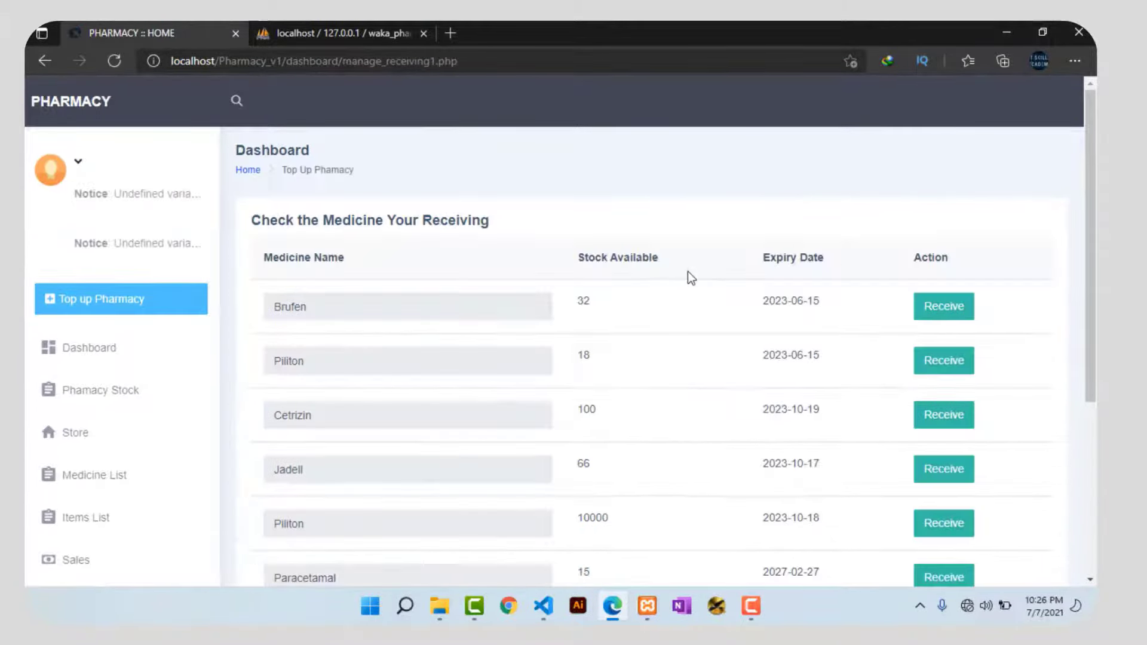
scroll(691, 277, "down", 5)
scroll(942, 466, "up", 1)
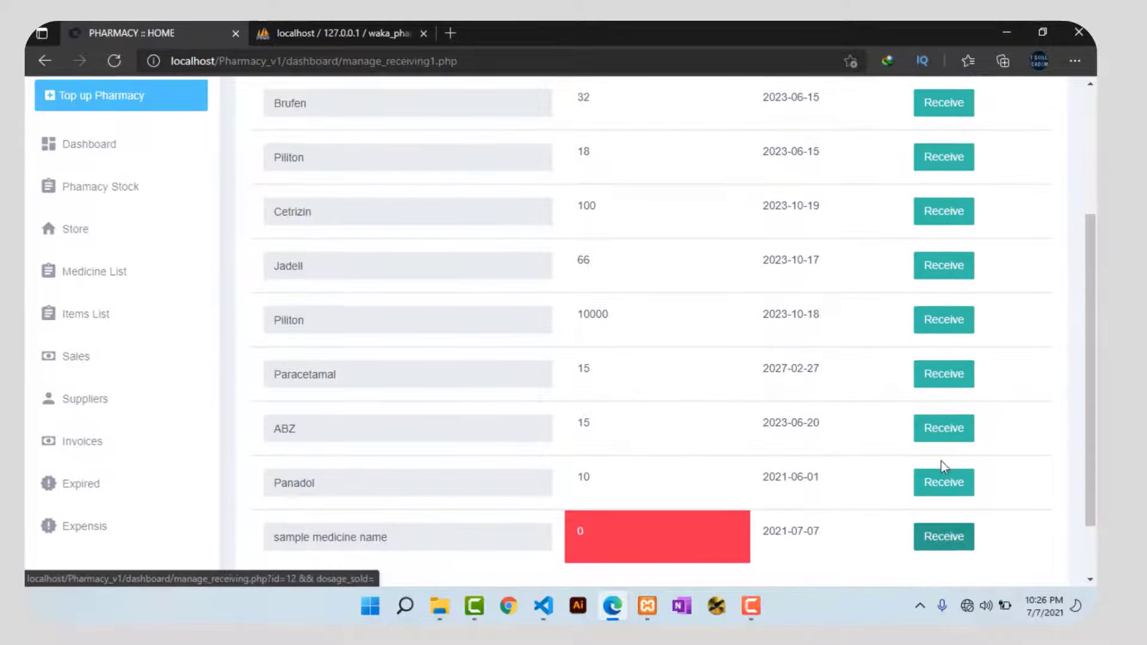
scroll(940, 475, "down", 1)
scroll(938, 469, "up", 5)
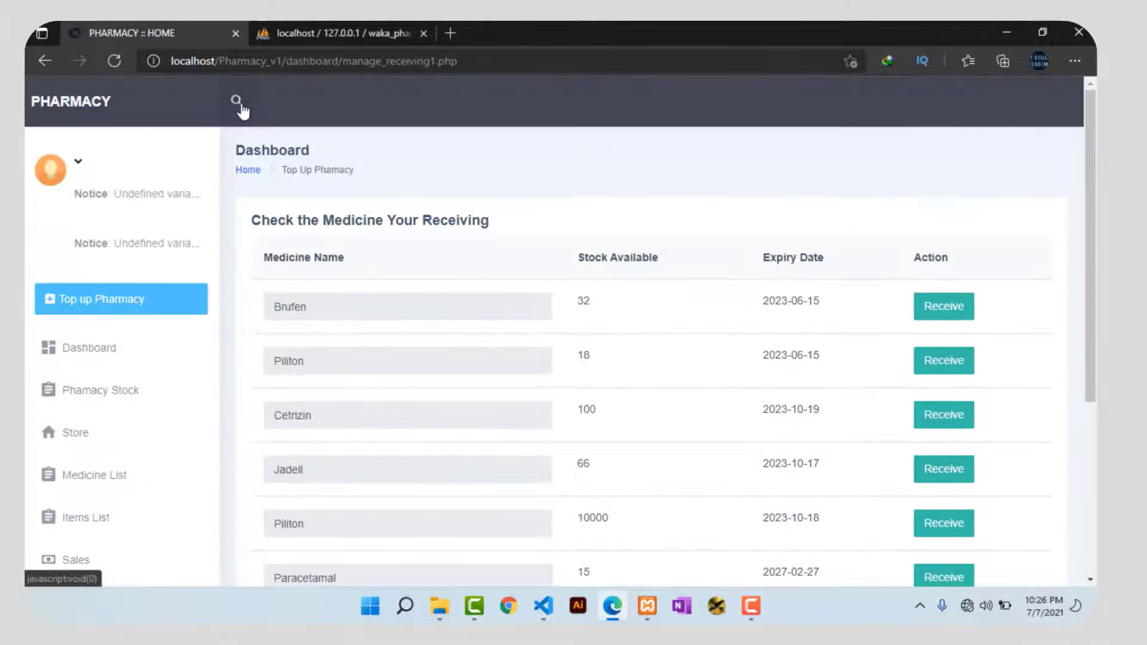
left_click(239, 103)
type("sample")
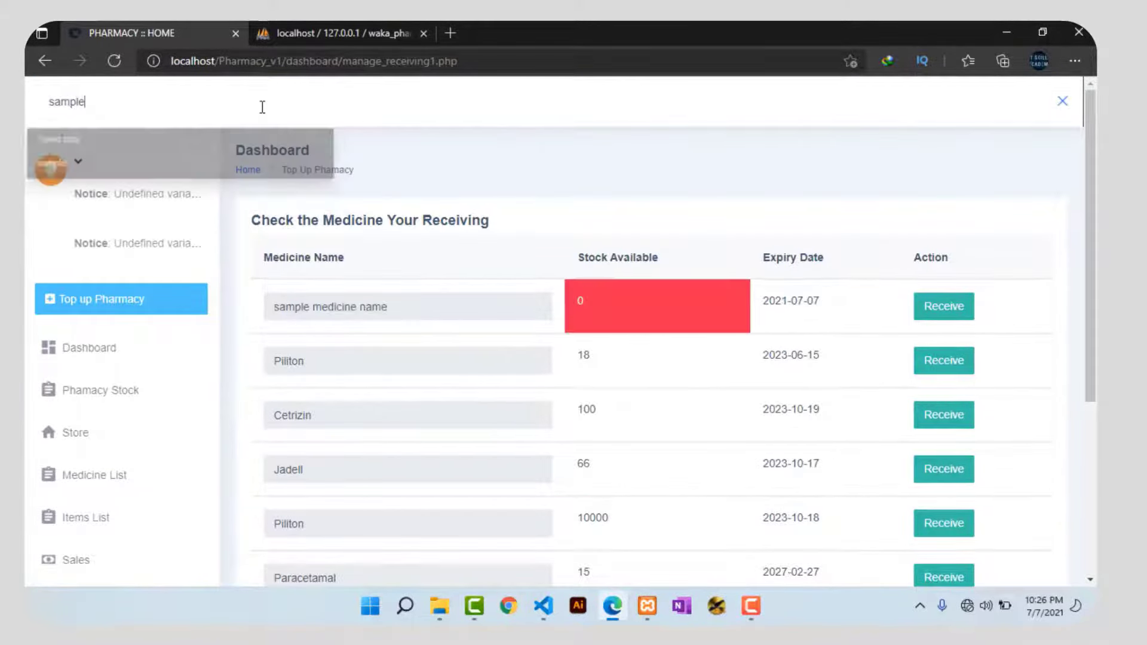
left_click(933, 308)
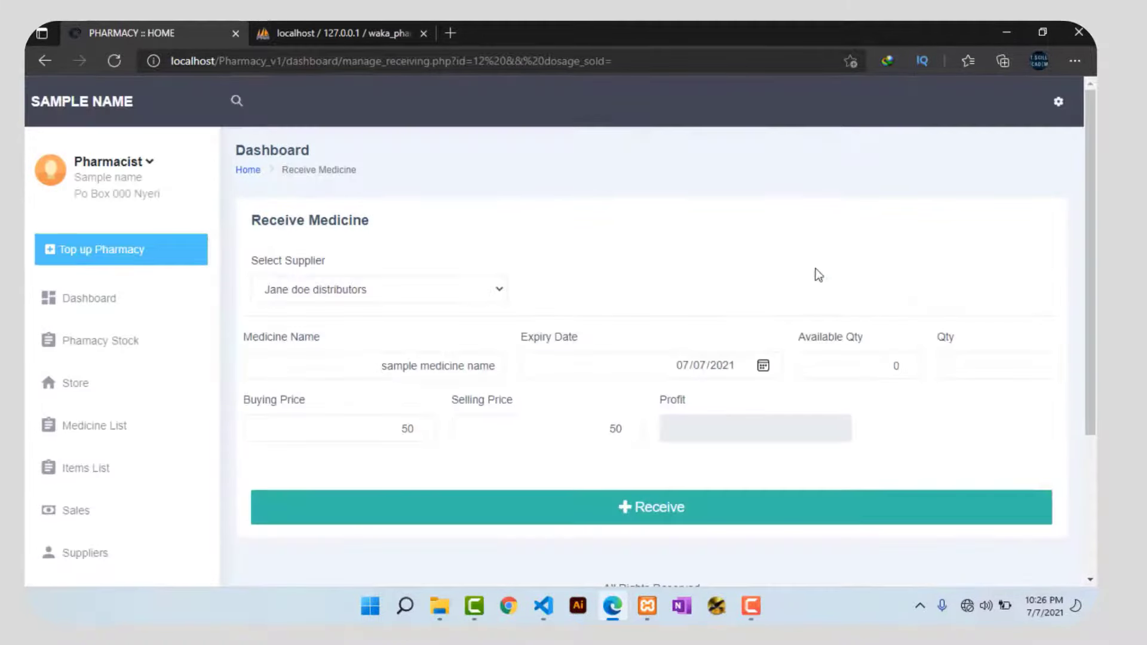
Choose Pharamaco Dist as the supplier of the medicine being received
scroll(594, 249, "down", 3)
scroll(594, 249, "up", 2)
left_click(503, 237)
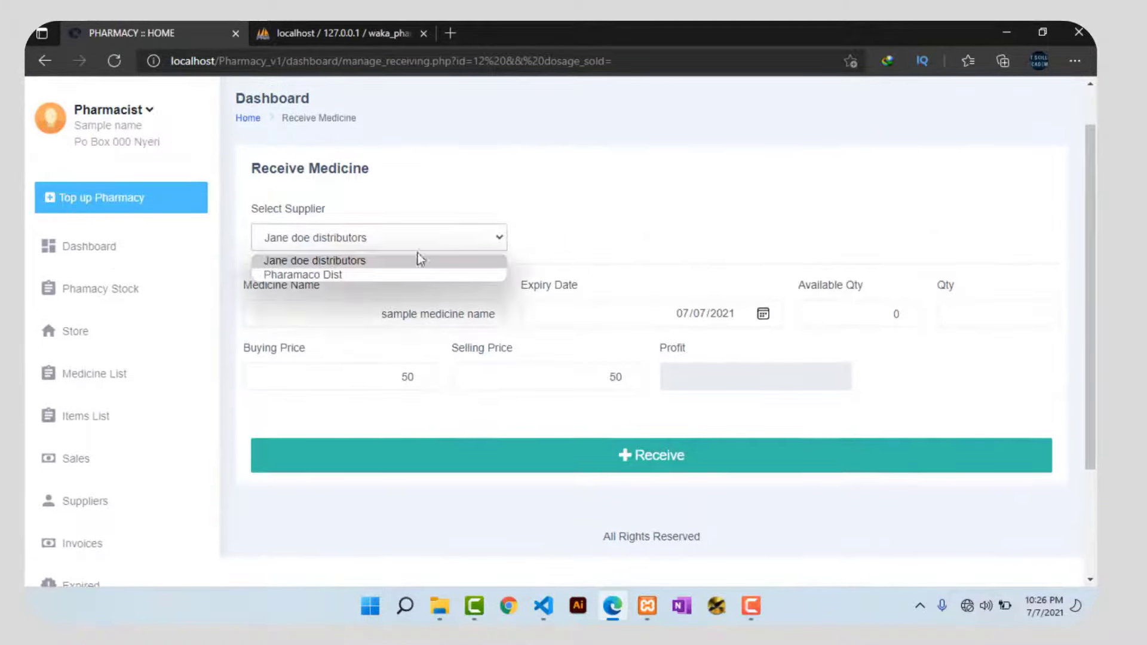
left_click(330, 275)
scroll(466, 299, "down", 1)
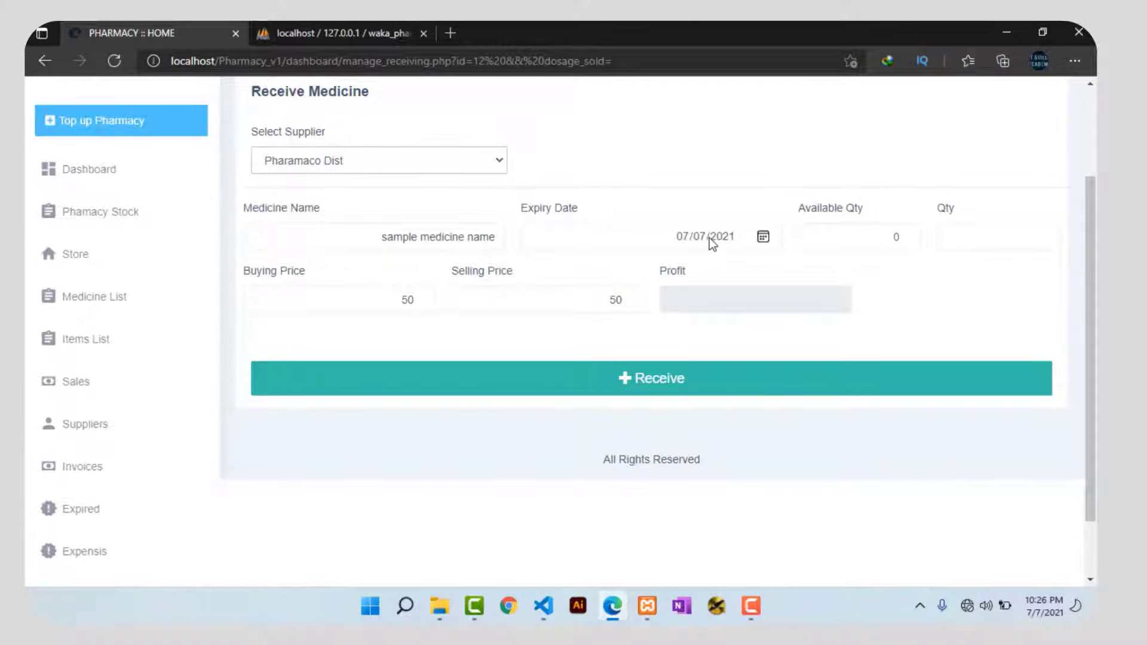
Set the expiry date of the received medicine to 10/13/2022
left_click(763, 237)
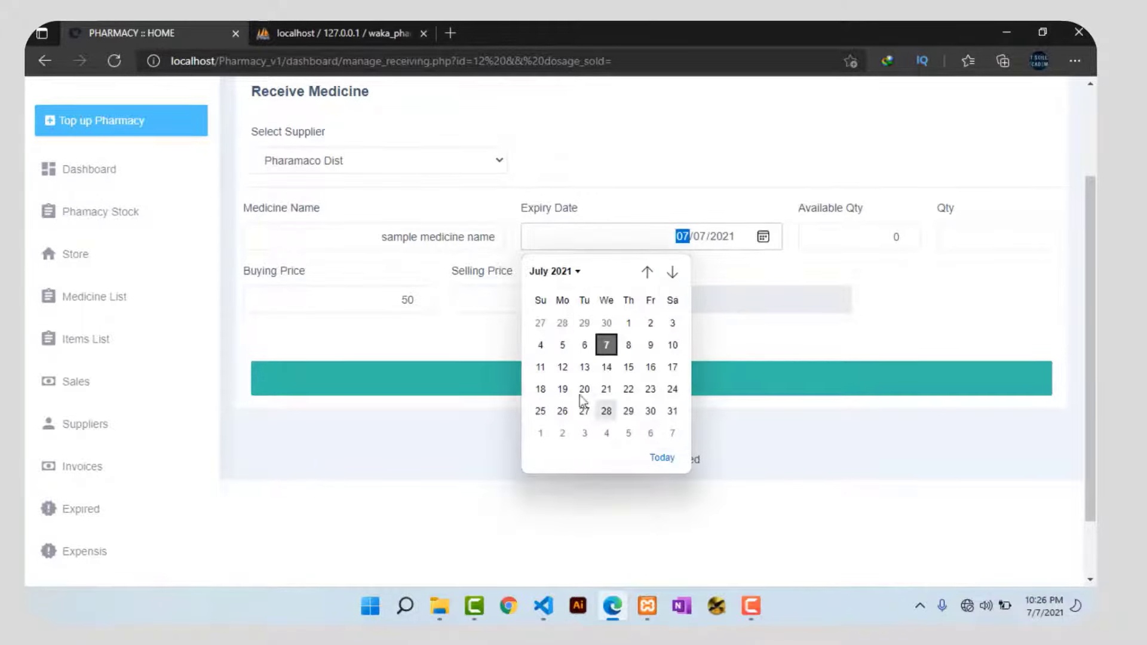
left_click(554, 271)
left_click(545, 404)
left_click(582, 374)
left_click(628, 366)
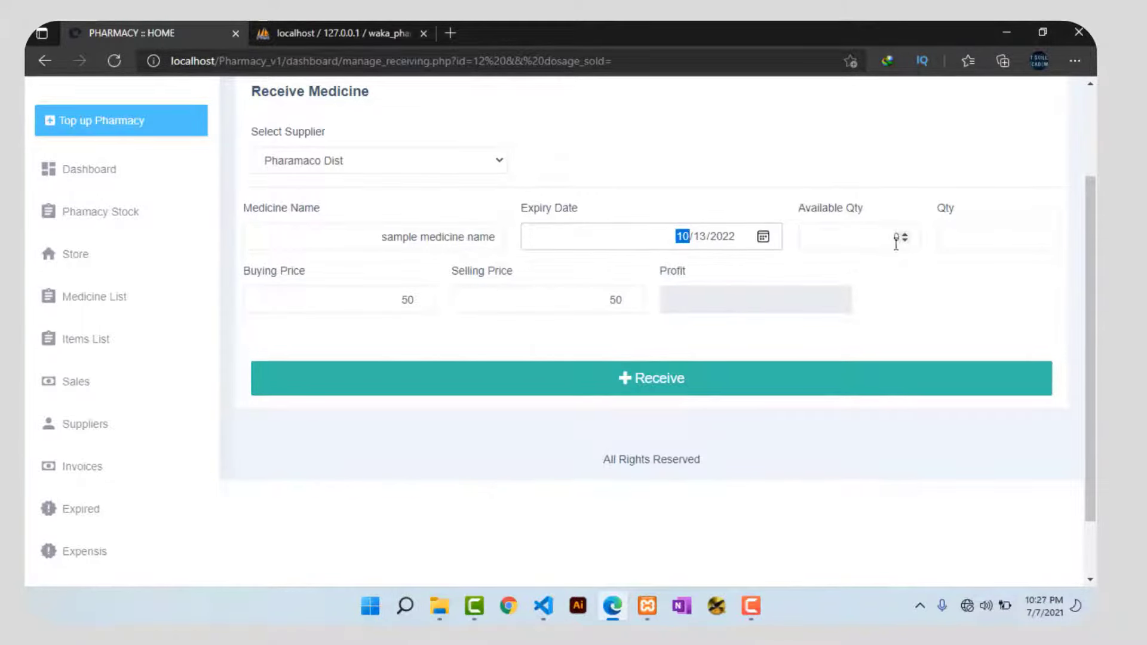
Enter a quantity of 100 and a selling price of 60 for the sample medicine, and submit the receipt
left_click(965, 236)
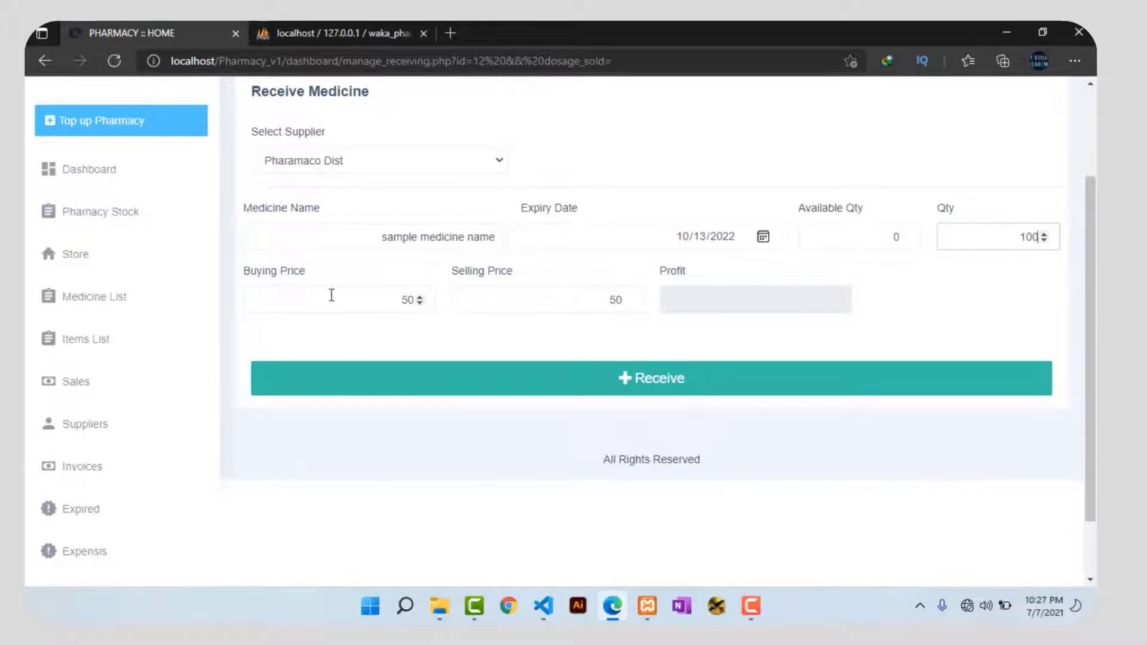
double_click(583, 301)
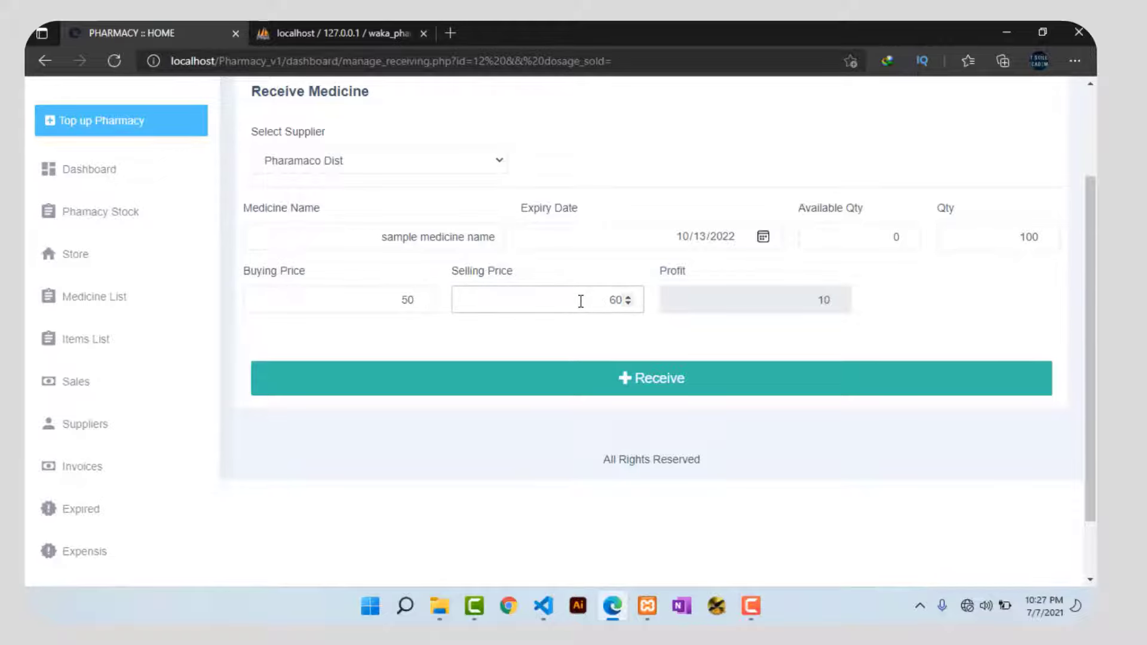
double_click(822, 301)
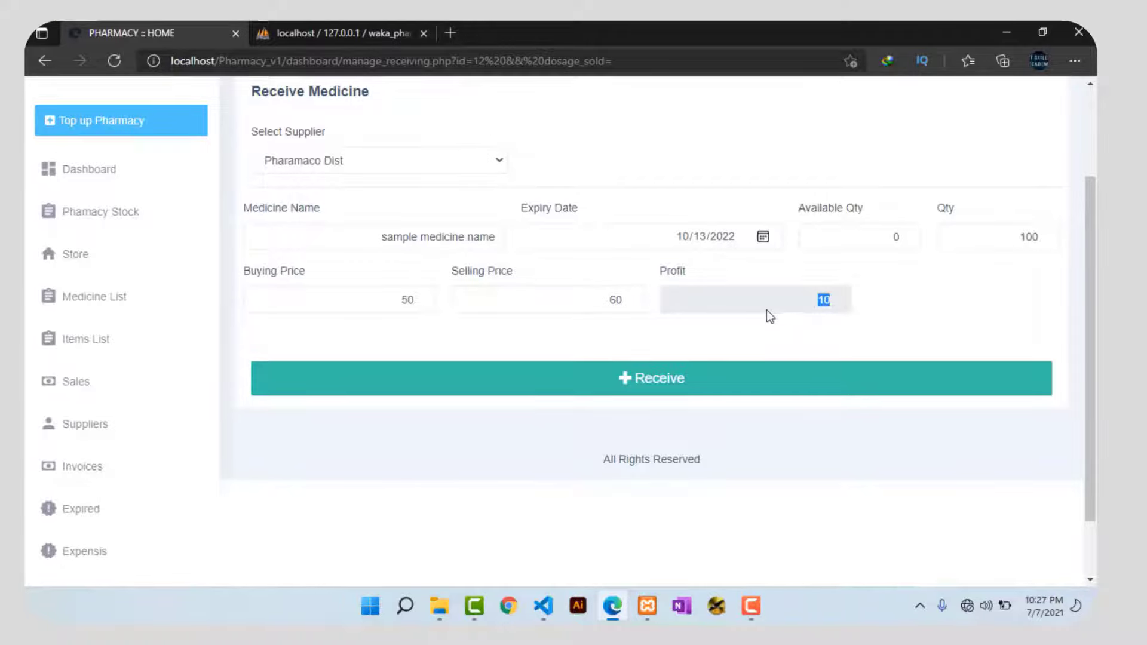
left_click(641, 382)
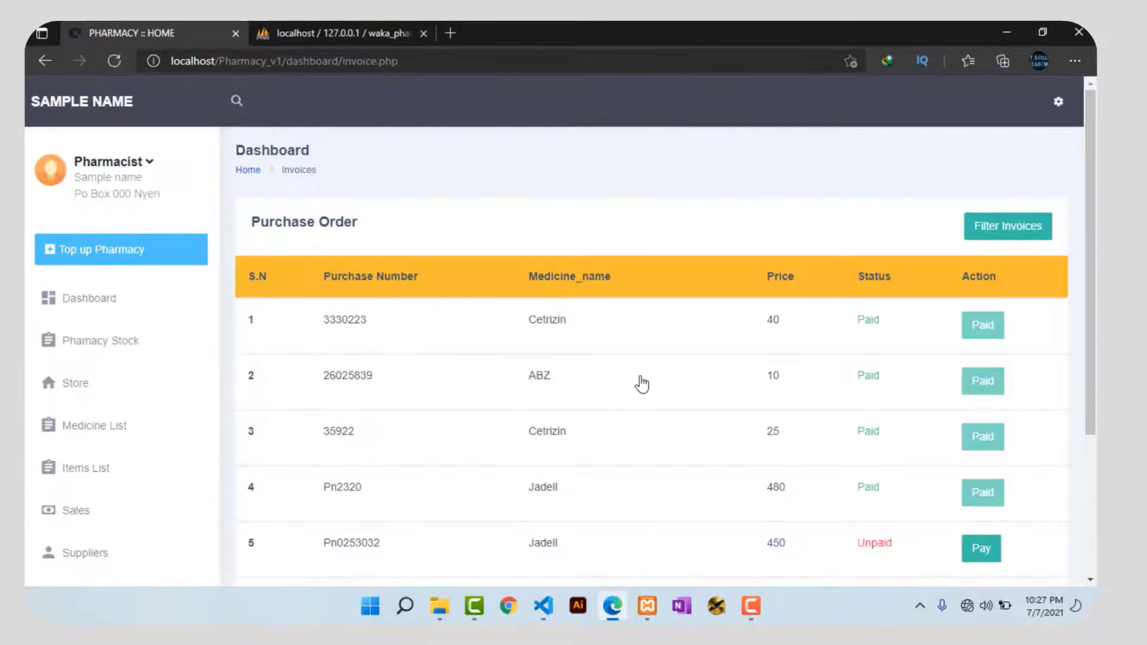
Return to the dashboard and check the account payable figure and the other summary cards
left_click(90, 304)
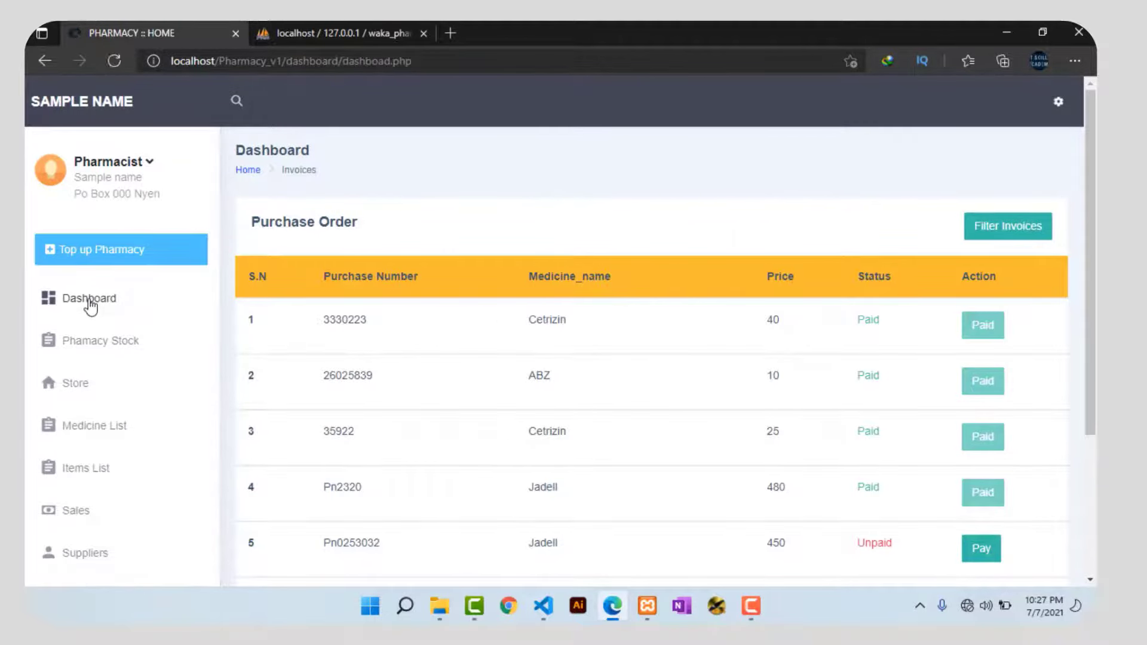
scroll(515, 333, "down", 1)
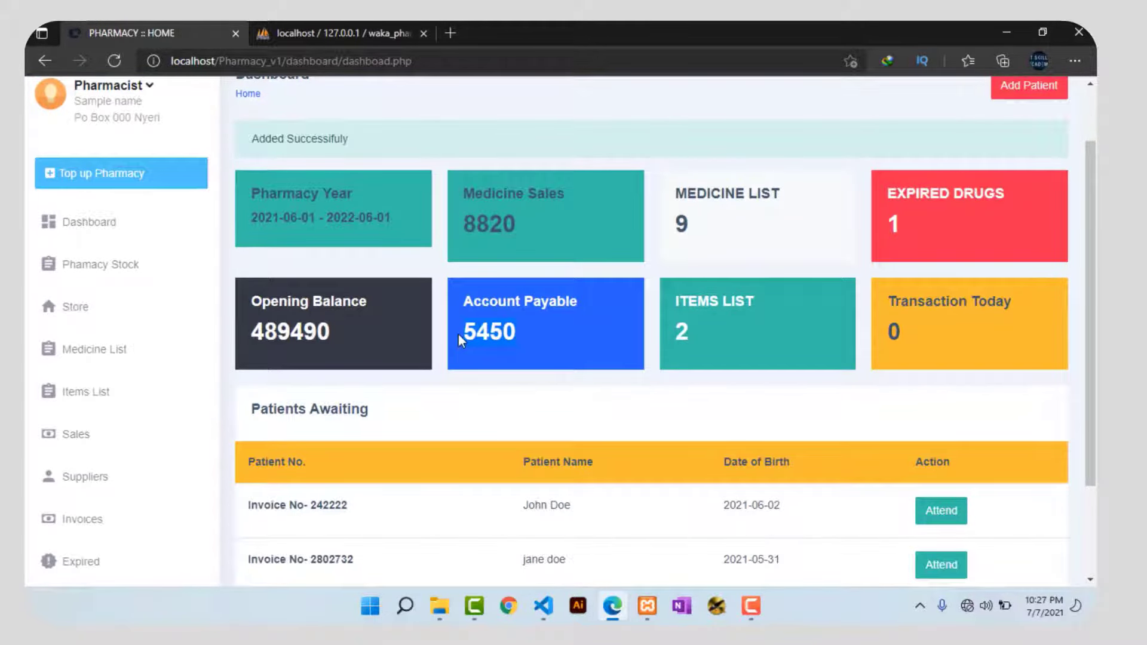
scroll(457, 335, "down", 1)
scroll(460, 341, "up", 1)
scroll(472, 322, "down", 1)
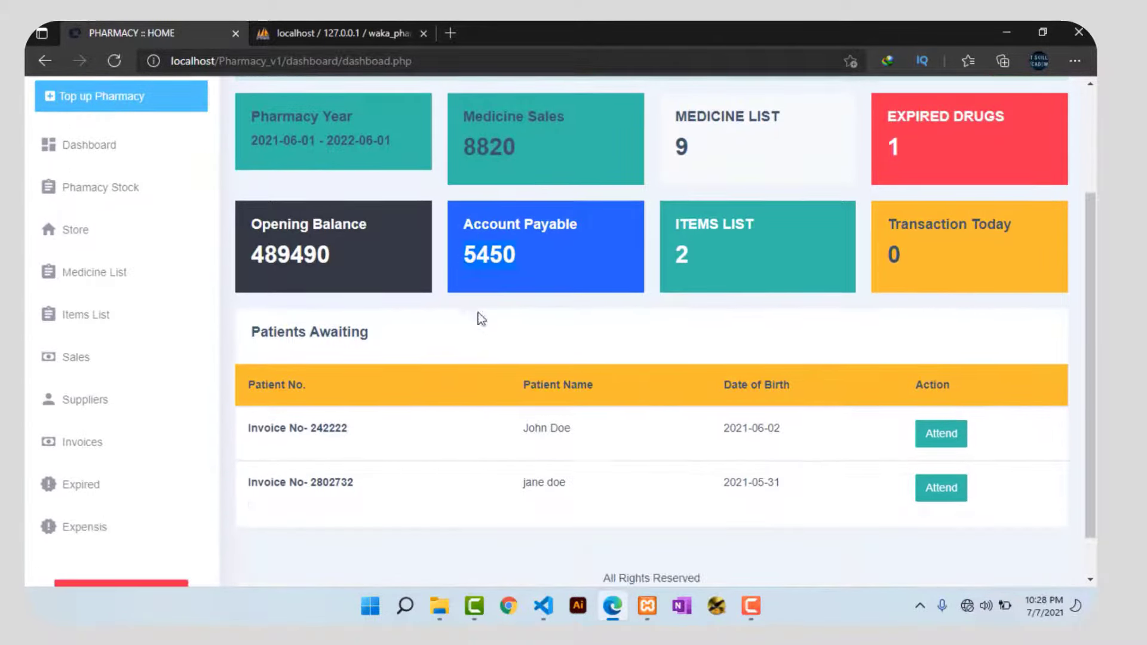
Open the invoices and examine the purchase number, medicine name, price and status of the sample medicine's purchase order
left_click(85, 453)
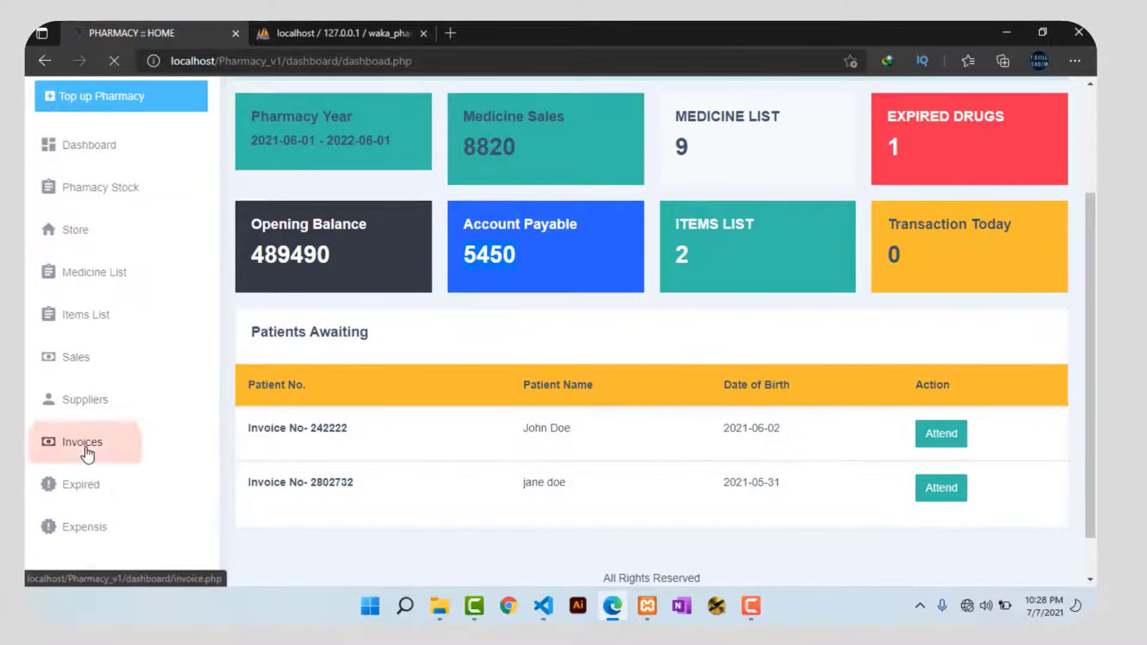
scroll(538, 378, "up", 1)
scroll(537, 378, "down", 1)
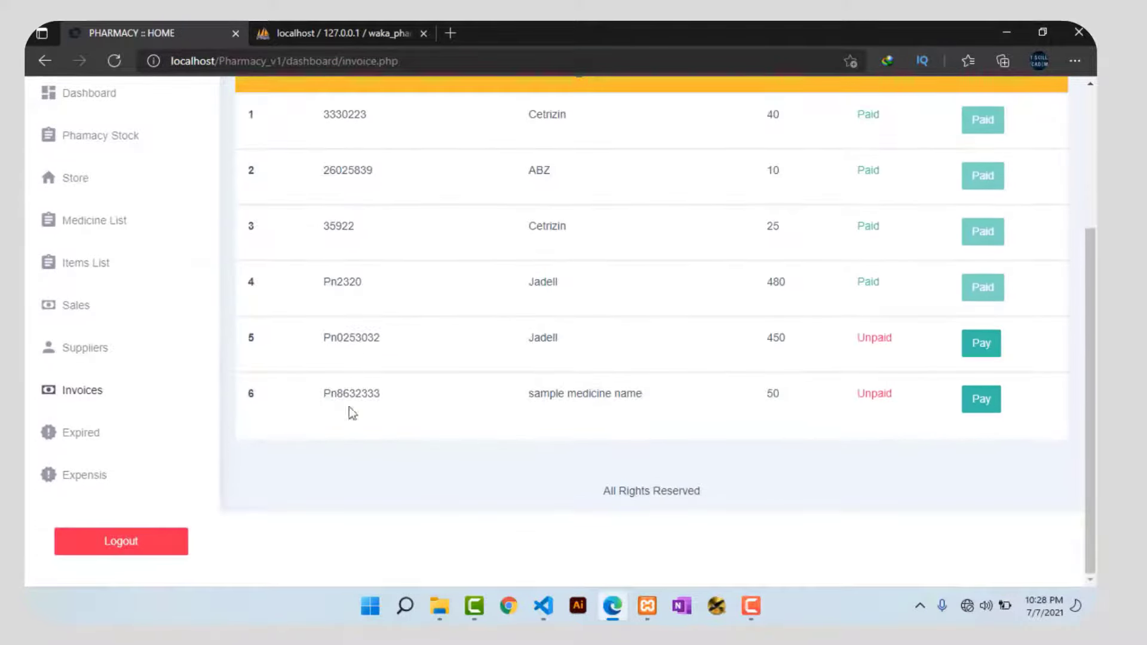
mouse_move(414, 404)
left_mouse_down()
mouse_move(324, 394)
mouse_move(417, 401)
left_mouse_up()
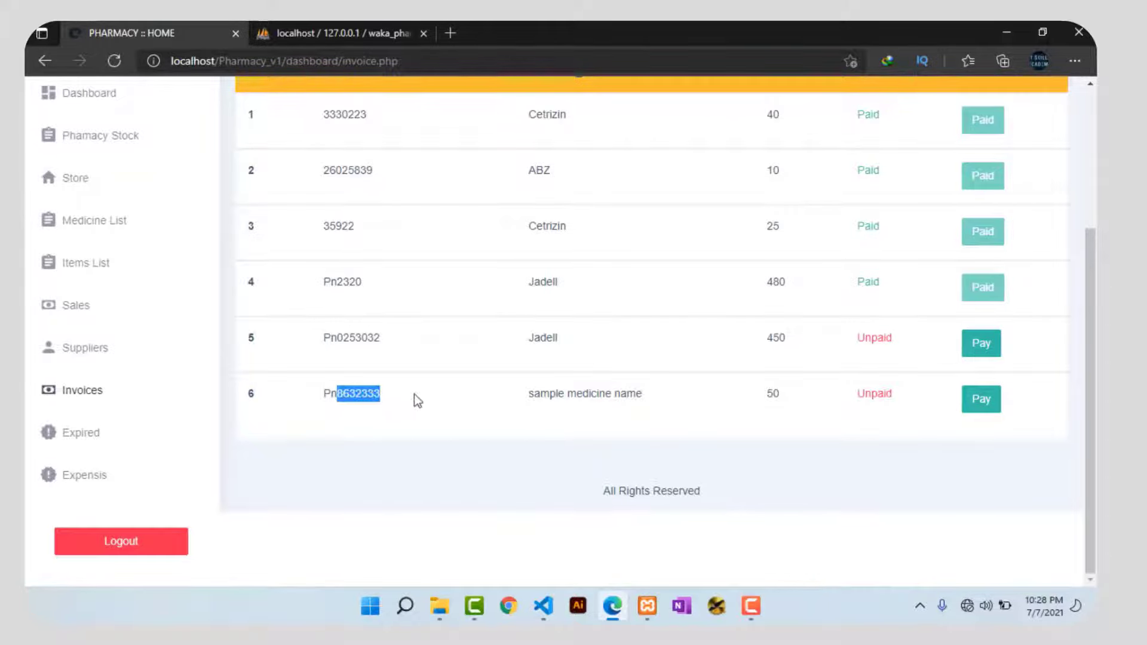
left_click_drag(529, 394, 639, 394)
scroll(792, 403, "up", 3)
scroll(792, 403, "down", 3)
left_click_drag(765, 394, 790, 394)
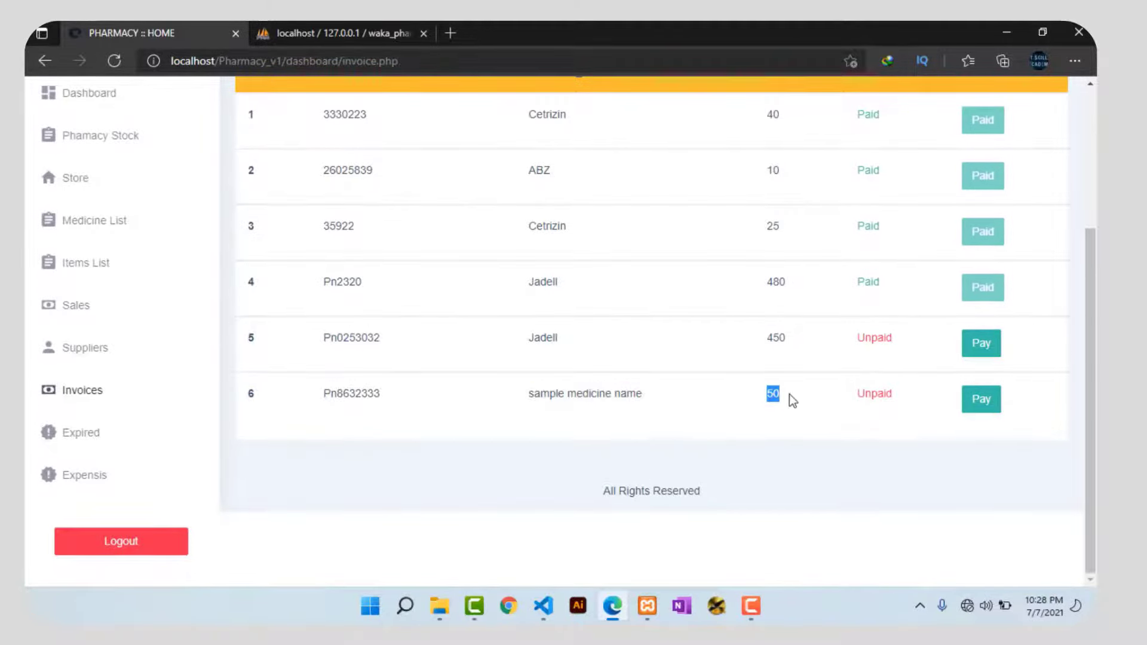
scroll(868, 397, "up", 3)
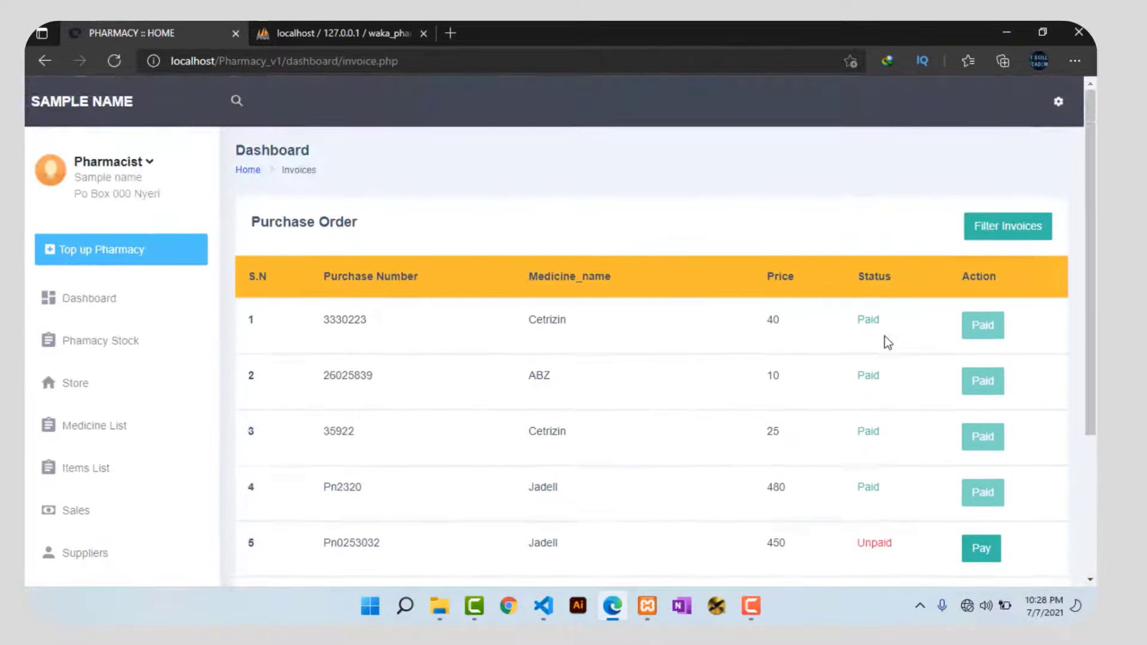
scroll(884, 340, "down", 3)
scroll(879, 347, "up", 3)
scroll(880, 346, "down", 3)
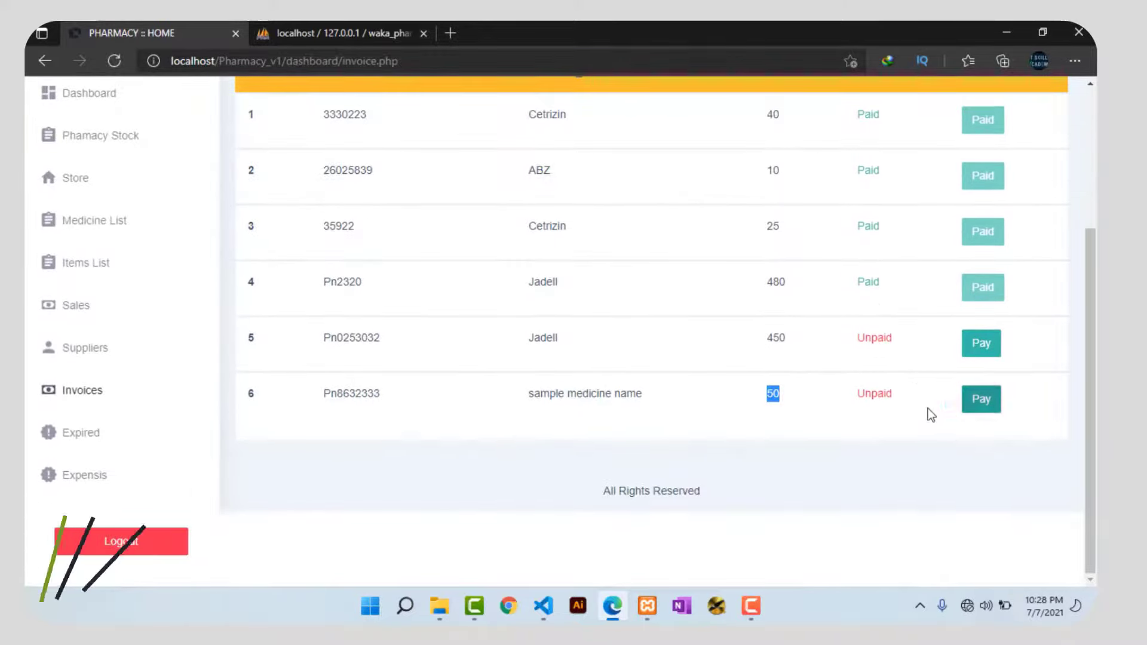
scroll(916, 407, "up", 3)
scroll(916, 408, "down", 3)
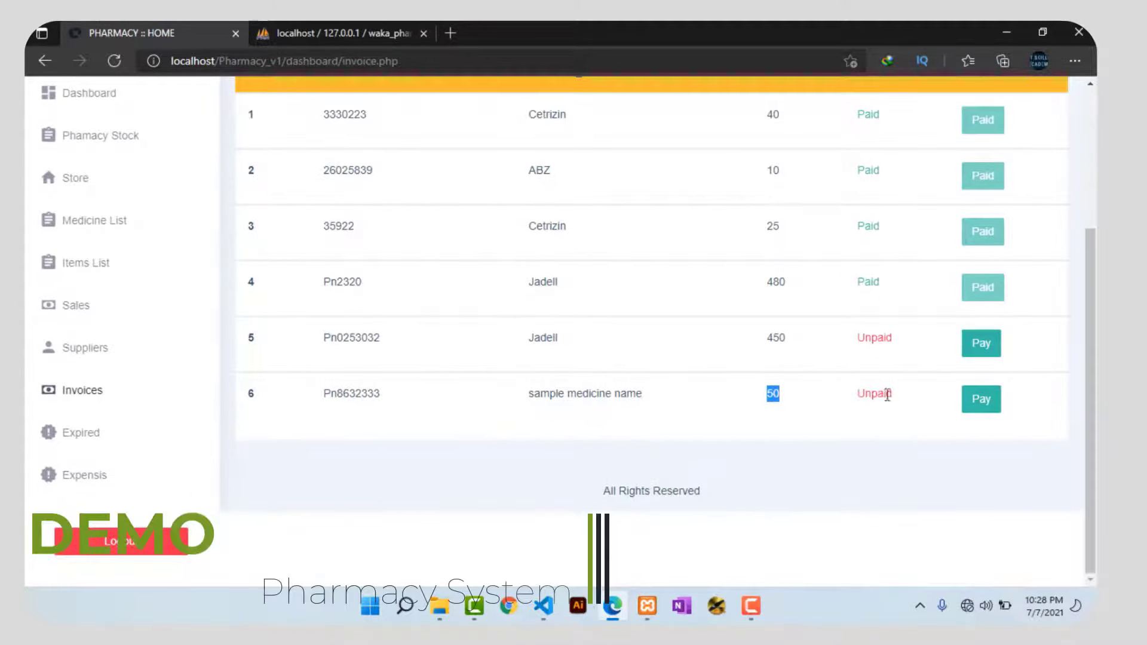
Pay the sample medicine's unpaid invoice in full, with the payment date 07/07/2021
left_click(975, 404)
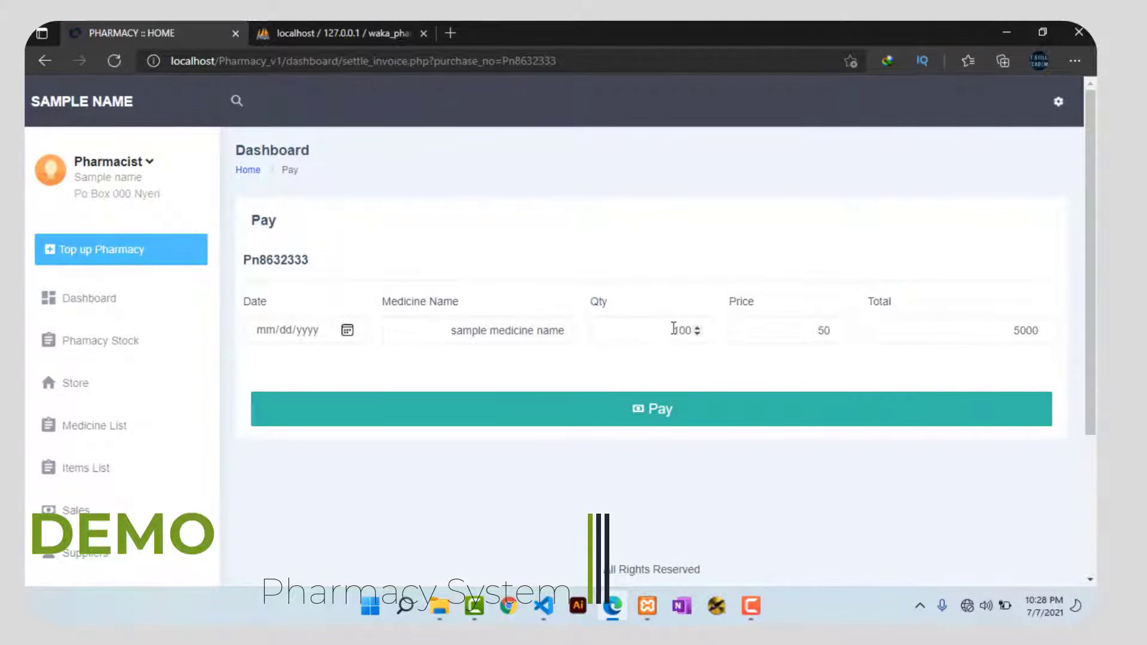
double_click(674, 328)
key("Tab")
key("Tab")
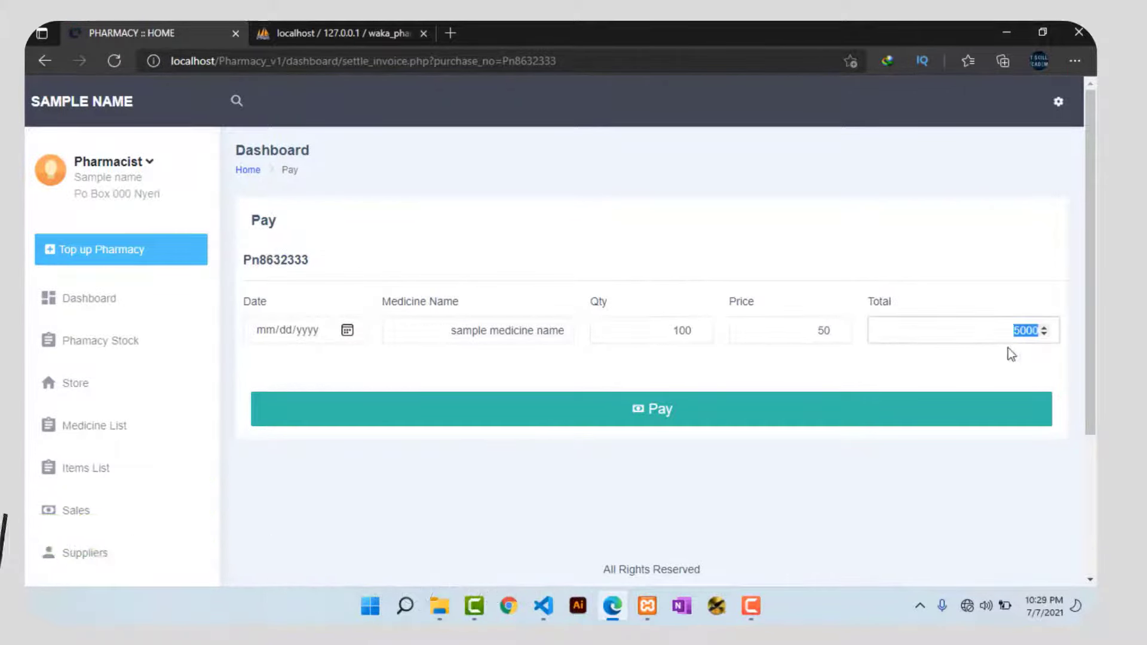
left_click(347, 329)
left_click(327, 439)
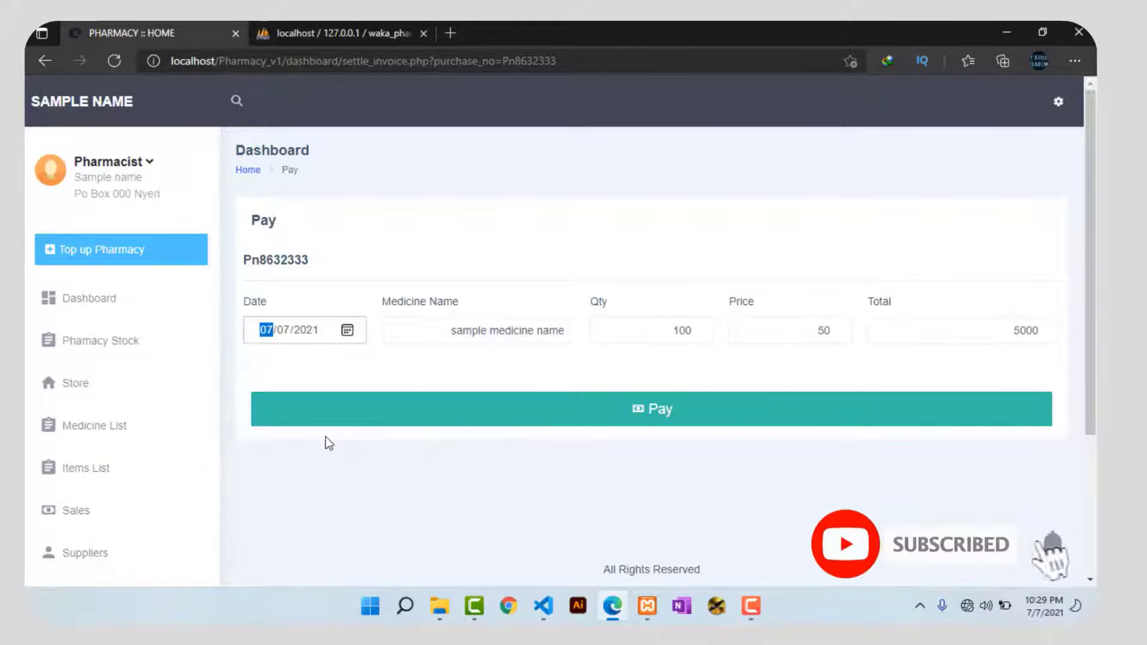
left_click(663, 417)
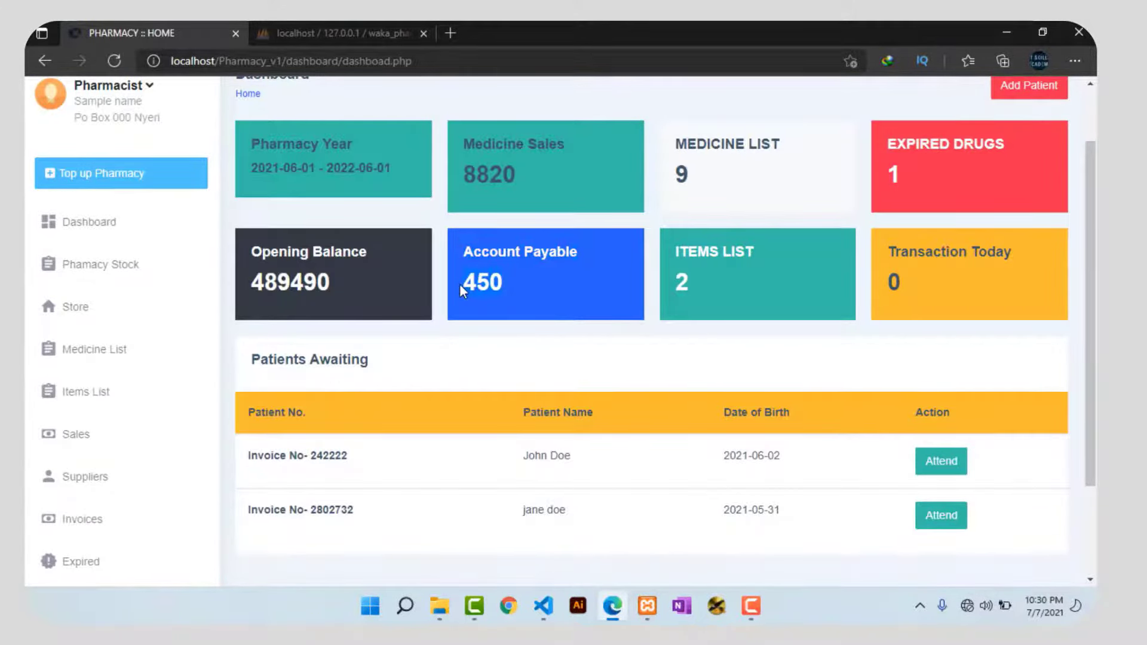
Open the pharmacy stock and check the available stock of sample medicine name
scroll(485, 358, "up", 1)
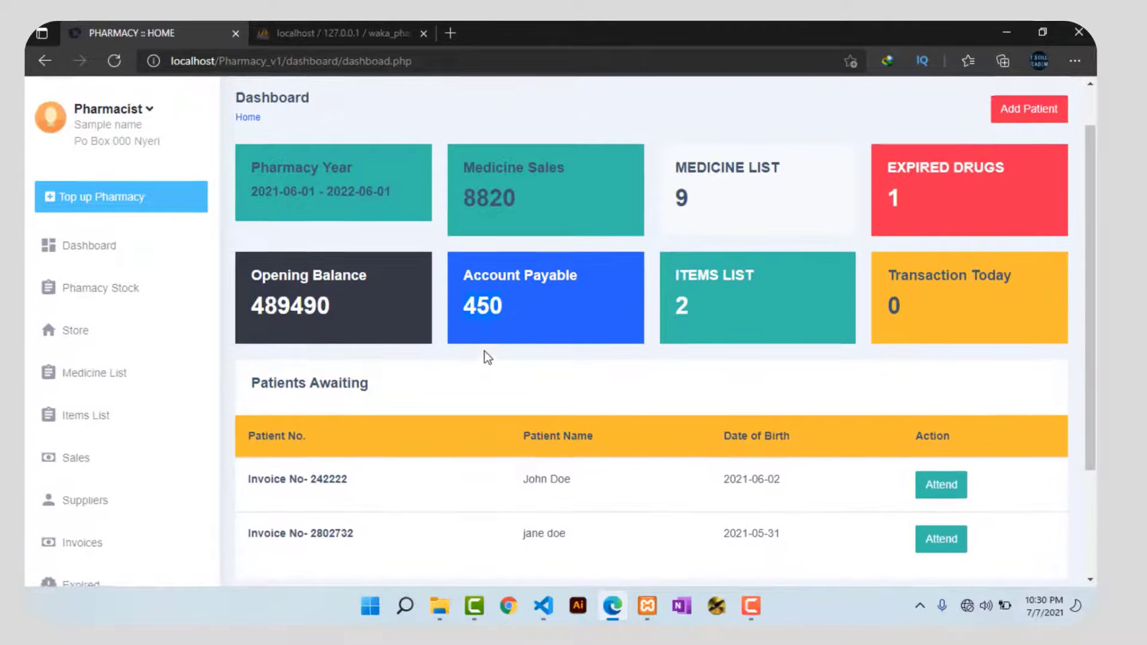
left_click(88, 294)
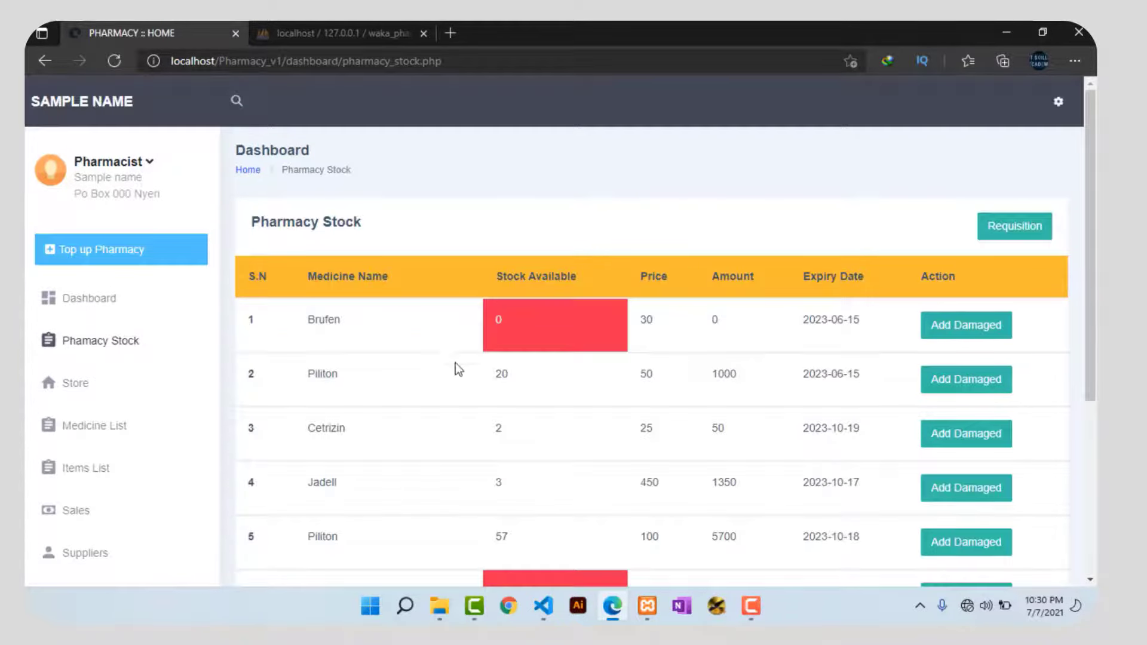
scroll(460, 370, "down", 5)
left_click_drag(307, 473, 426, 472)
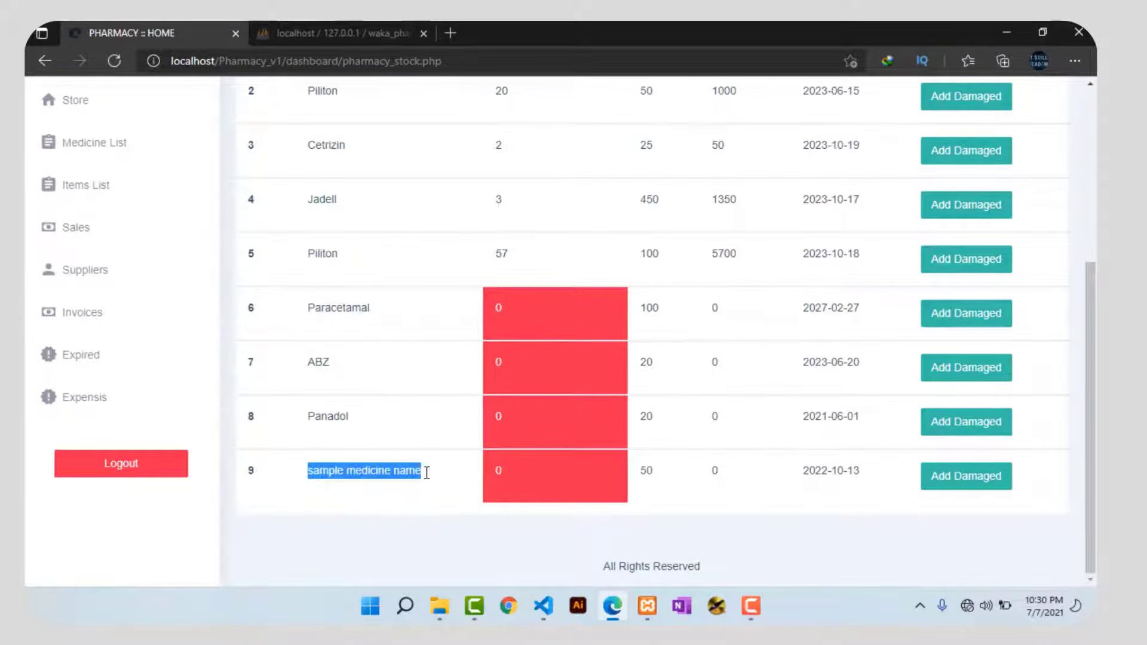
scroll(496, 481, "up", 5)
scroll(494, 479, "down", 5)
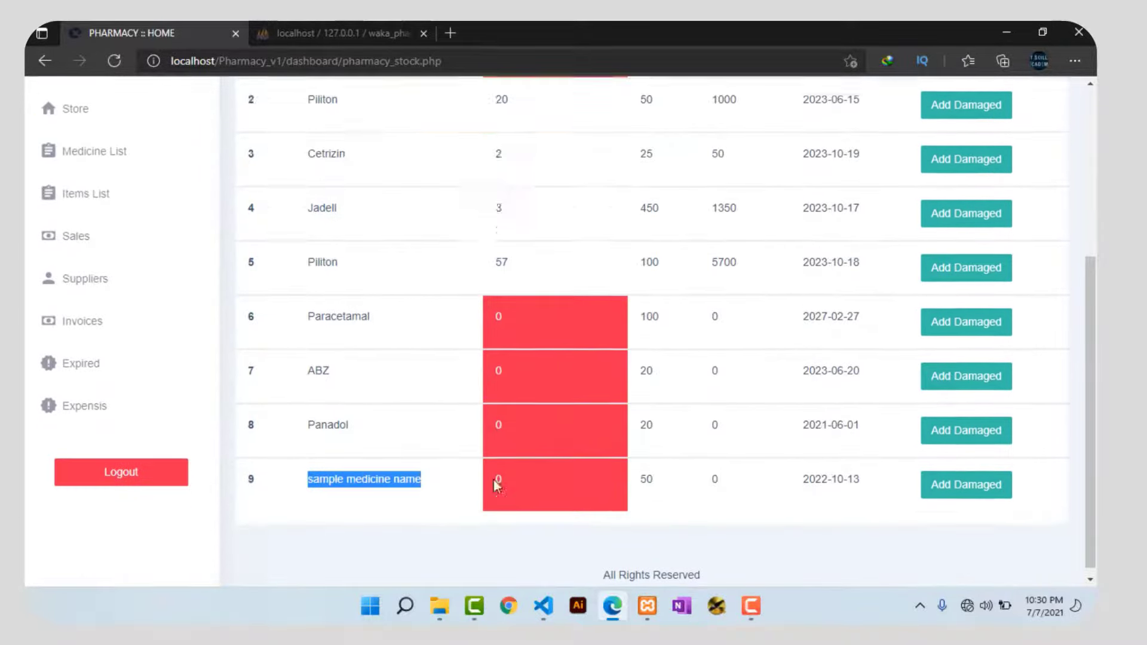
scroll(456, 484, "up", 5)
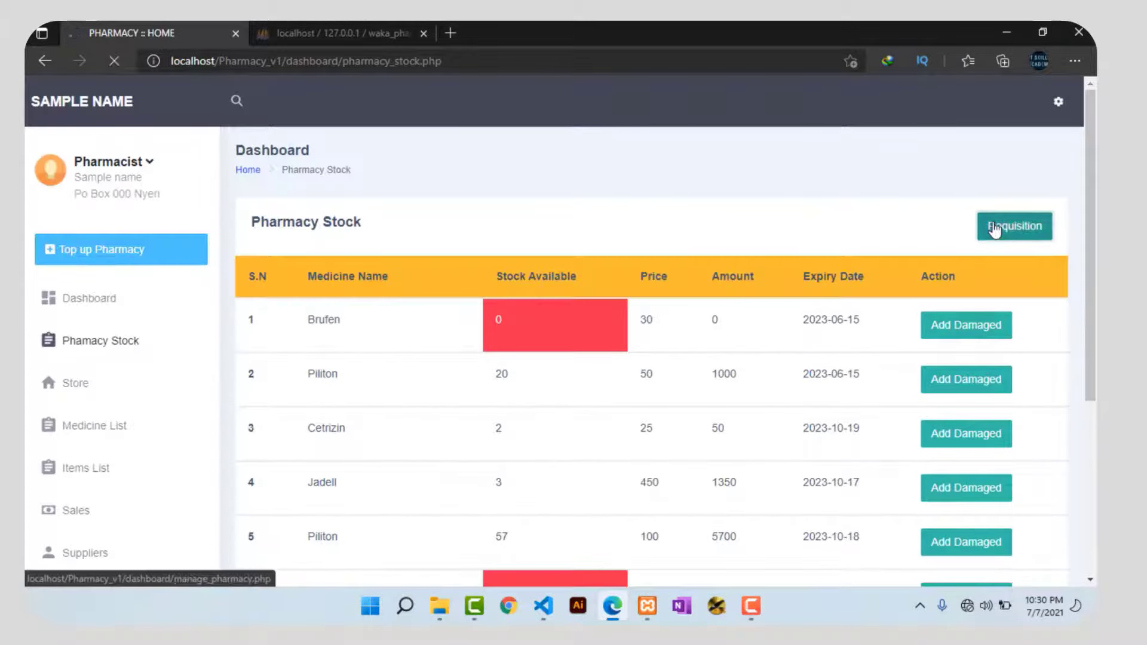
Requisition a quantity of 50 of sample medicine name from the store and add it to the pharmacy
left_click(1015, 225)
scroll(676, 276, "down", 4)
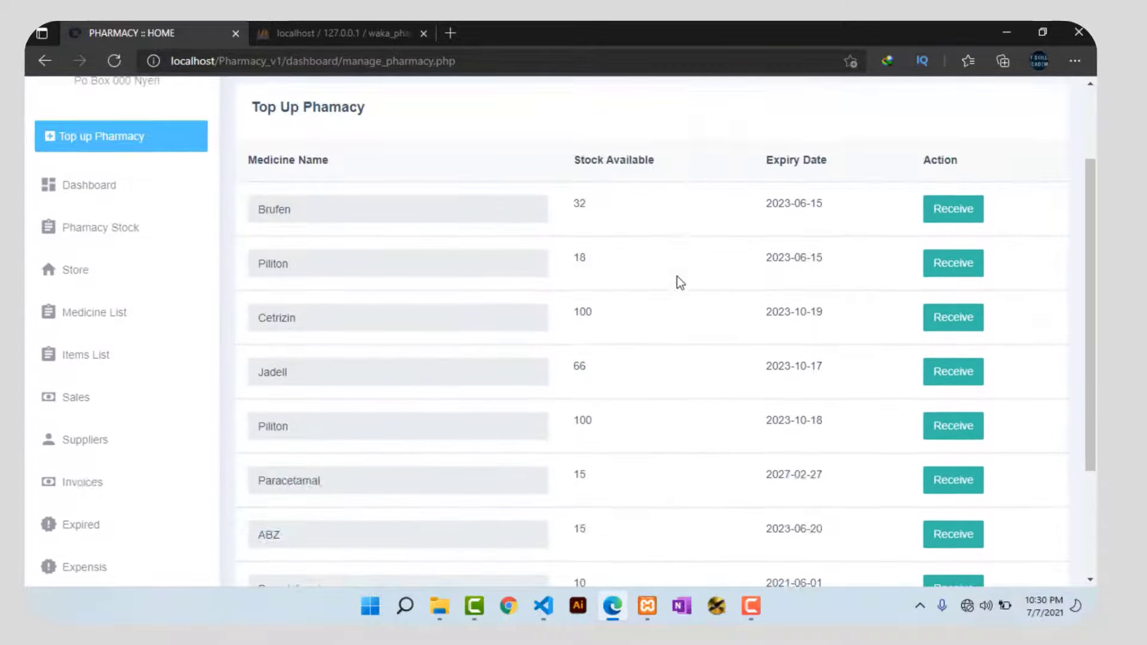
left_click(950, 554)
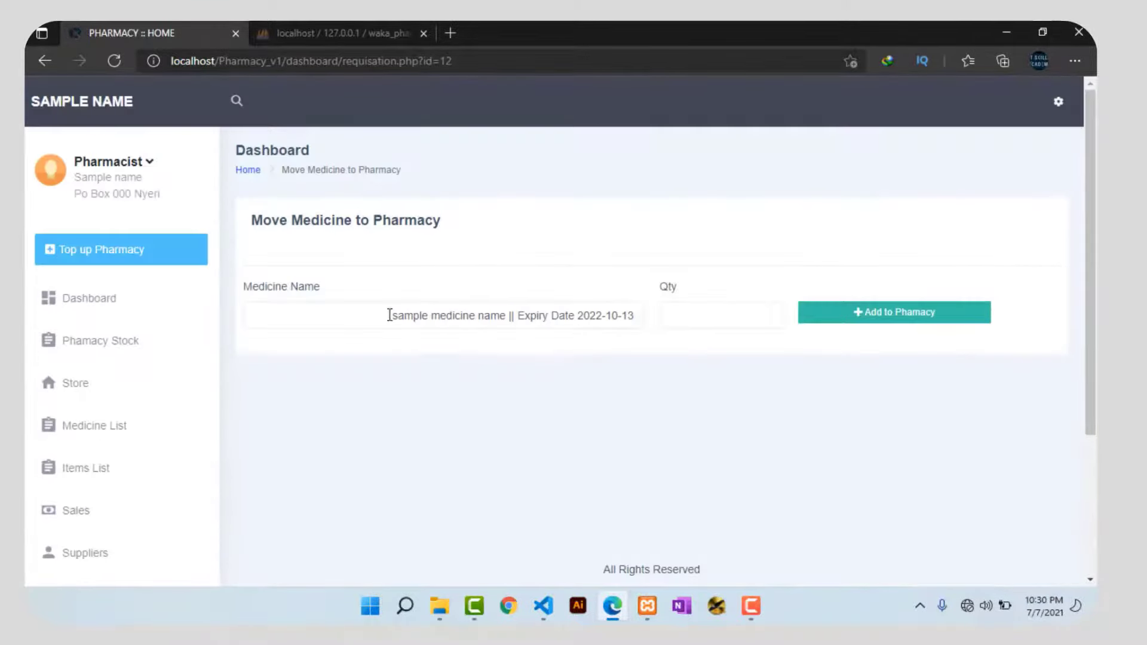
left_click_drag(390, 314, 644, 321)
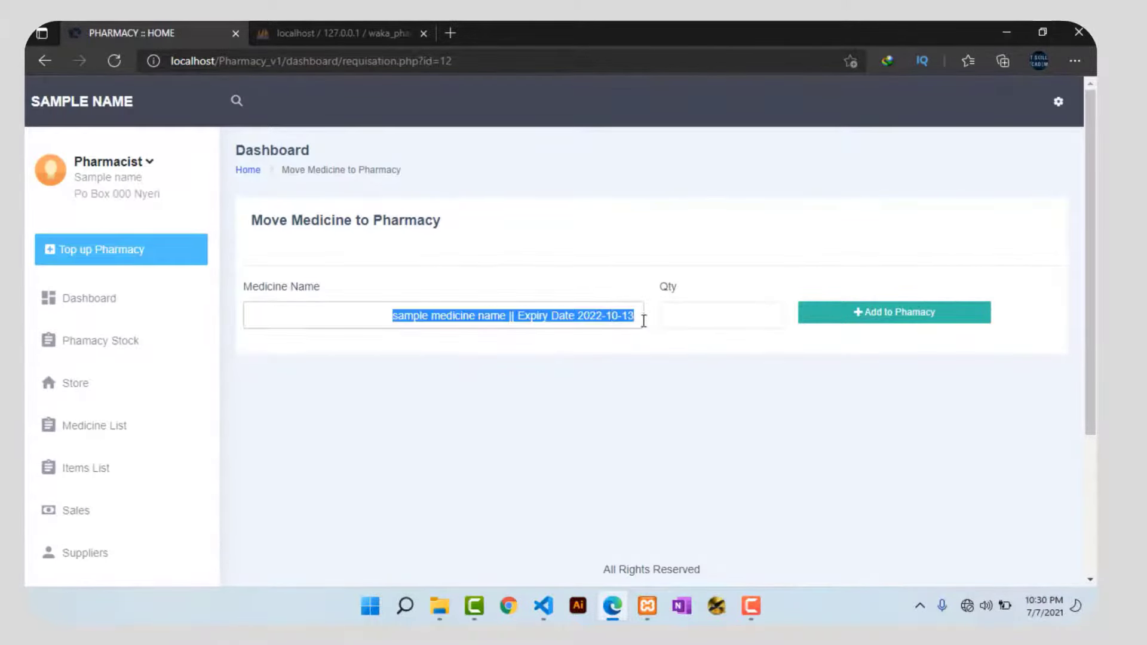
left_click(681, 317)
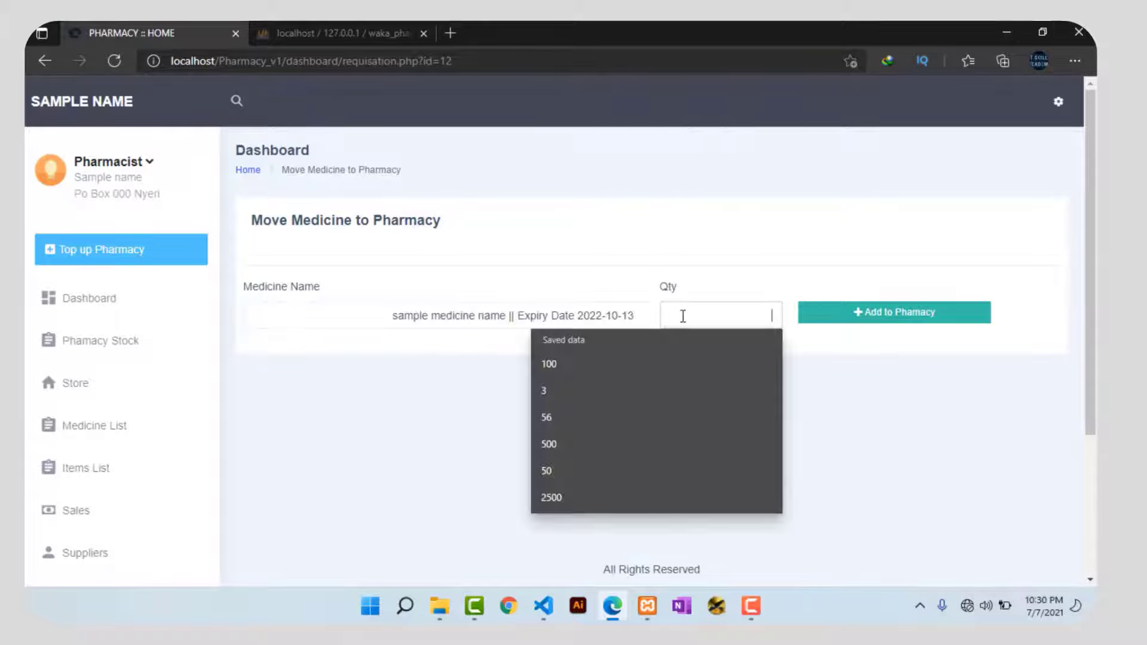
left_click(567, 469)
left_click(881, 323)
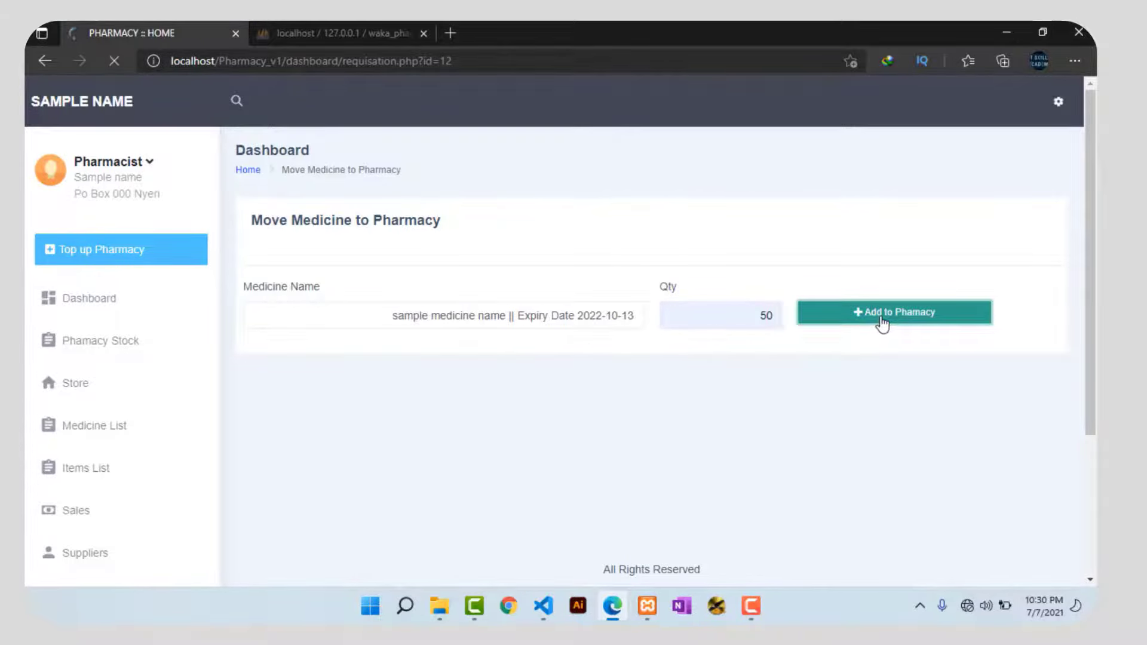
Check the stock available, price, amount and expiry date of sample medicine name in the pharmacy stock
scroll(557, 458, "down", 5)
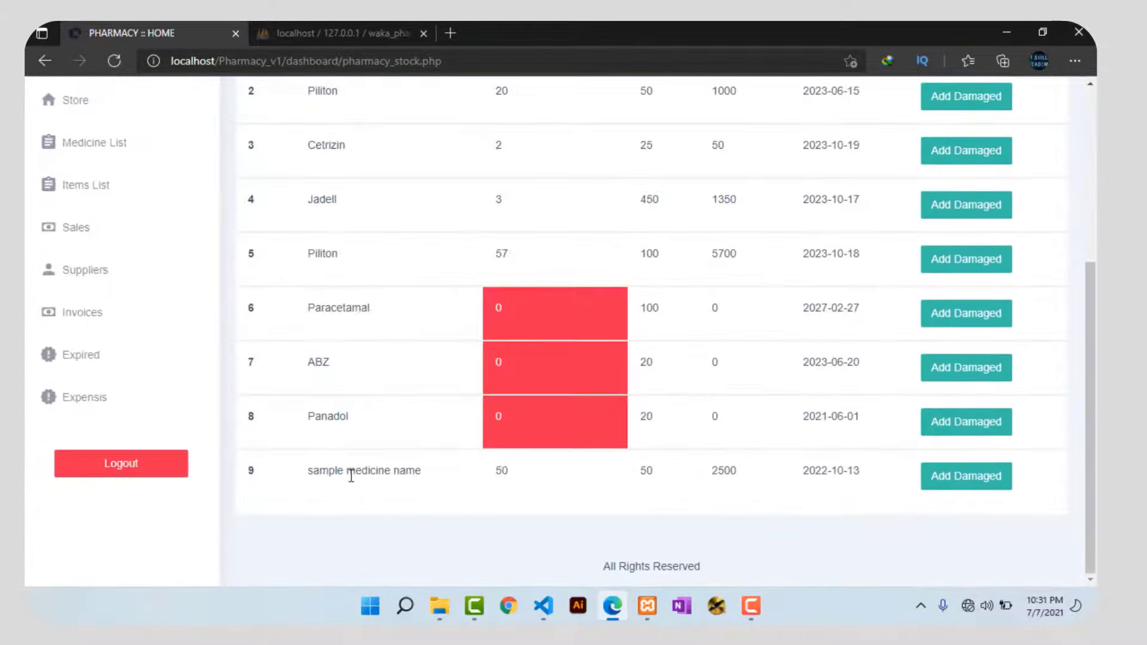
scroll(657, 474, "up", 4)
scroll(694, 489, "down", 4)
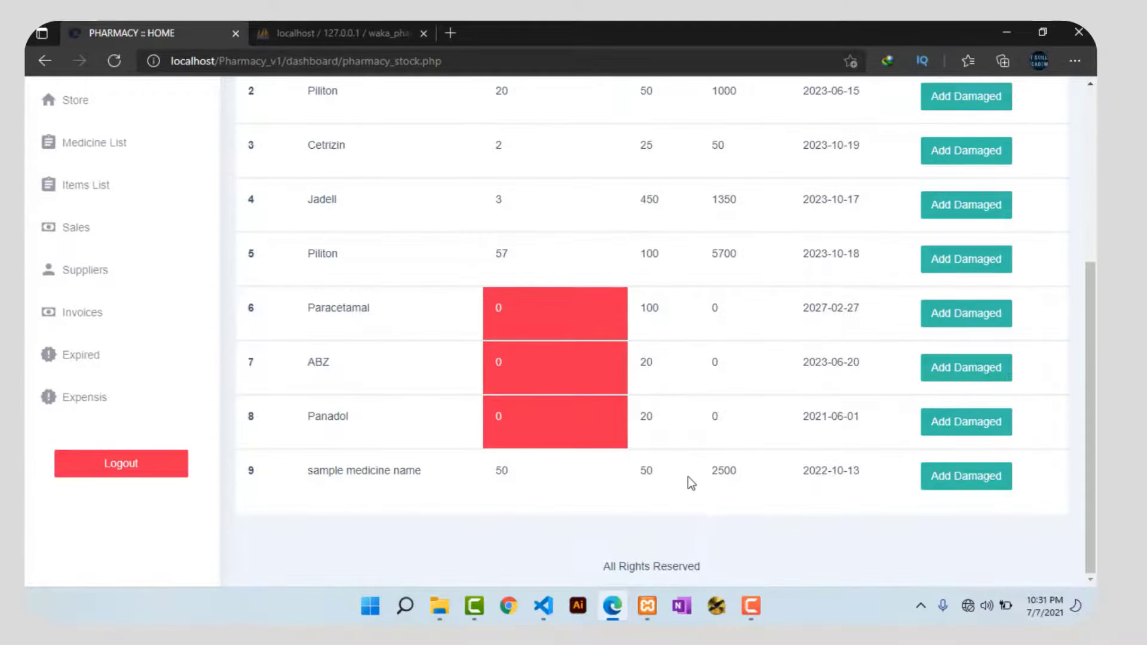
scroll(522, 466, "up", 4)
scroll(522, 466, "down", 4)
scroll(744, 480, "up", 4)
scroll(446, 371, "down", 1)
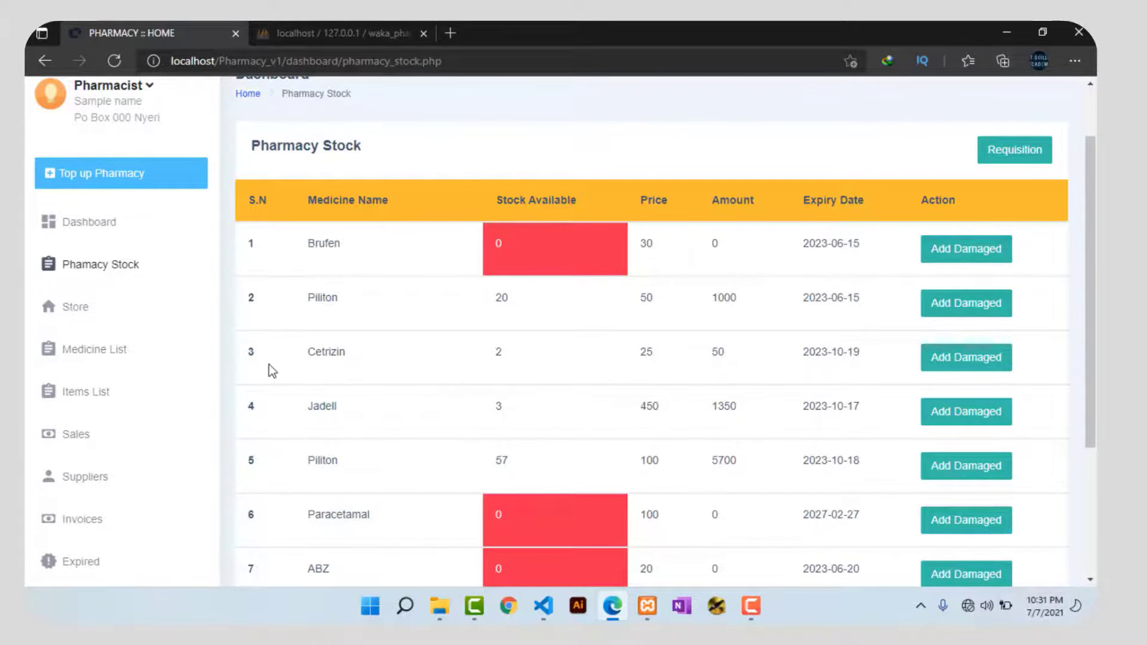
Add a new supplier named Sample supplier name
scroll(77, 396, "down", 1)
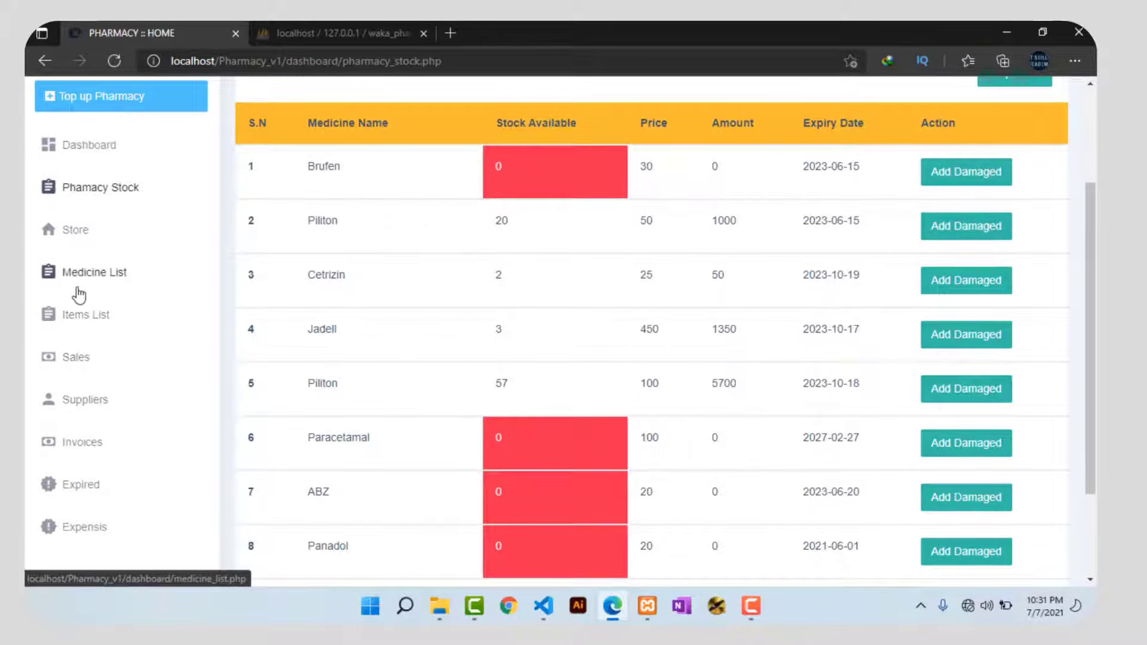
left_click(78, 400)
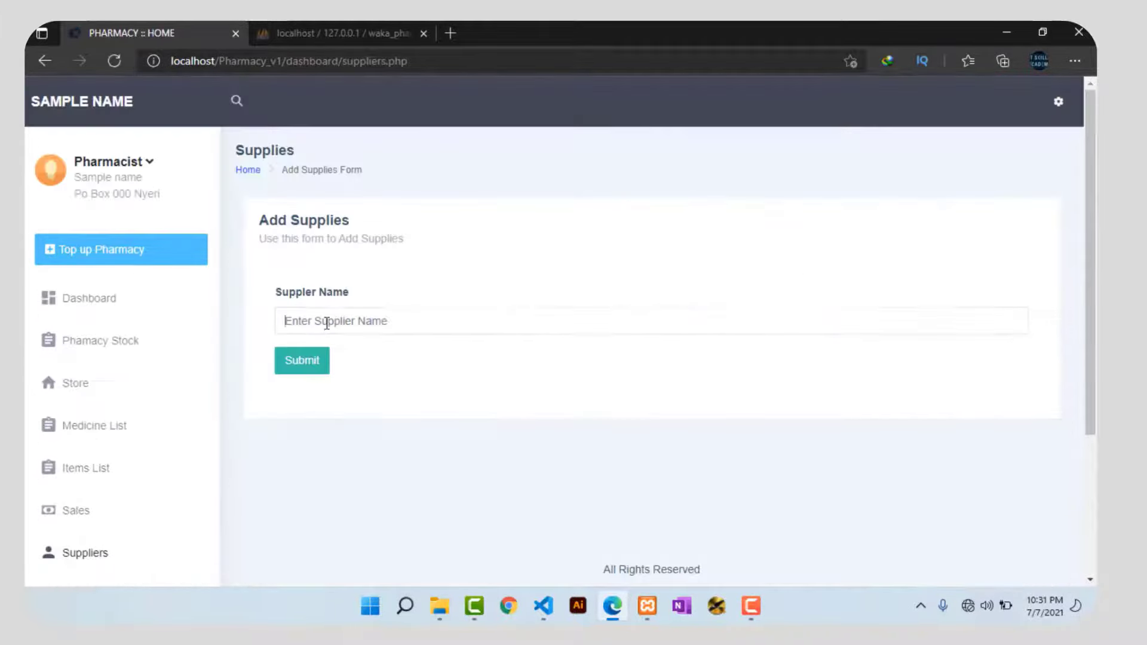
left_click(327, 322)
type("Samp")
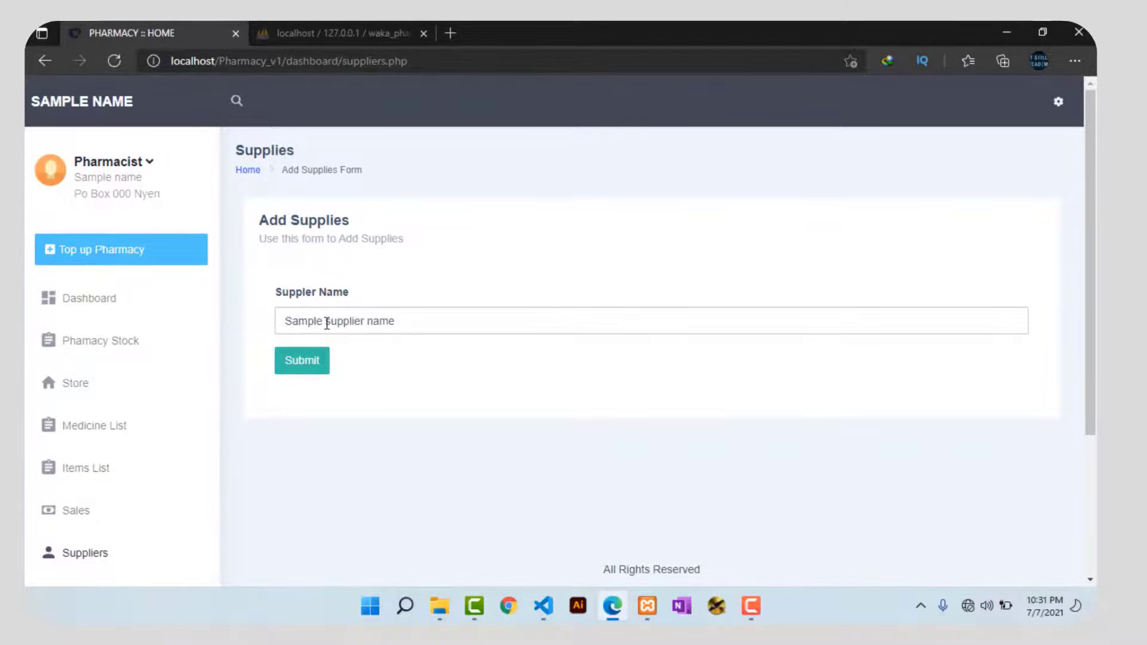
type("le supplier name")
left_click(317, 361)
Open the store's receive form for Brufen and look for Sample supplier name among the selectable suppliers
left_click(82, 390)
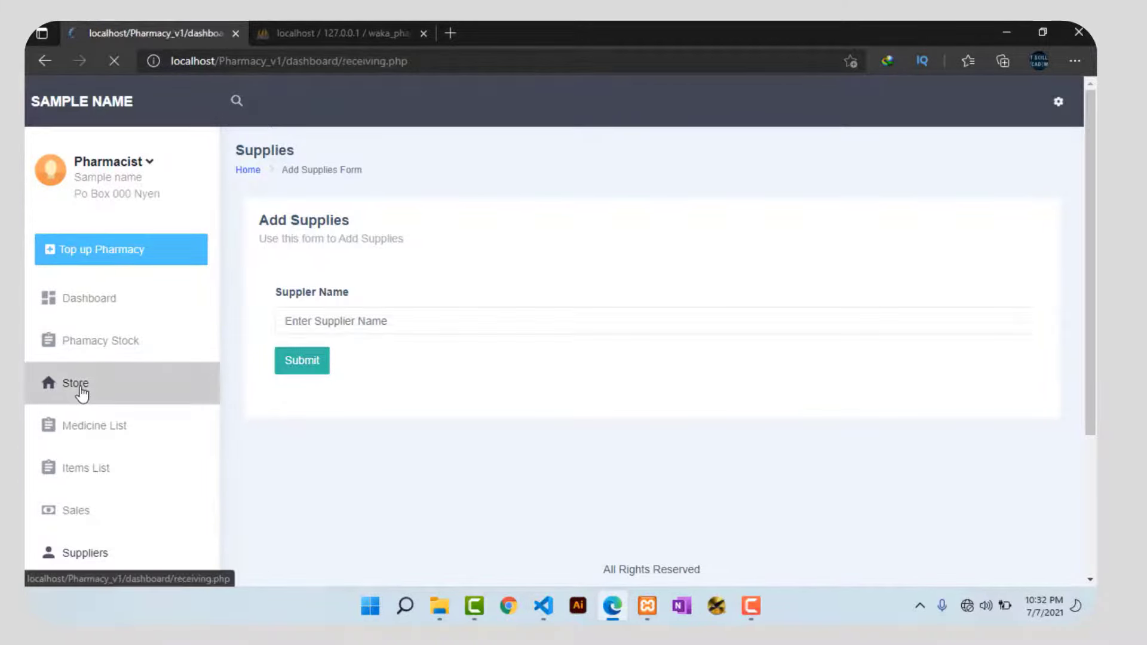
left_click(1000, 253)
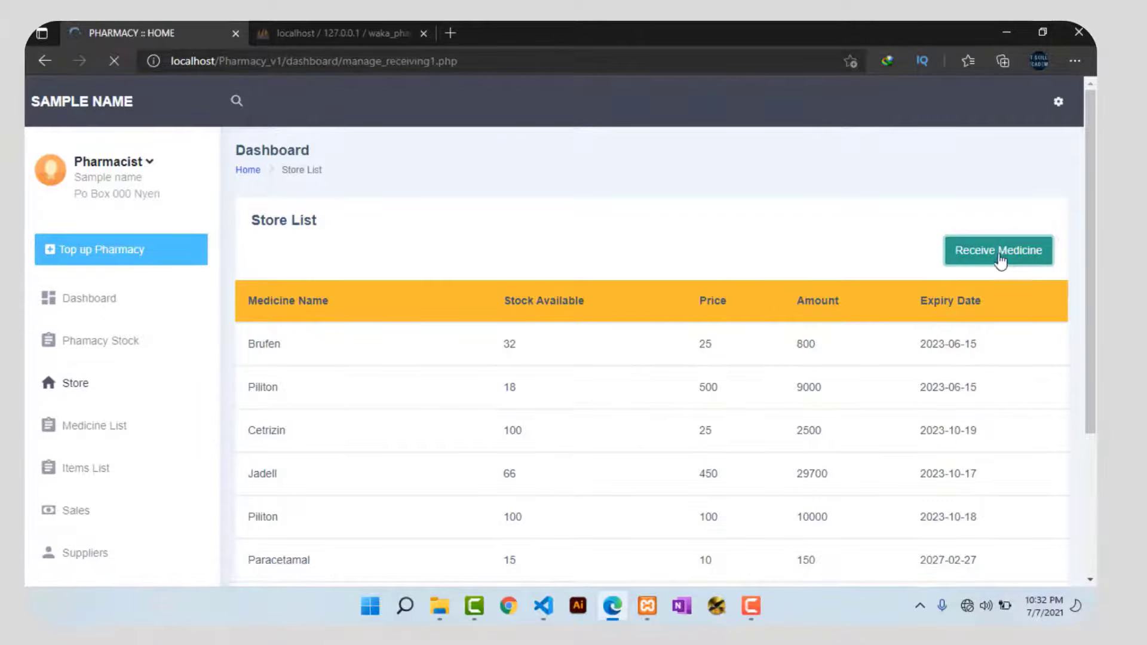
left_click(949, 308)
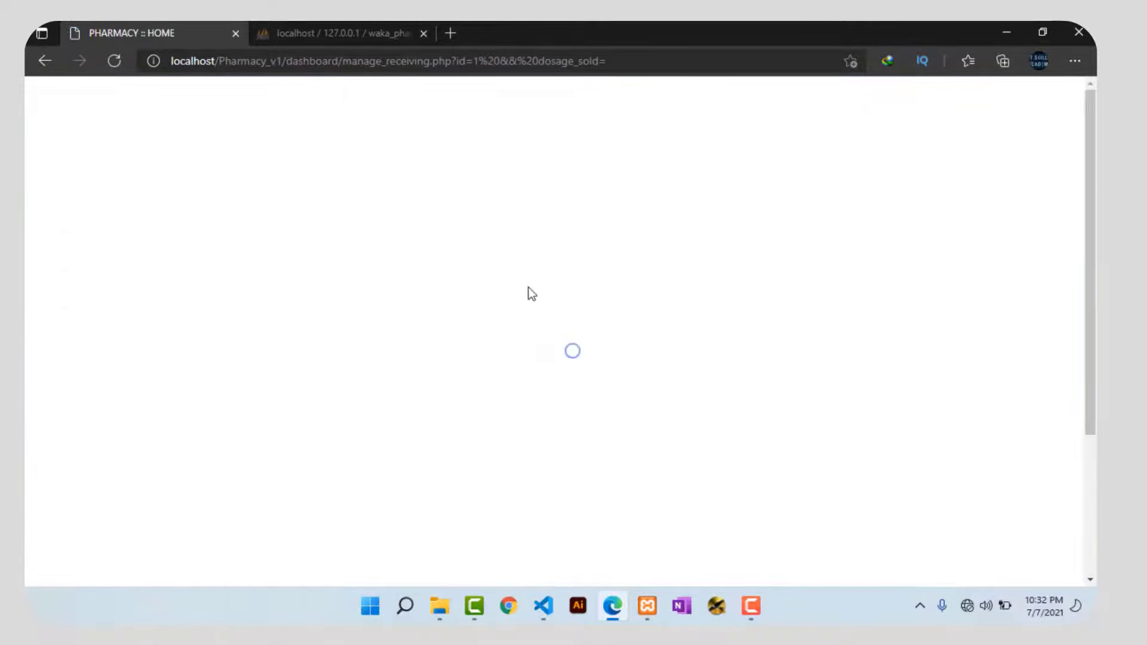
left_click(501, 290)
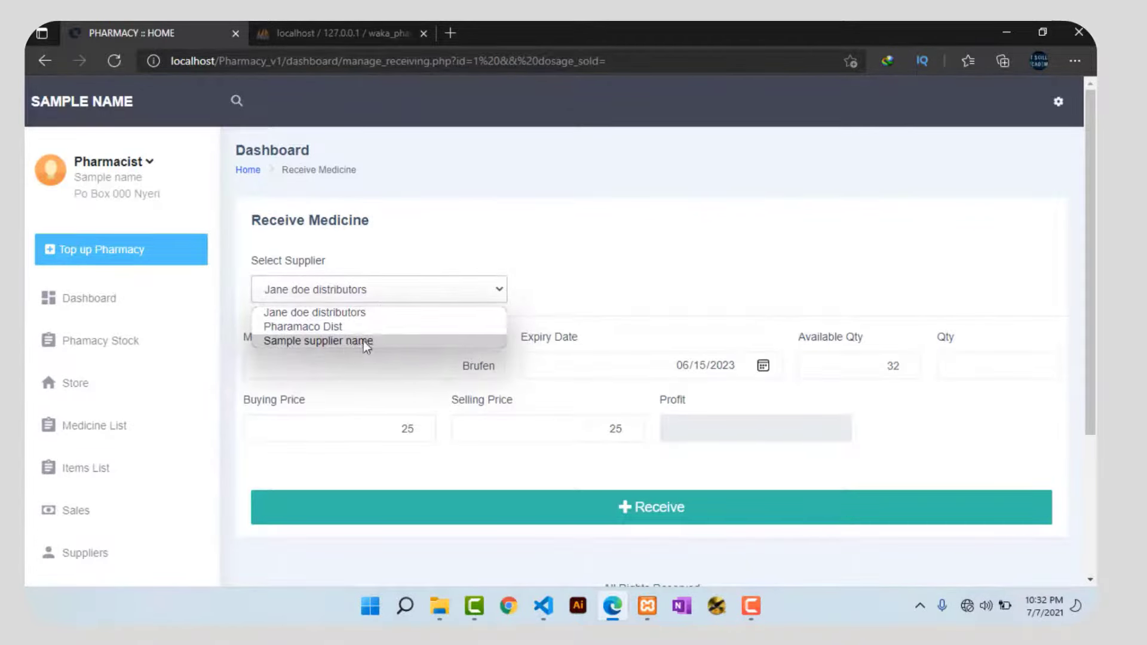
scroll(104, 425, "down", 3)
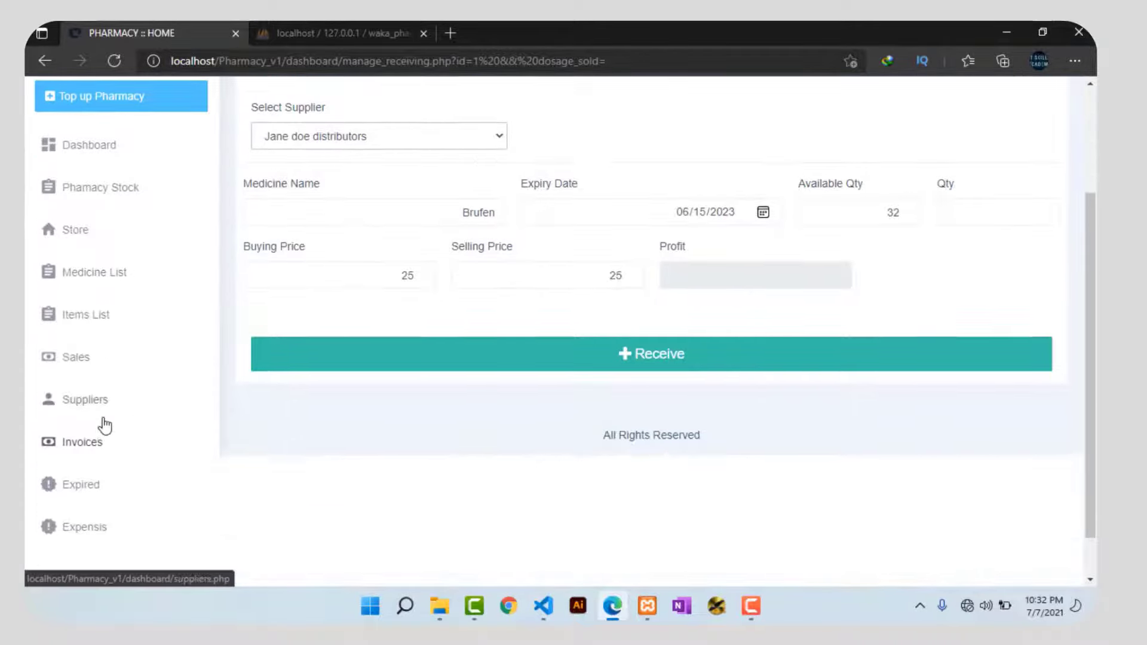
scroll(105, 425, "up", 3)
Start a new patient record from the dashboard and enter Sample Patient 22 as the patient name
left_click(78, 302)
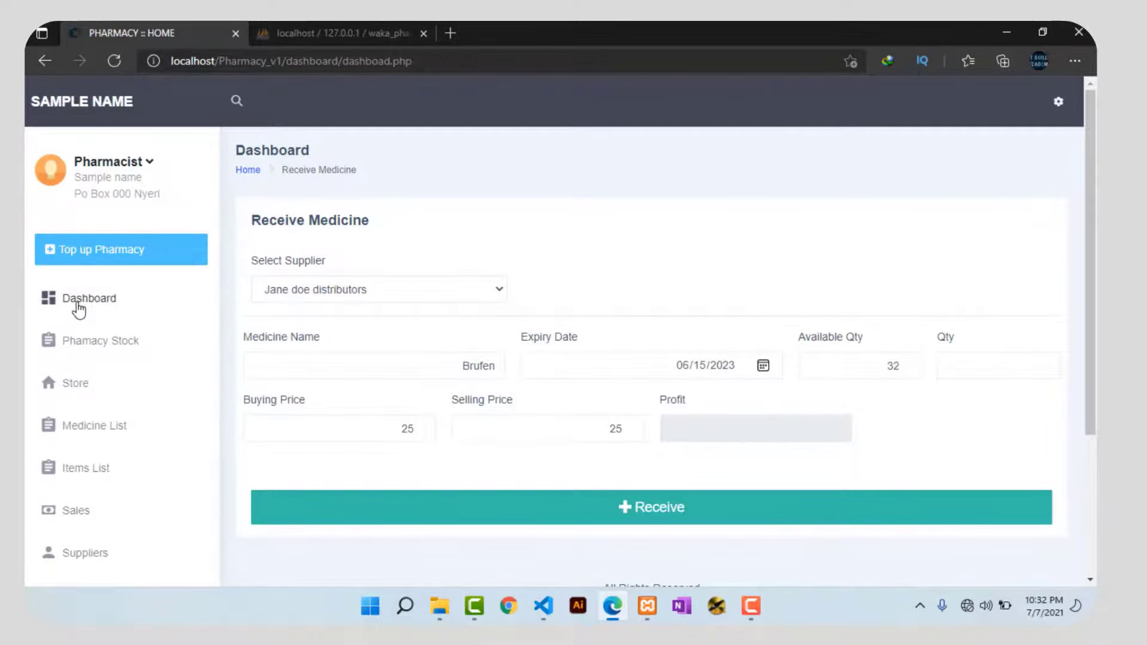
scroll(603, 358, "down", 3)
scroll(654, 392, "up", 3)
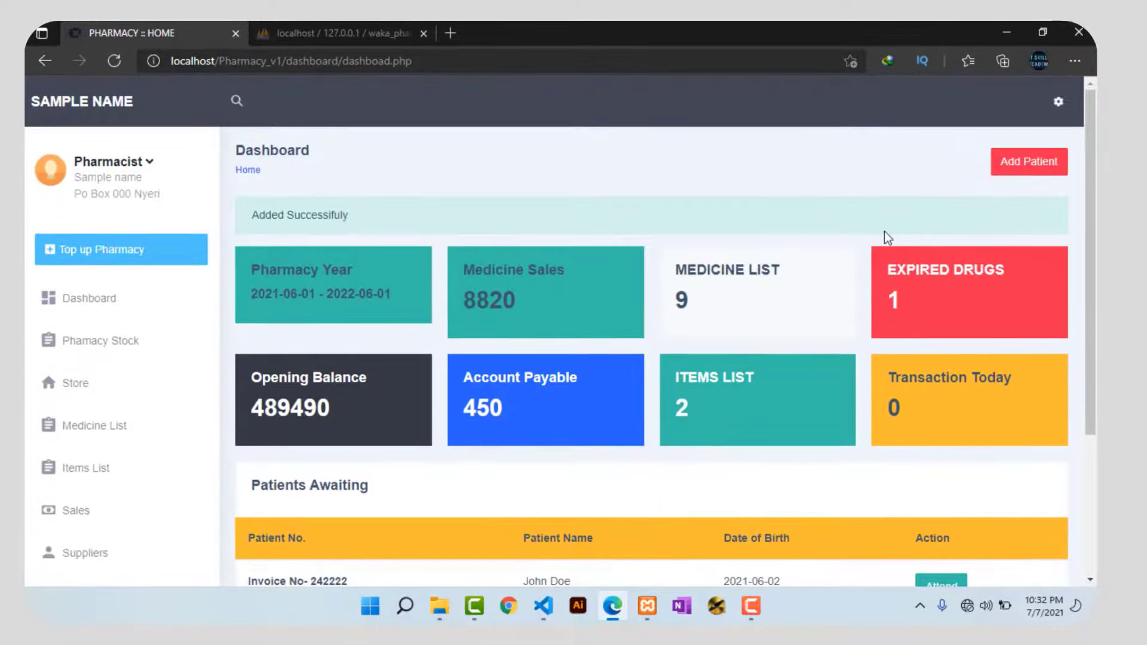
left_click(1030, 171)
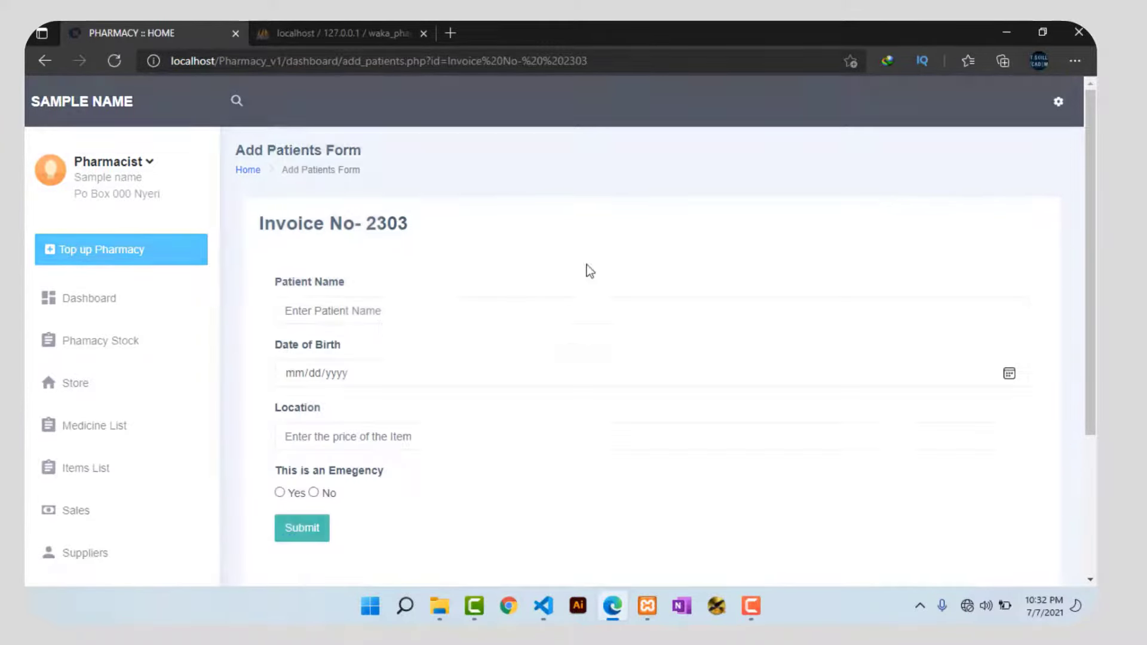
left_click(358, 310)
left_click(394, 409)
type("22")
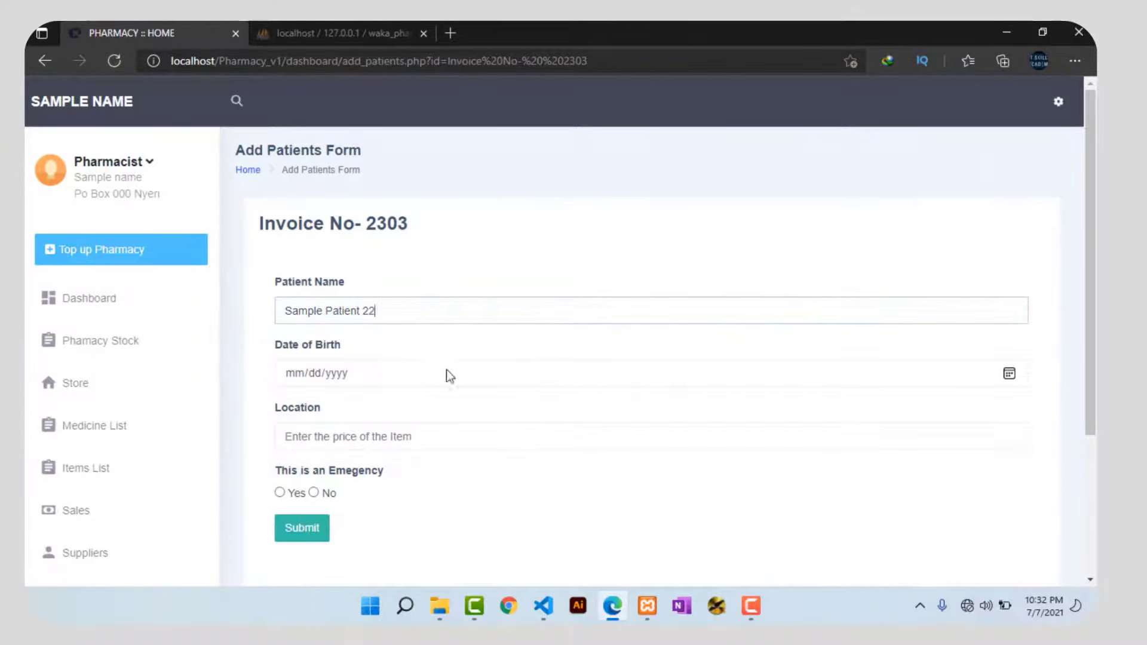
Enter the patient's date of birth, set the location to Kenya, mark it as not an emergency and submit the record
left_click(449, 373)
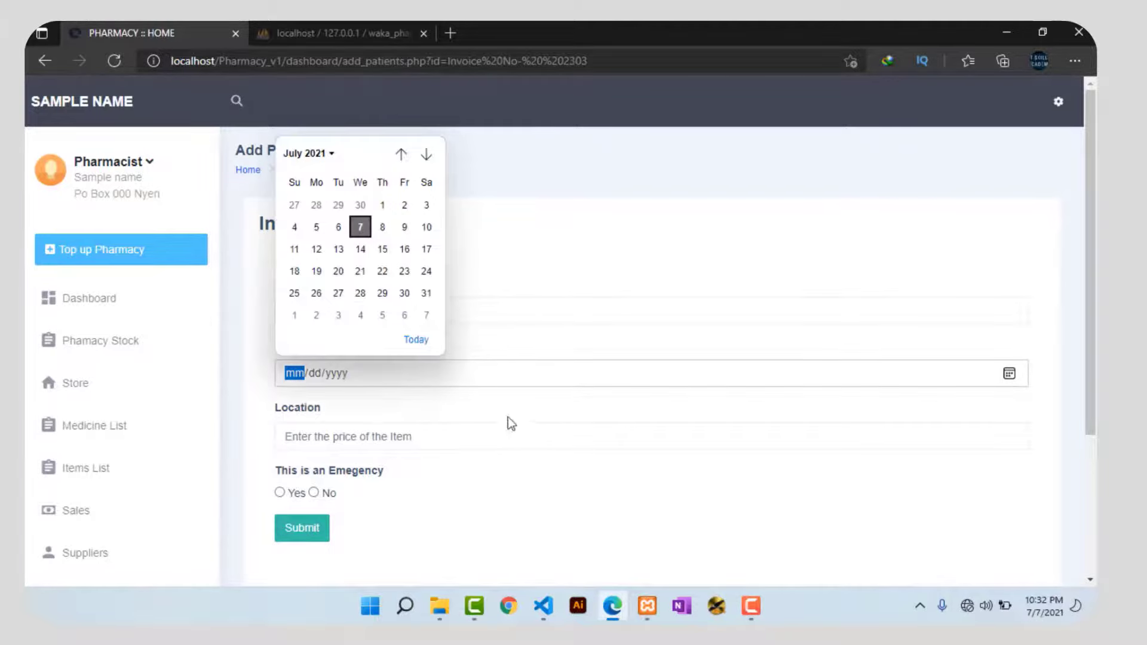
left_click(366, 380)
type("09/04/1990")
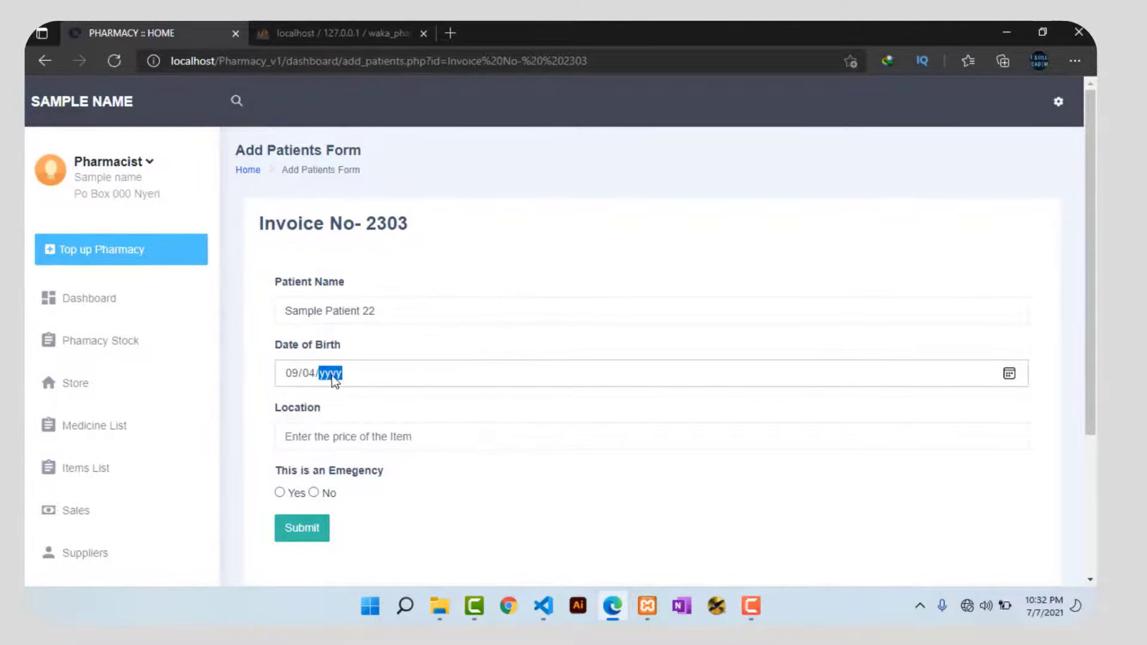
left_click(368, 437)
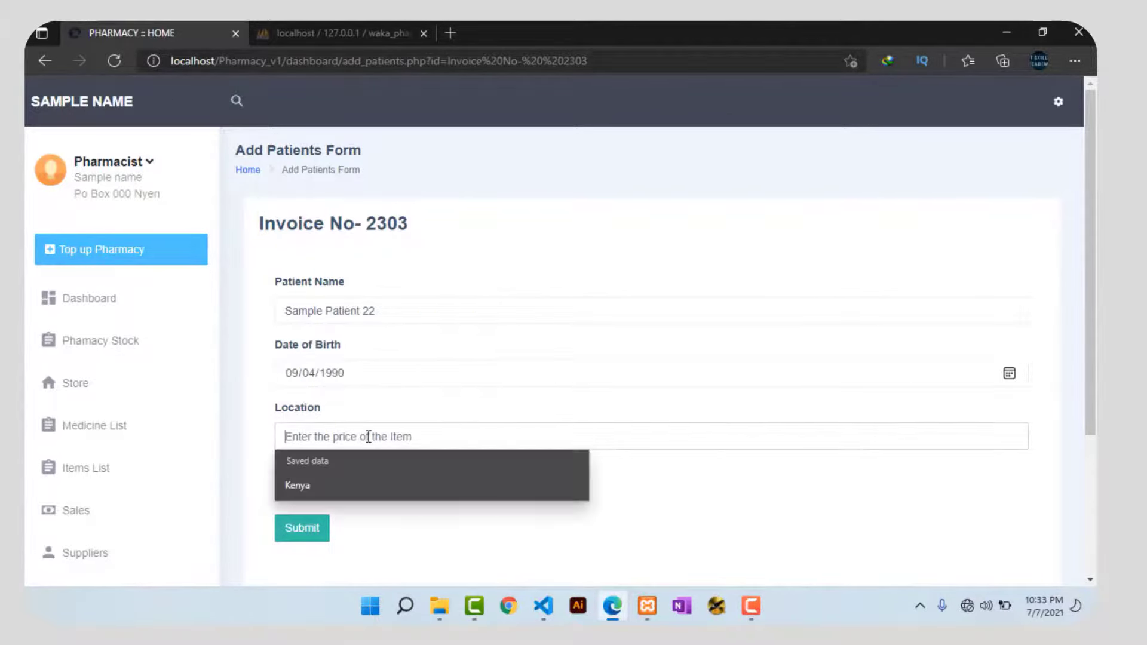
left_click(285, 483)
scroll(430, 446, "down", 3)
scroll(431, 446, "up", 3)
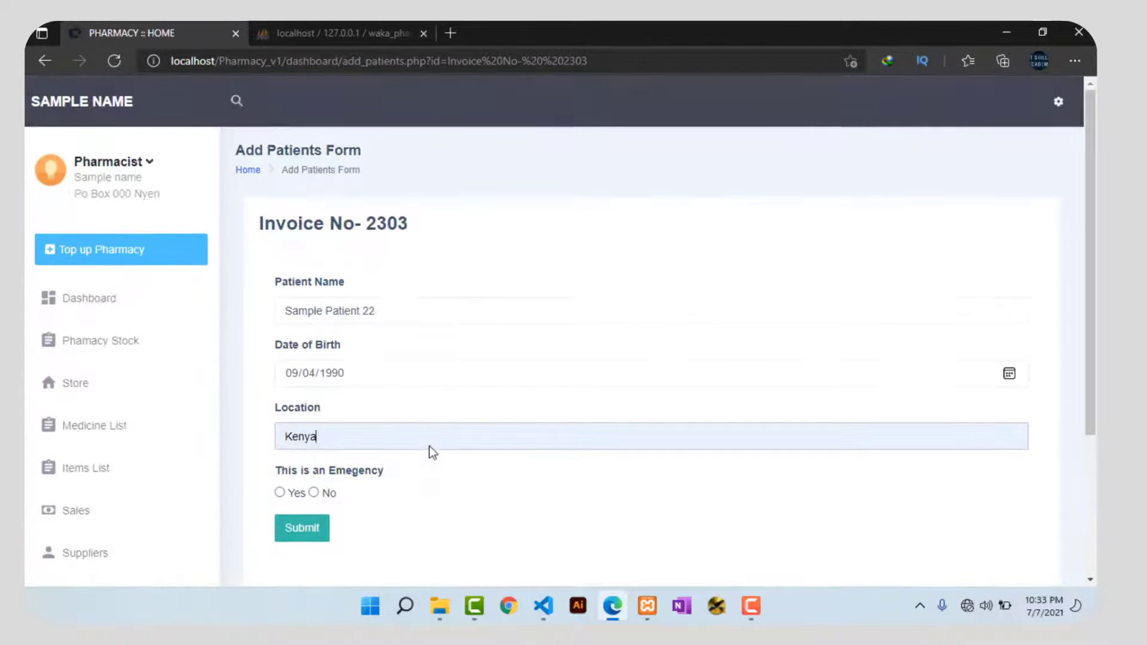
left_click(314, 493)
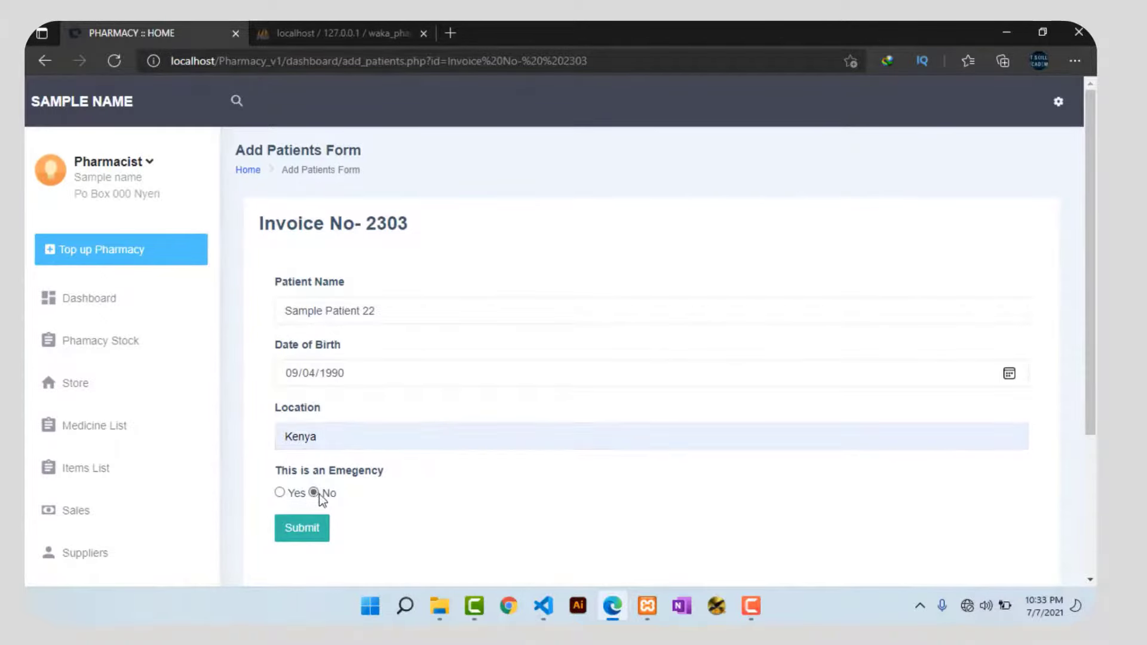
left_click(302, 528)
Start attending Sample Patient 22 from the list of awaiting patients
scroll(617, 384, "down", 4)
left_click_drag(511, 435, 599, 438)
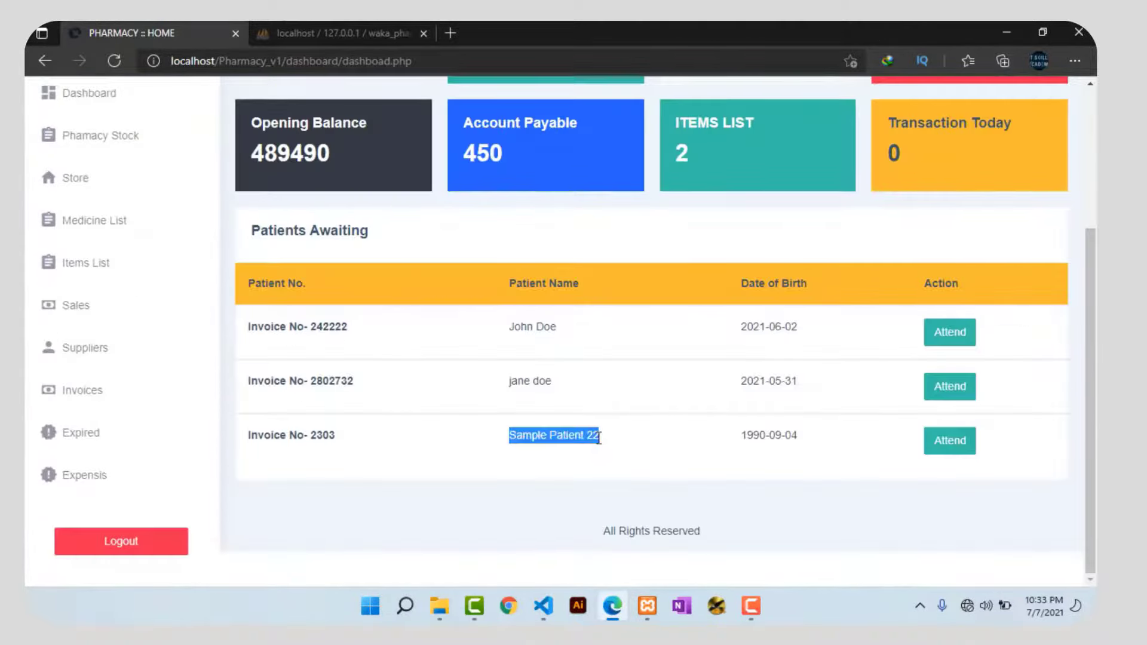
left_click(939, 449)
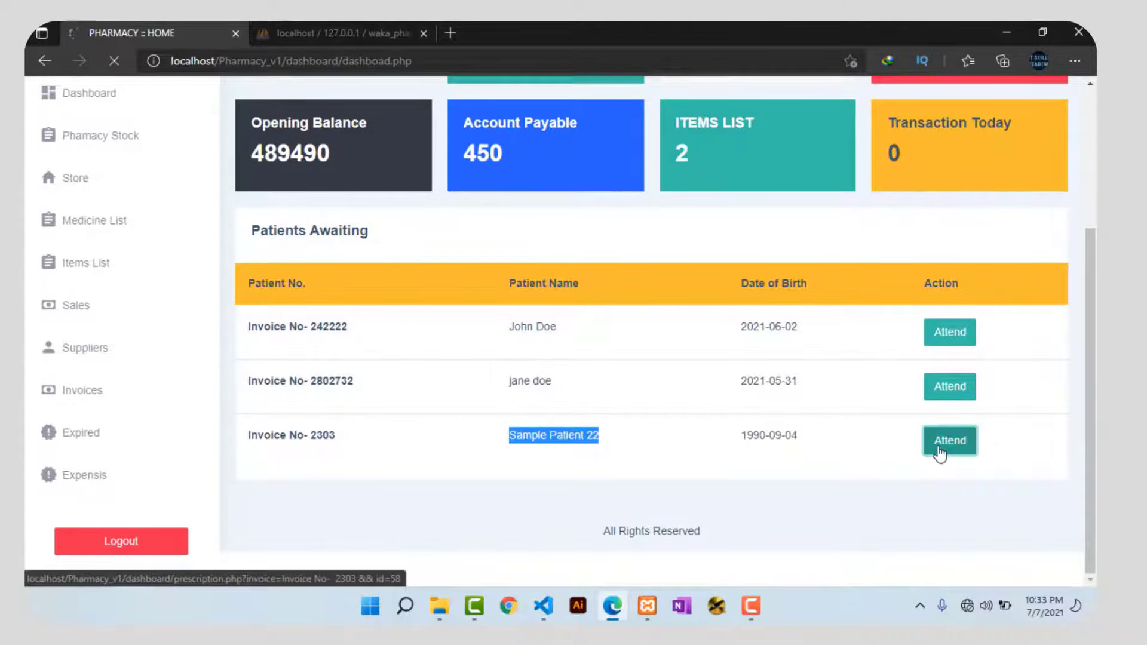
Select sample medicine name as the prescribed medicine and continue to issuing it
scroll(597, 430, "down", 5)
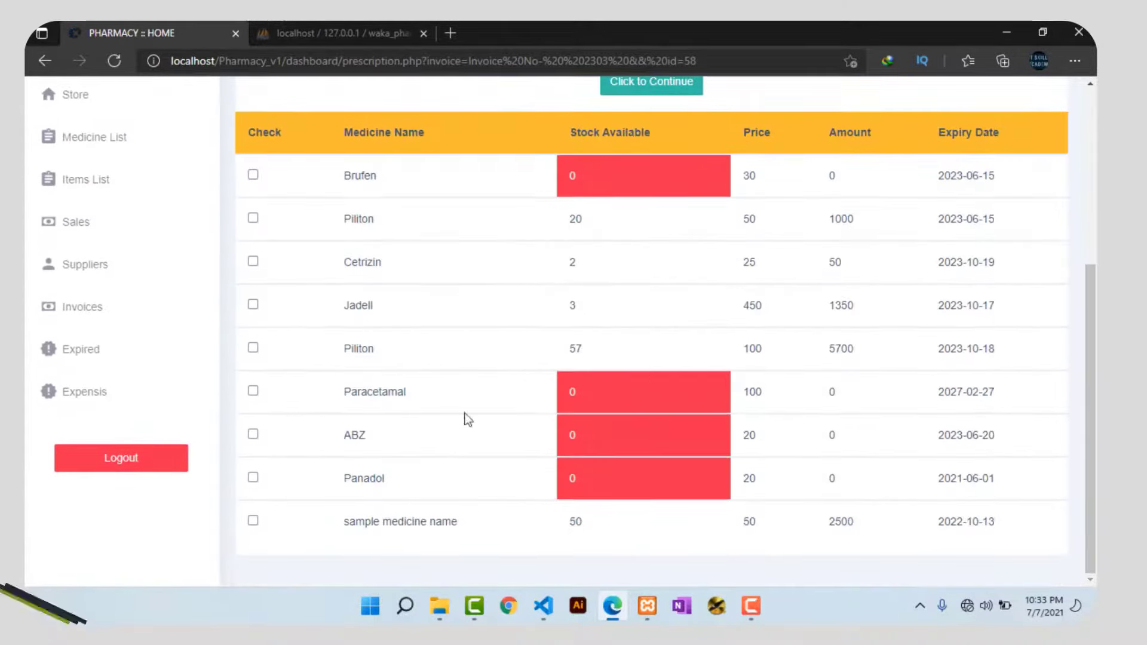
left_click(253, 520)
scroll(460, 451, "up", 4)
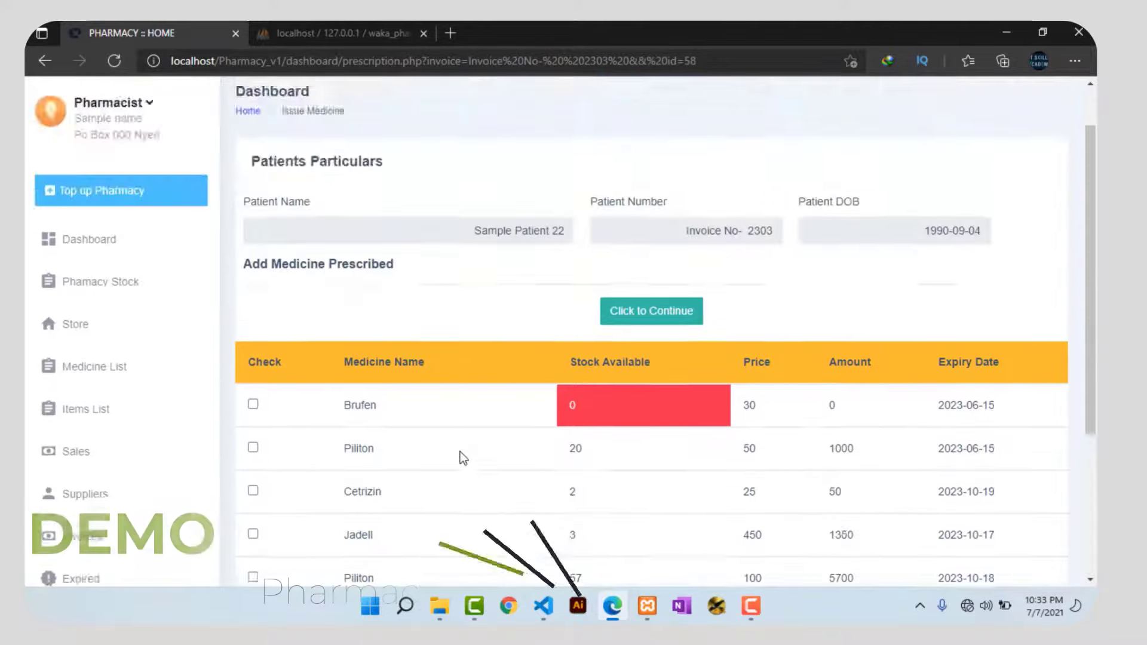
scroll(460, 452, "down", 4)
scroll(460, 452, "up", 4)
left_click(651, 311)
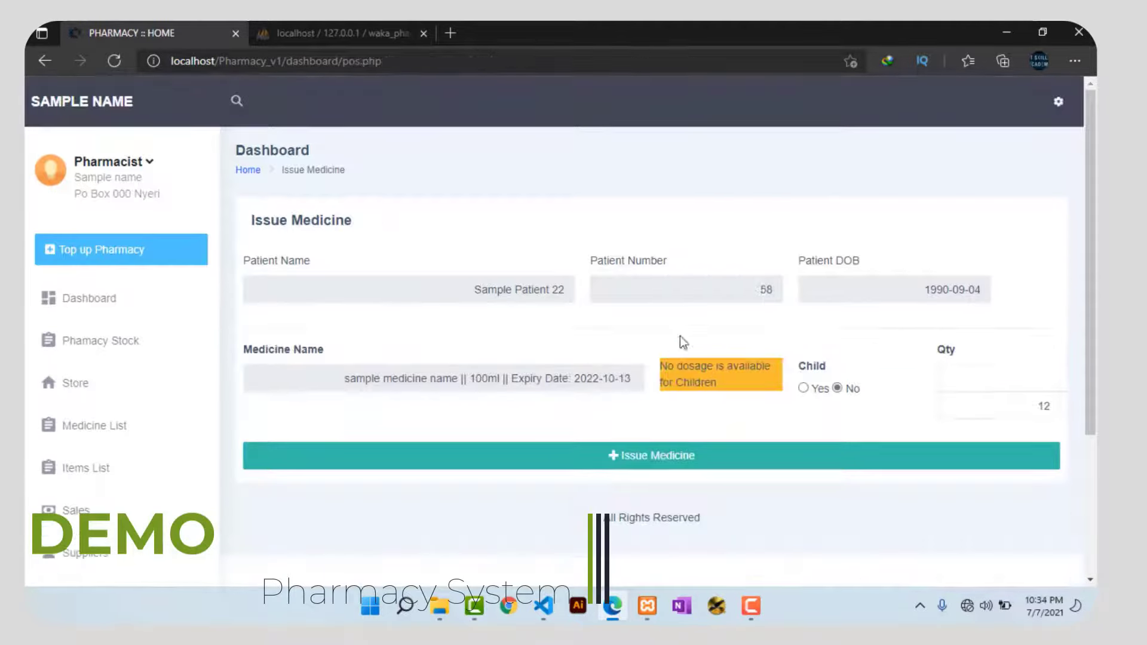
Issue a quantity of 1 of sample medicine name to the patient and review the resulting sale details
left_click_drag(348, 385, 733, 386)
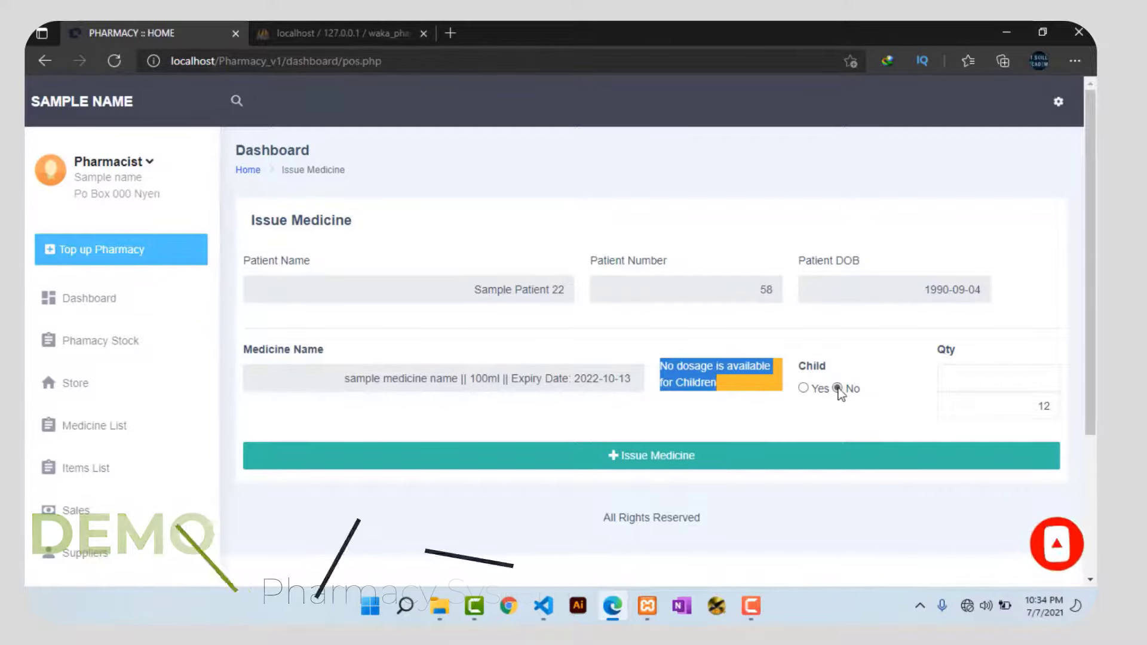
left_click(1006, 377)
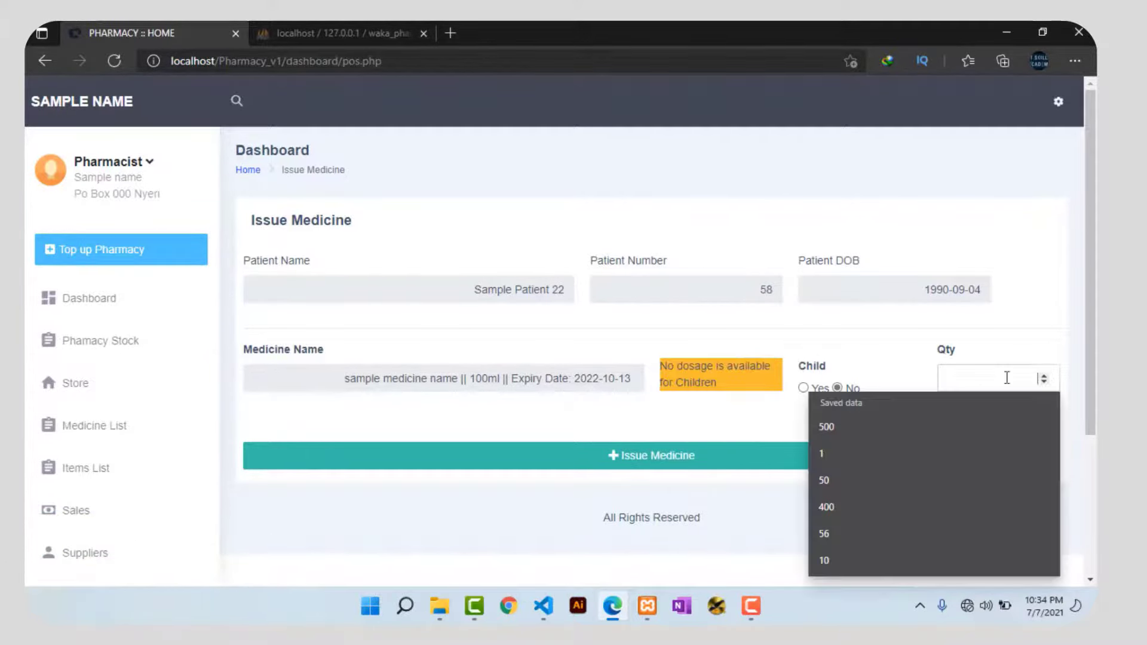
left_click(829, 456)
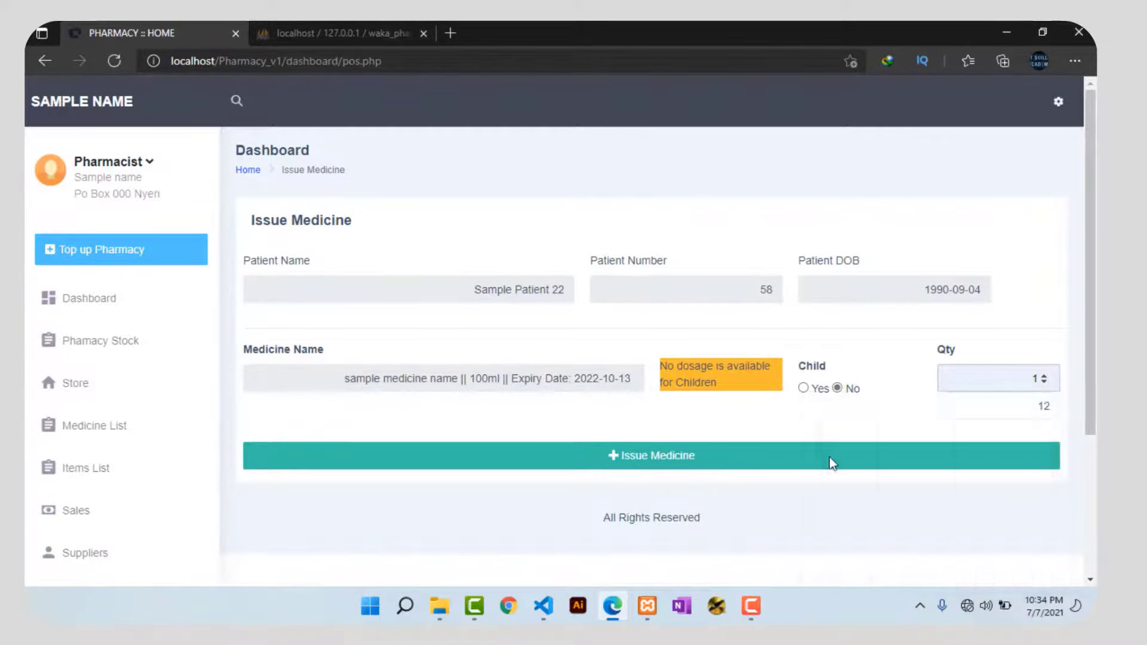
left_click(656, 462)
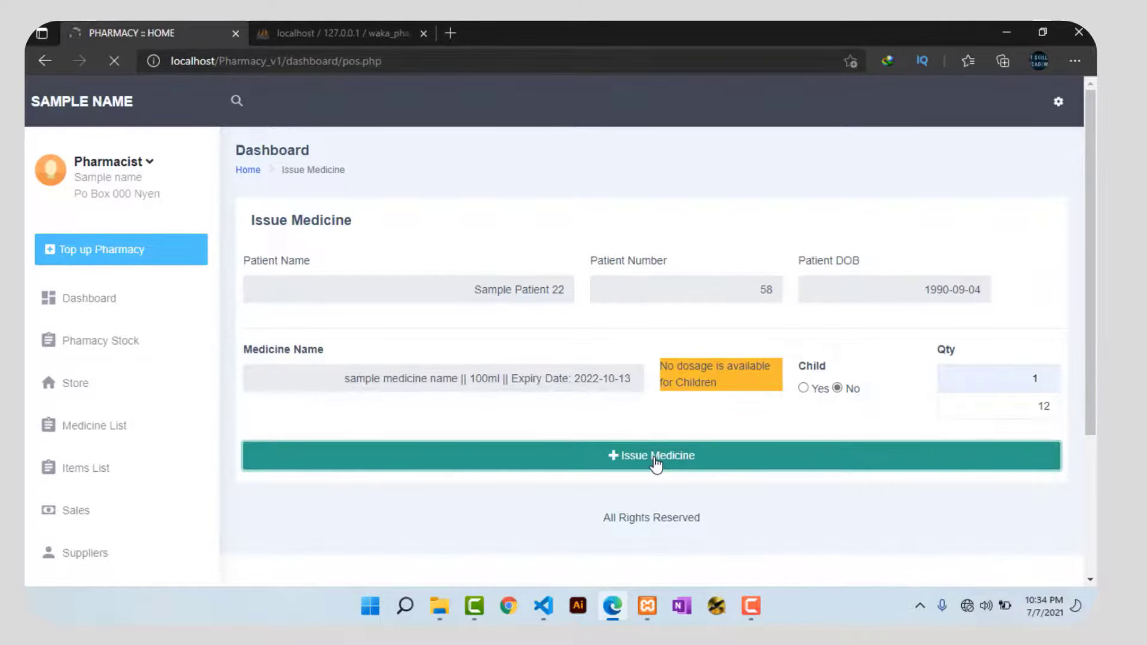
scroll(657, 463, "down", 3)
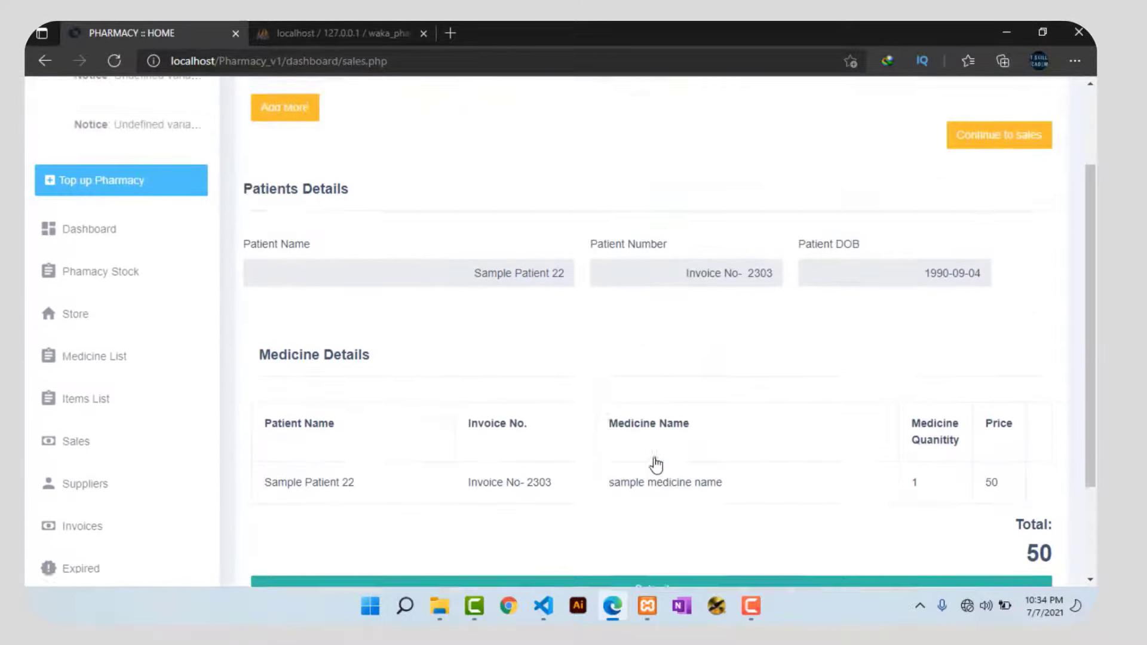
Review the sale's patient name, medicine name, quantity, price and total in the medicine details
scroll(656, 463, "down", 1)
left_click_drag(264, 423, 483, 429)
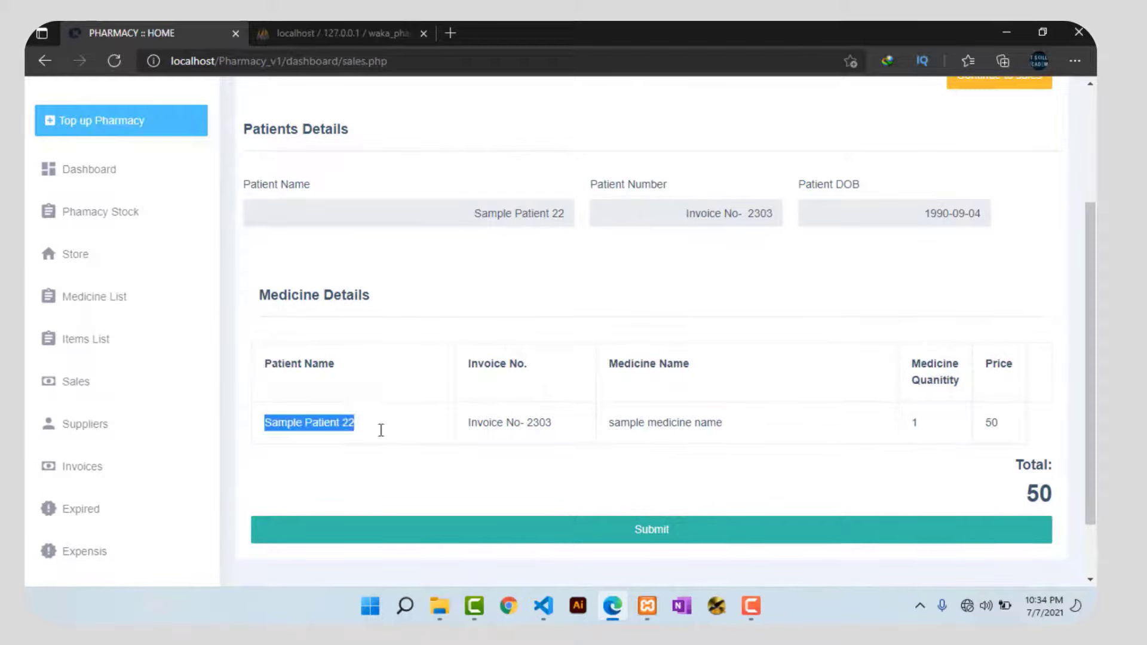
left_click(291, 425)
left_click_drag(265, 422, 742, 423)
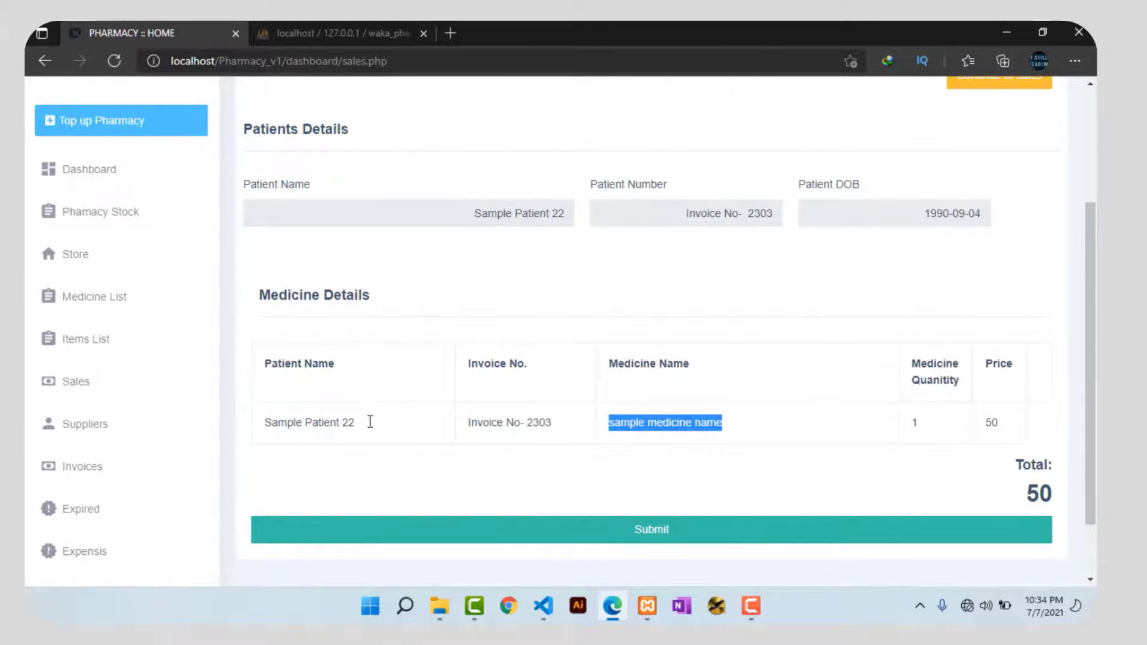
left_click_drag(370, 421, 264, 422)
left_click_drag(735, 427, 607, 423)
left_click(915, 422)
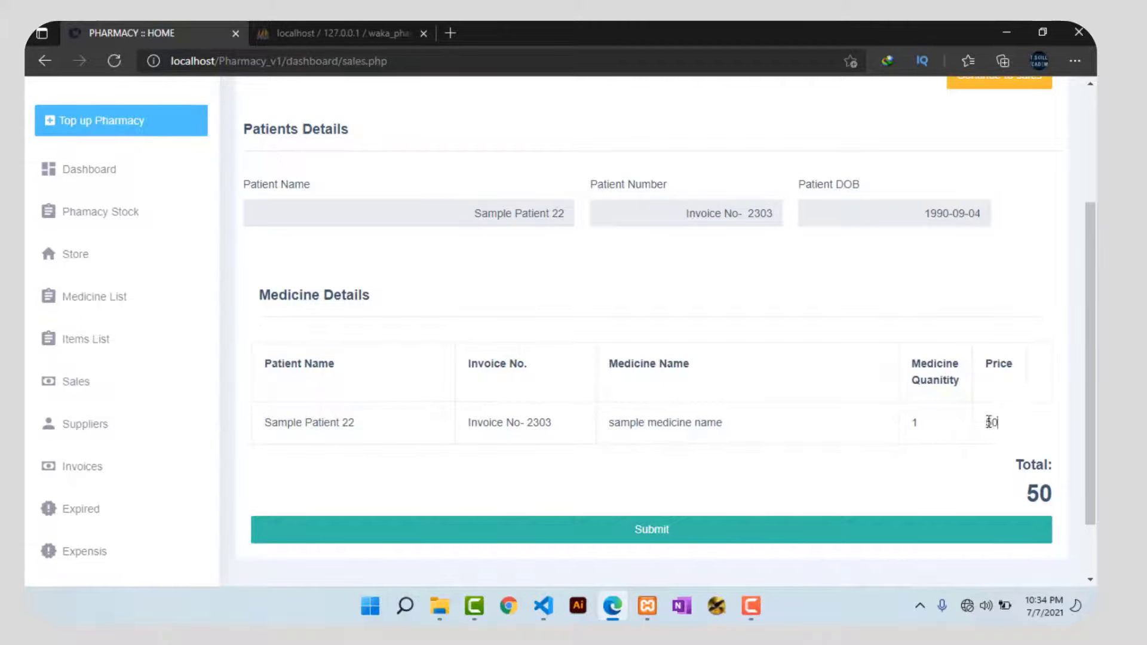
left_click_drag(988, 422, 1060, 508)
scroll(372, 287, "up", 3)
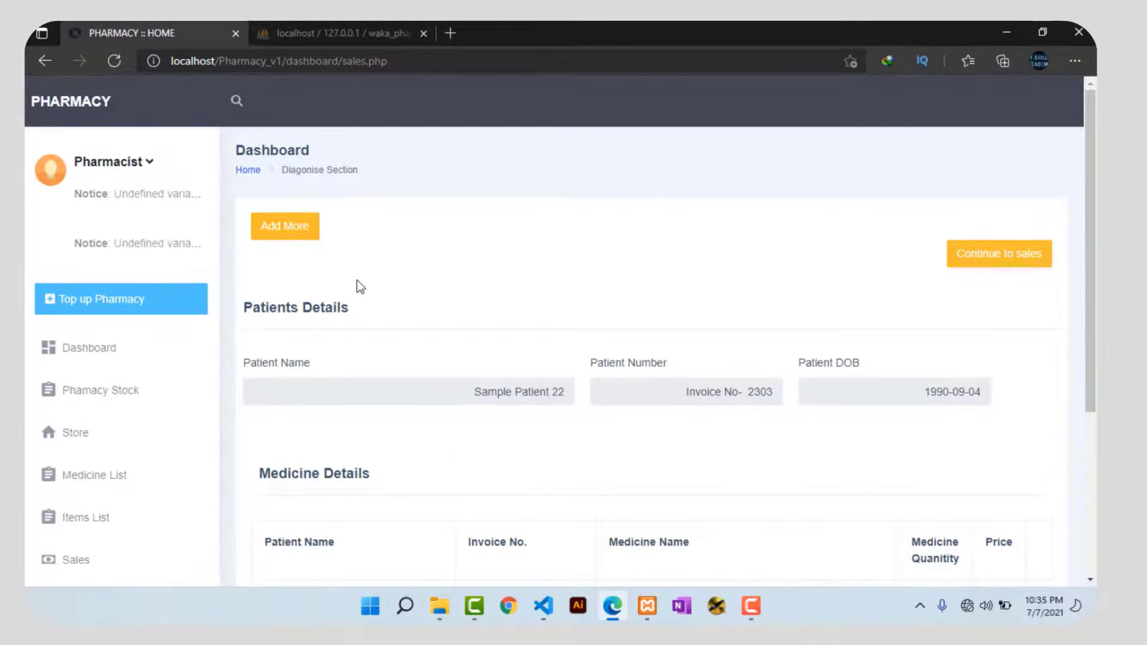
Submit the patient's medicine sale and acknowledge the confirmation
scroll(522, 380, "down", 4)
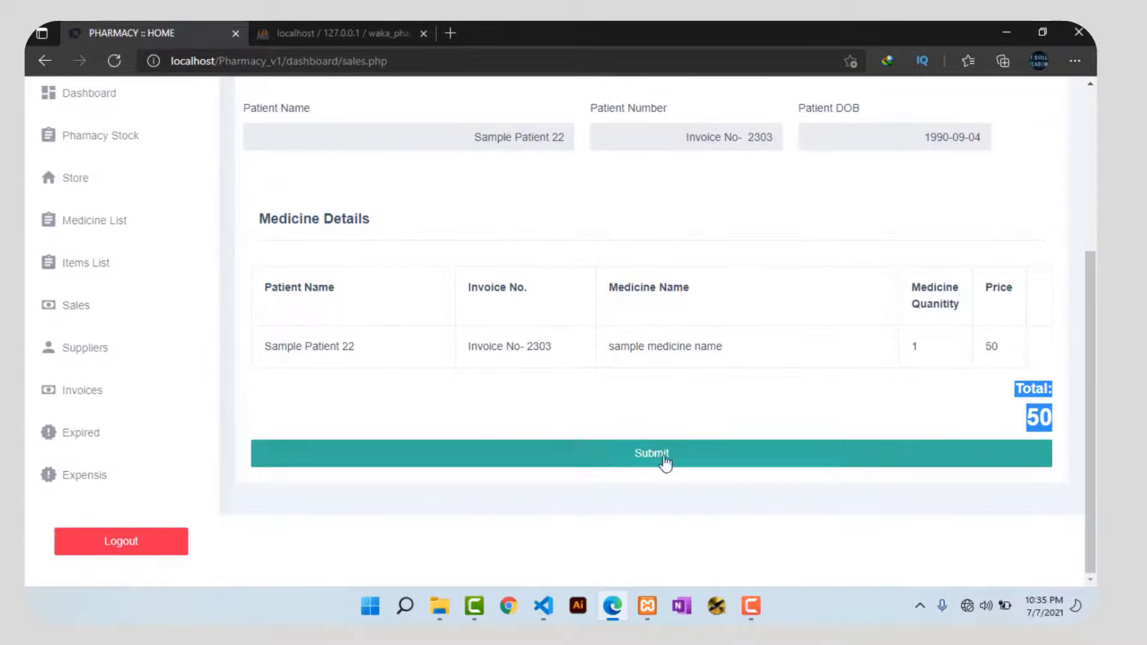
left_click(654, 460)
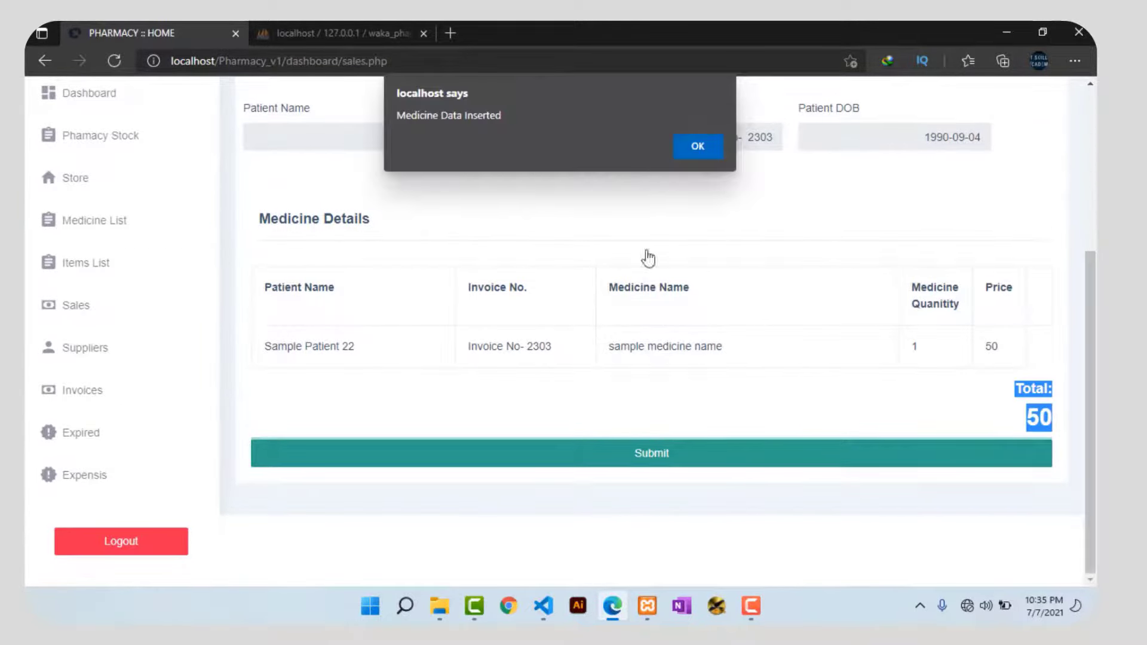
left_click(699, 147)
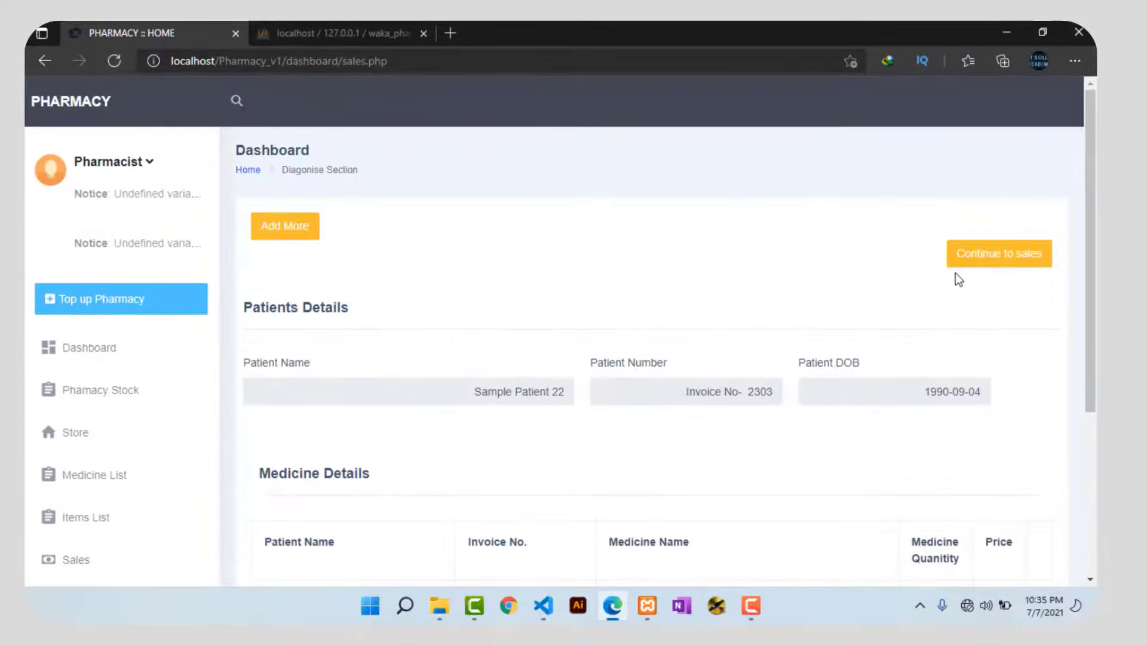
Continue to the sales form, enter 100 as the money given by the patient and save the payment
left_click(979, 265)
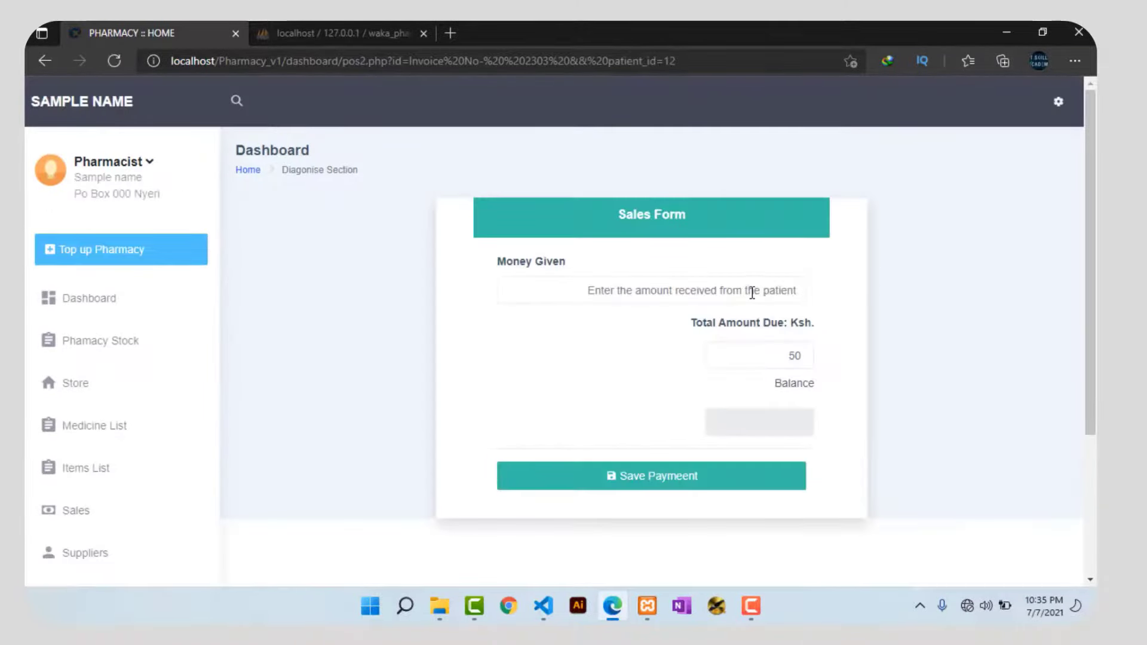
left_click(752, 293)
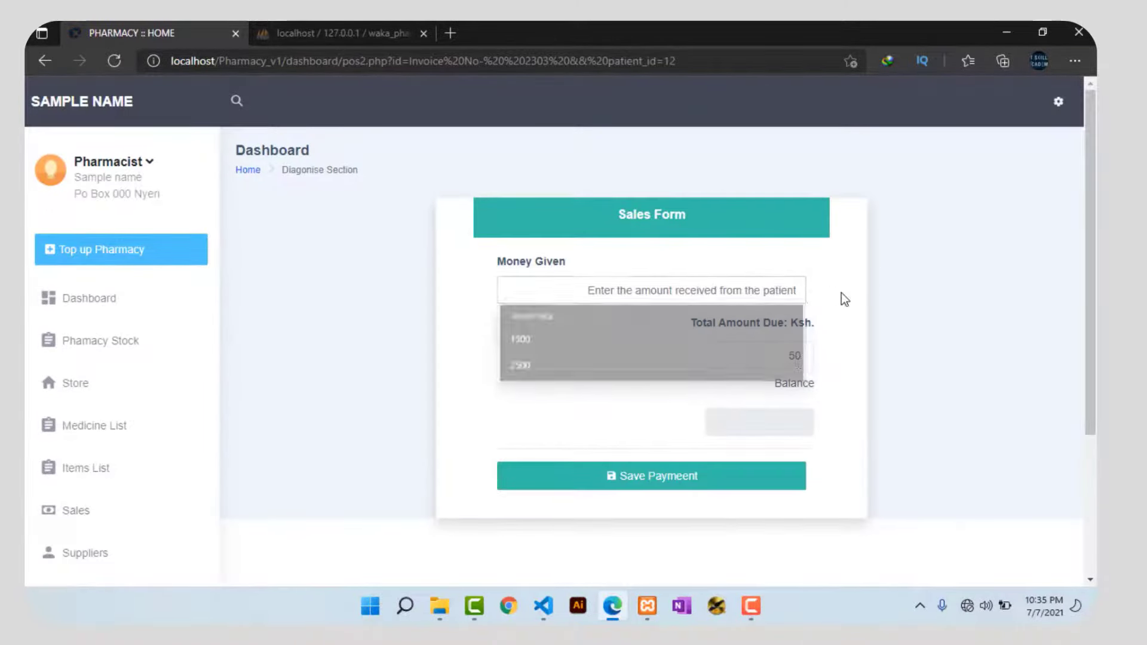
double_click(798, 357)
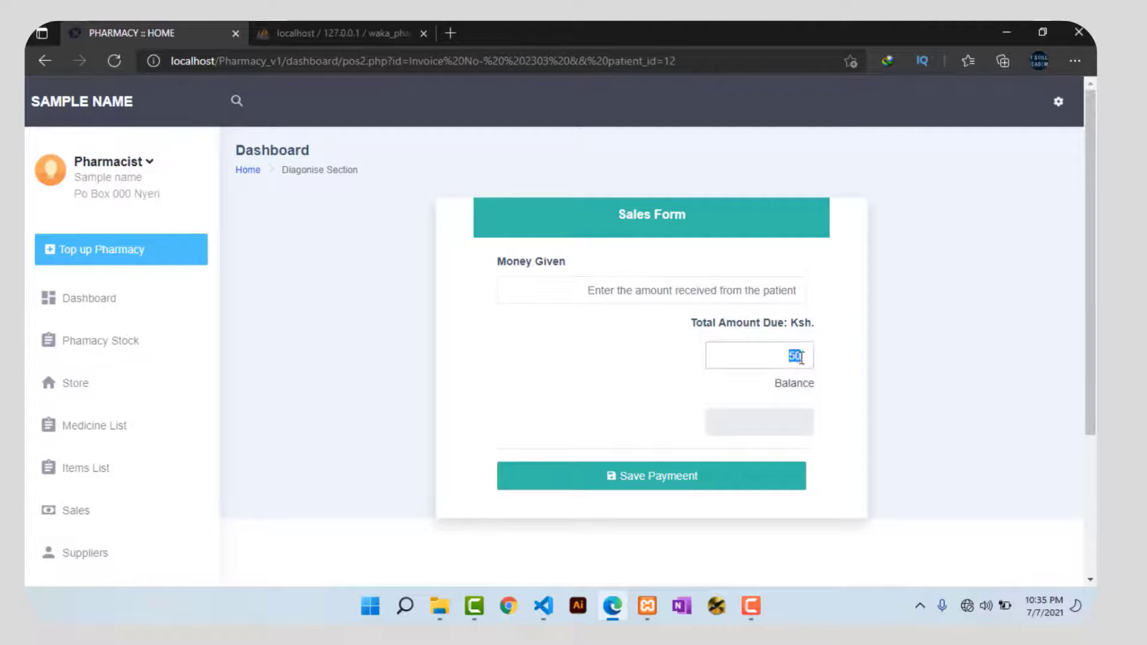
left_click(709, 292)
type("100")
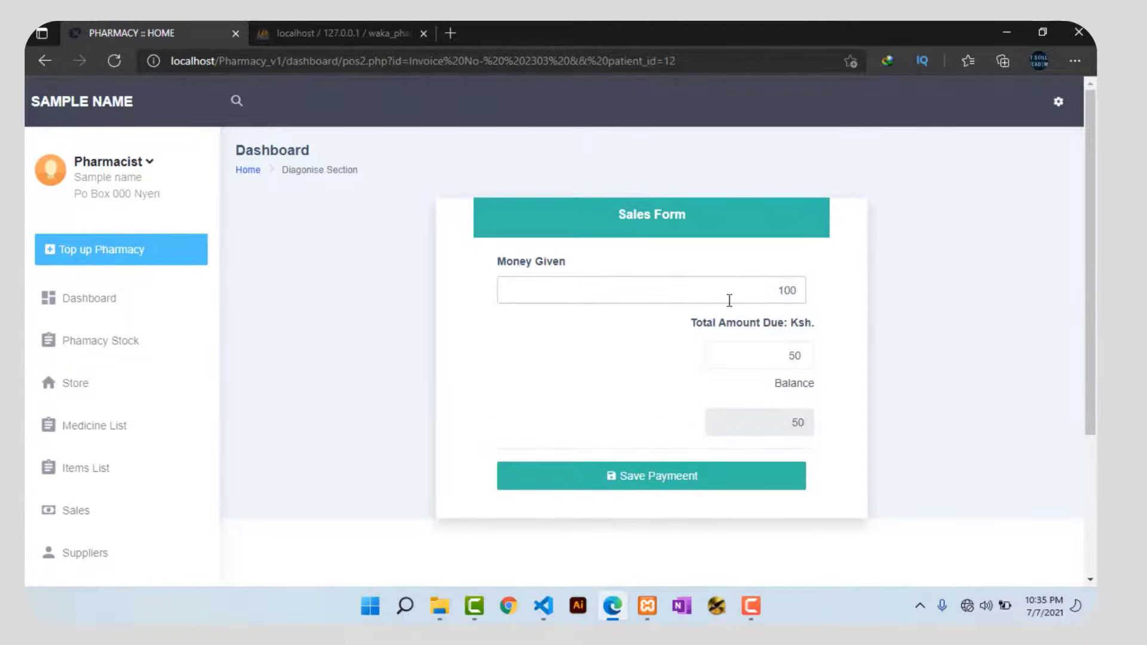
double_click(803, 424)
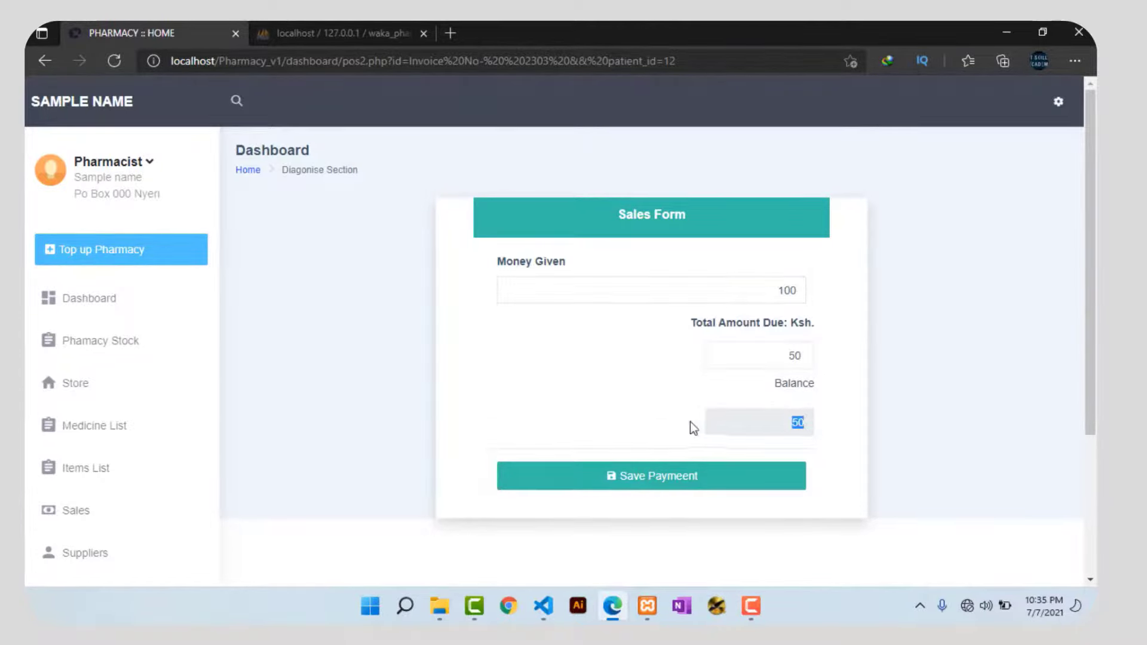
left_click(642, 480)
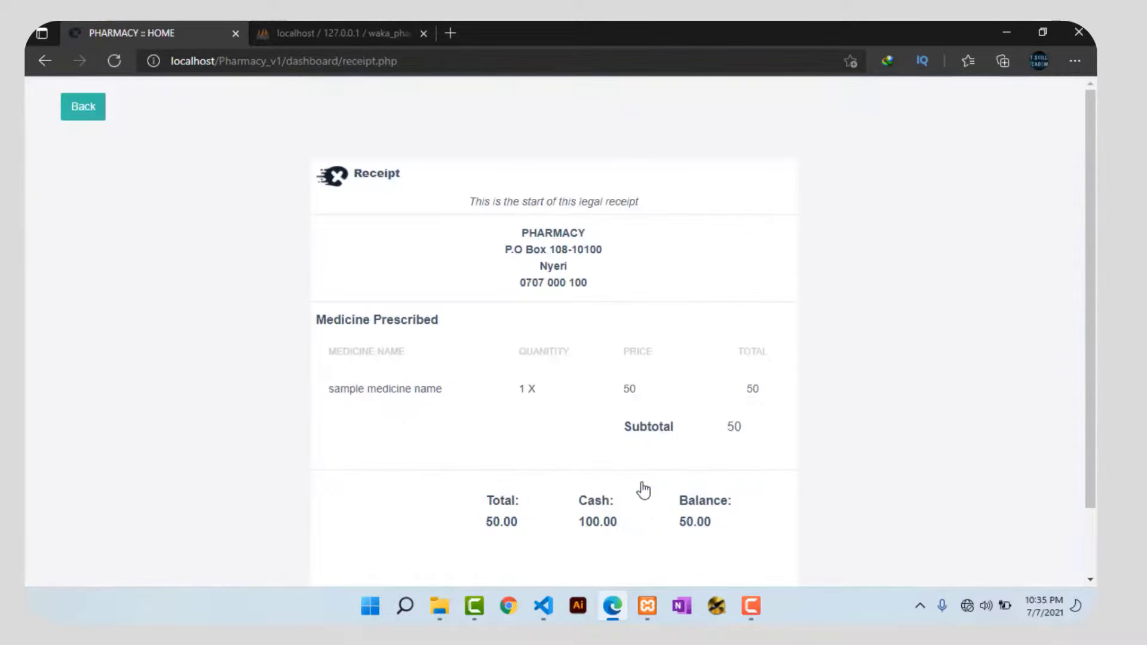
Review the payment receipt and check its print preview
scroll(533, 286, "down", 2)
scroll(533, 289, "up", 2)
scroll(533, 287, "down", 2)
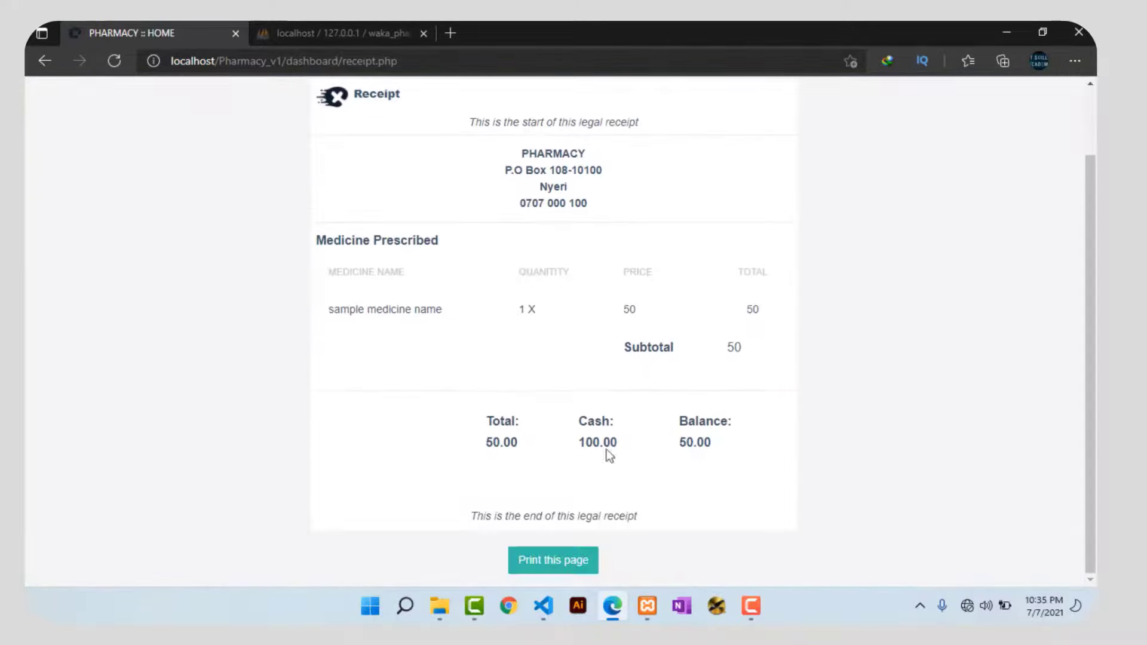
left_click(558, 567)
scroll(676, 344, "down", 3)
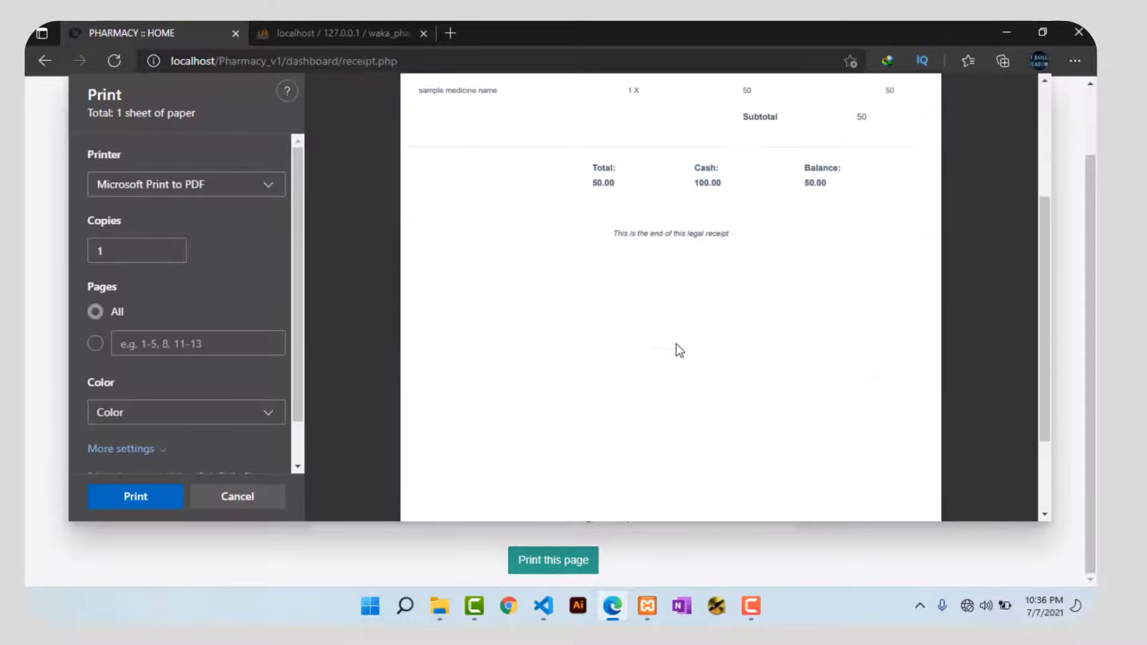
scroll(676, 344, "up", 3)
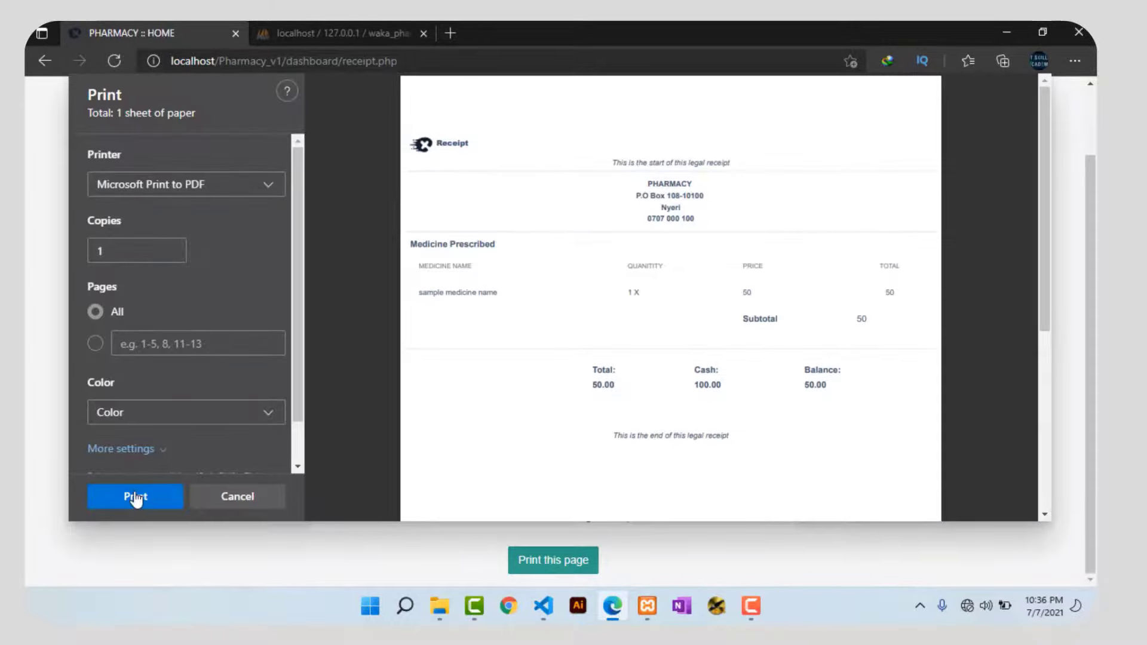
left_click(175, 481)
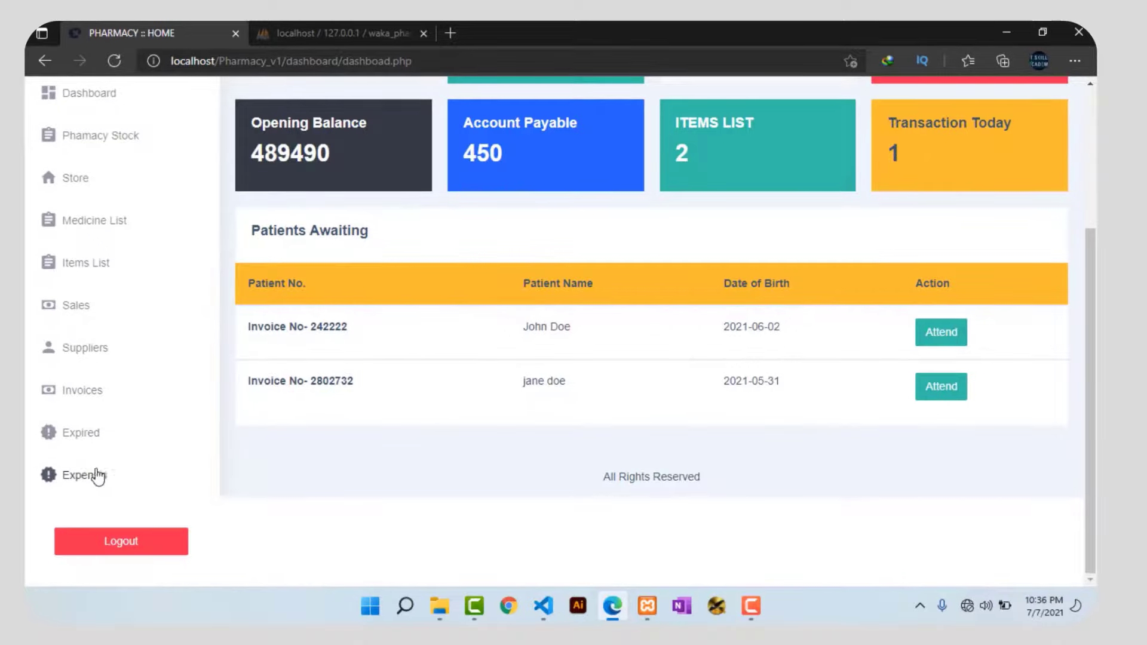
Open the list of expired medicines and examine the Panadol entry's details and status
left_click(79, 437)
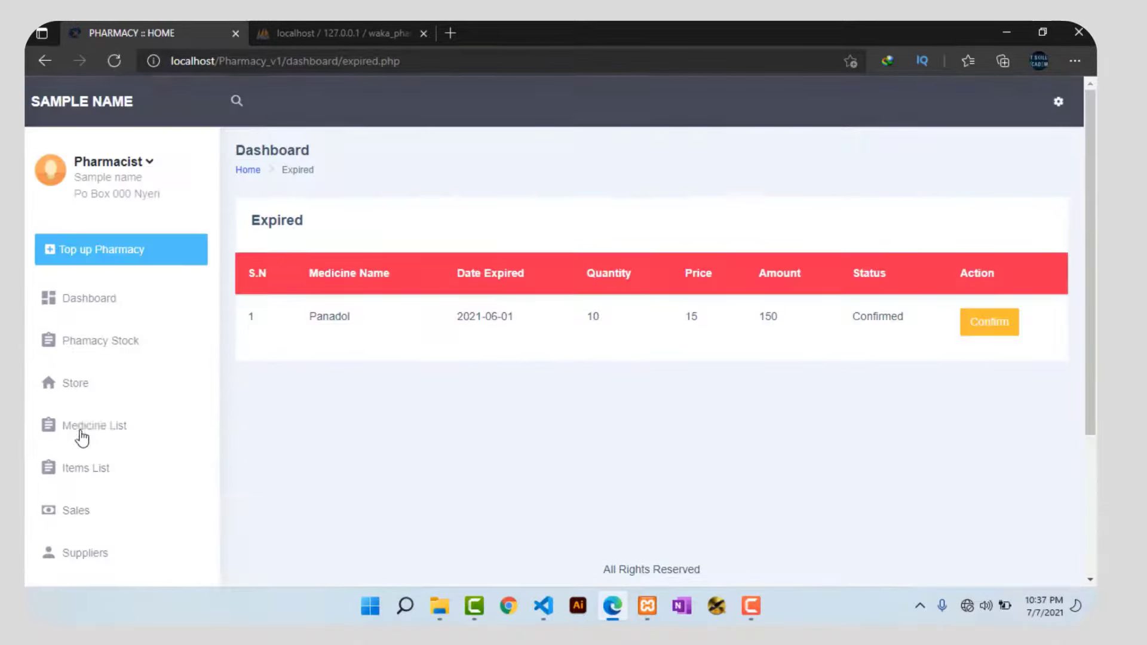
left_click_drag(308, 317, 906, 321)
left_click(873, 332)
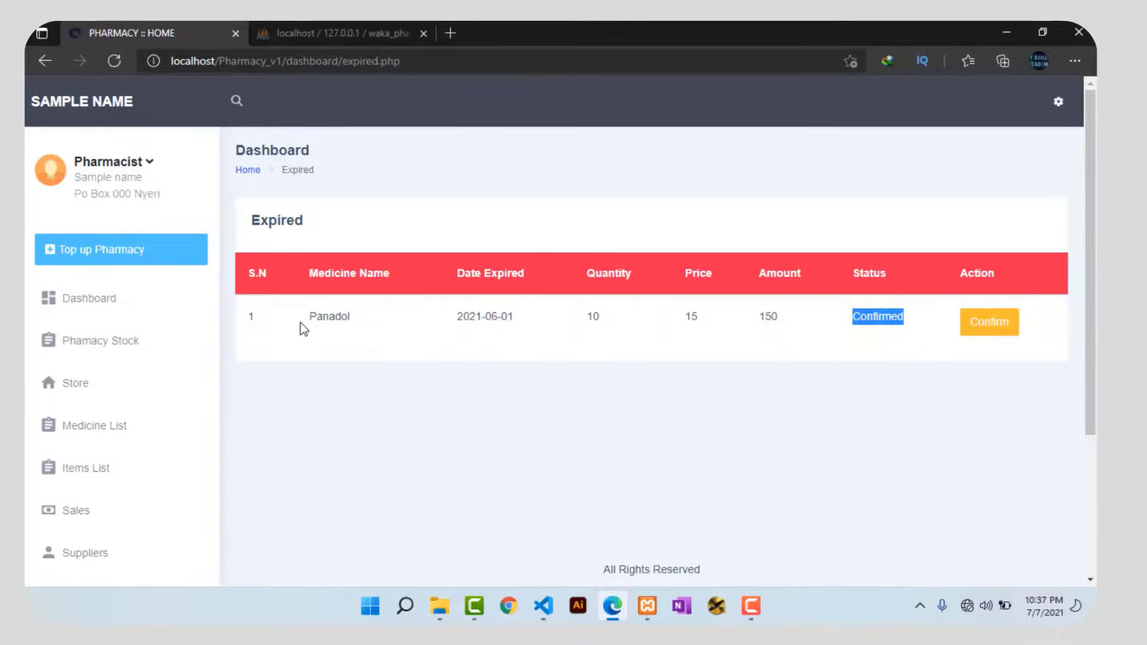
left_click_drag(311, 321, 921, 315)
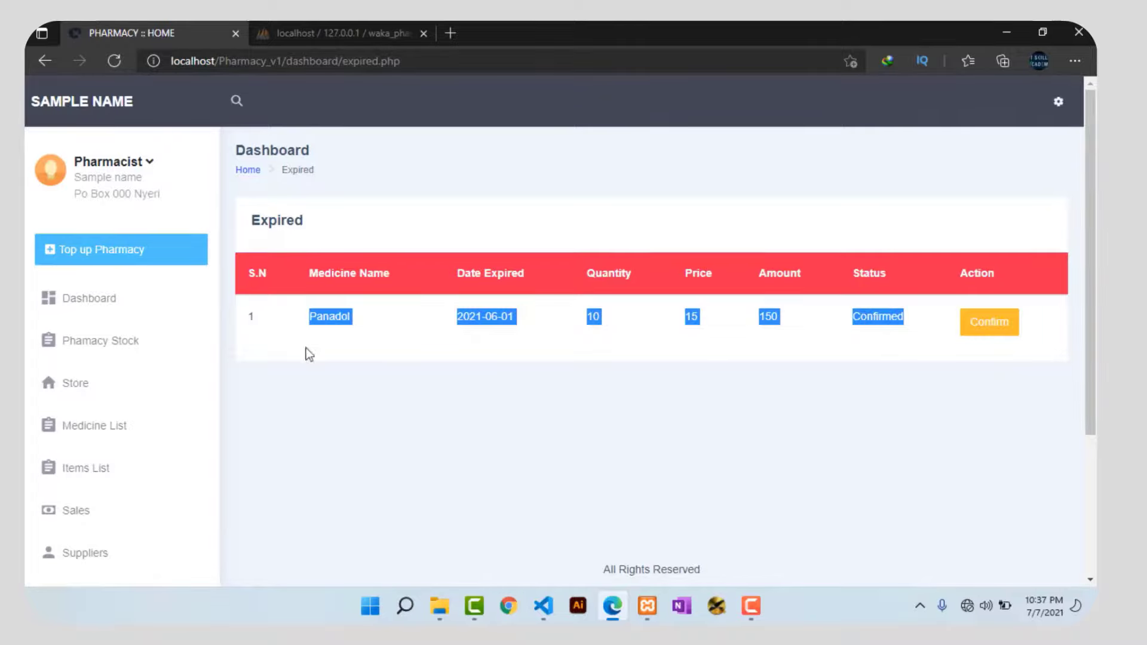
left_click(804, 326)
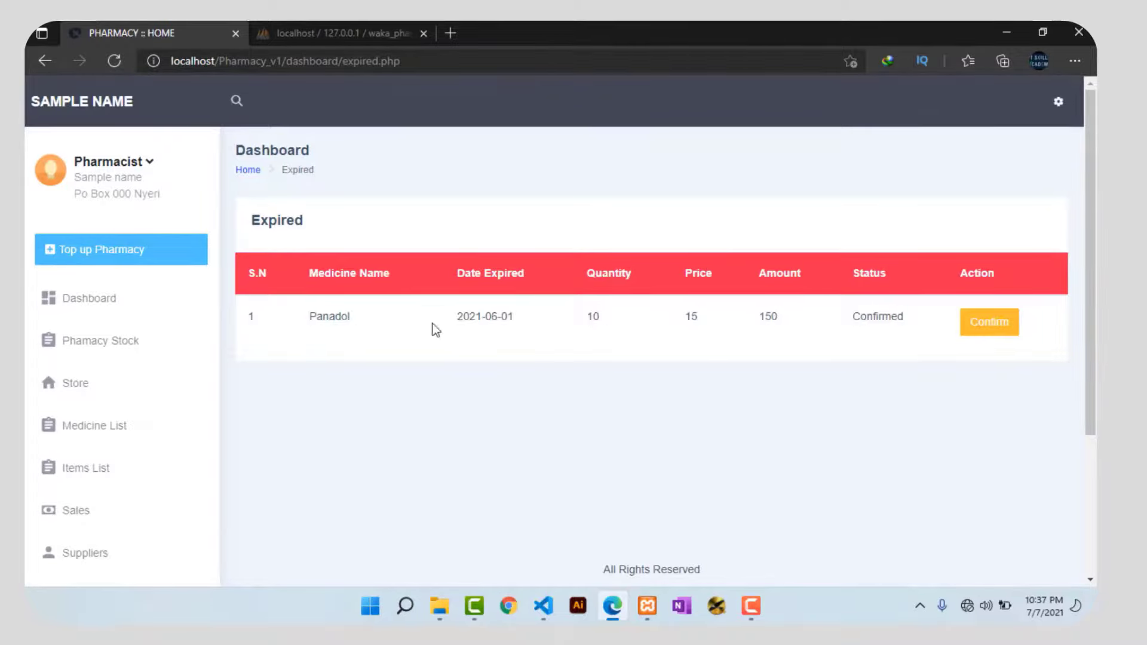
Open the confirmation form for the expired Panadol and inspect its expired quantity and expiry date fields
left_click(970, 332)
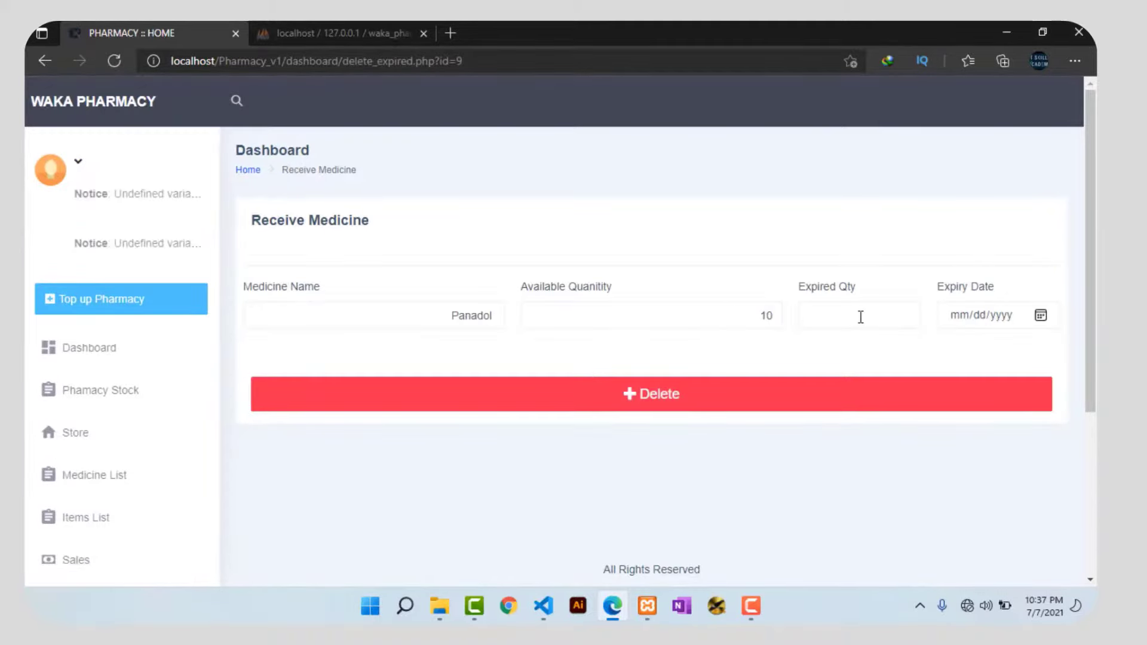
left_click(859, 317)
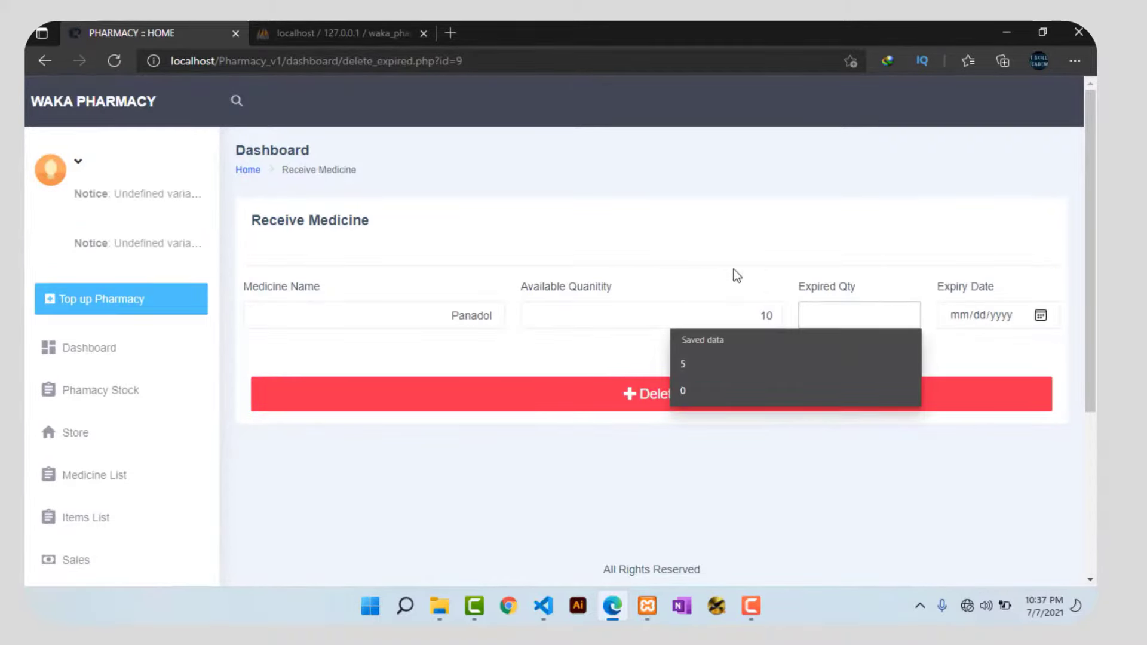
left_click(991, 282)
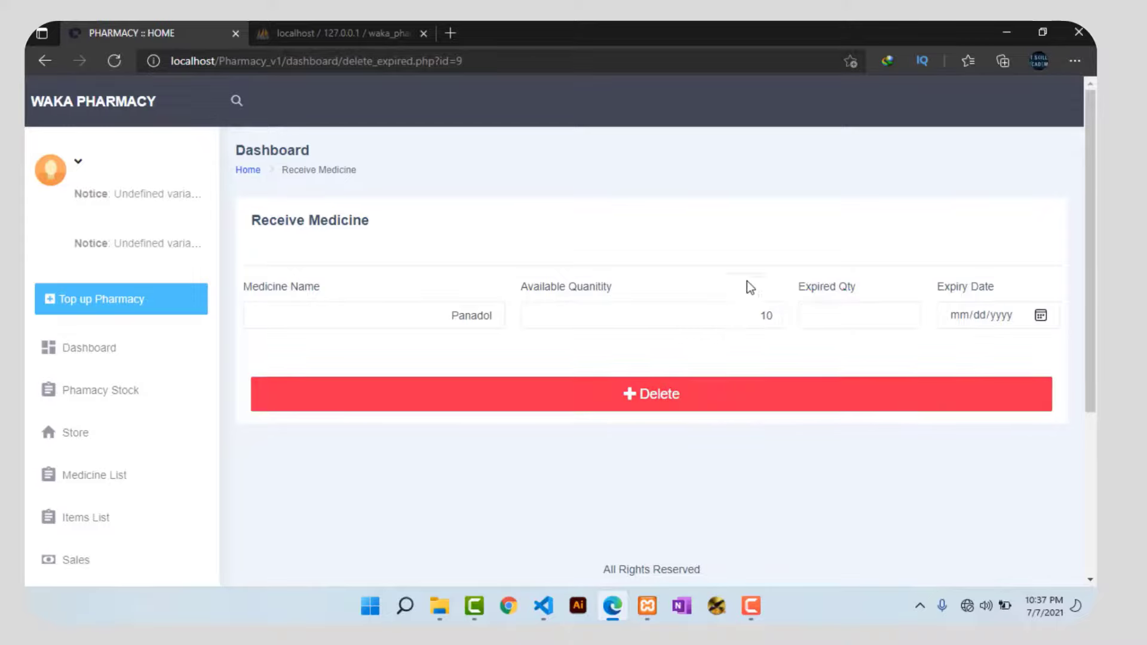
Open the expenses page and examine the expired and damaged medicine lists with their totals
scroll(517, 342, "down", 3)
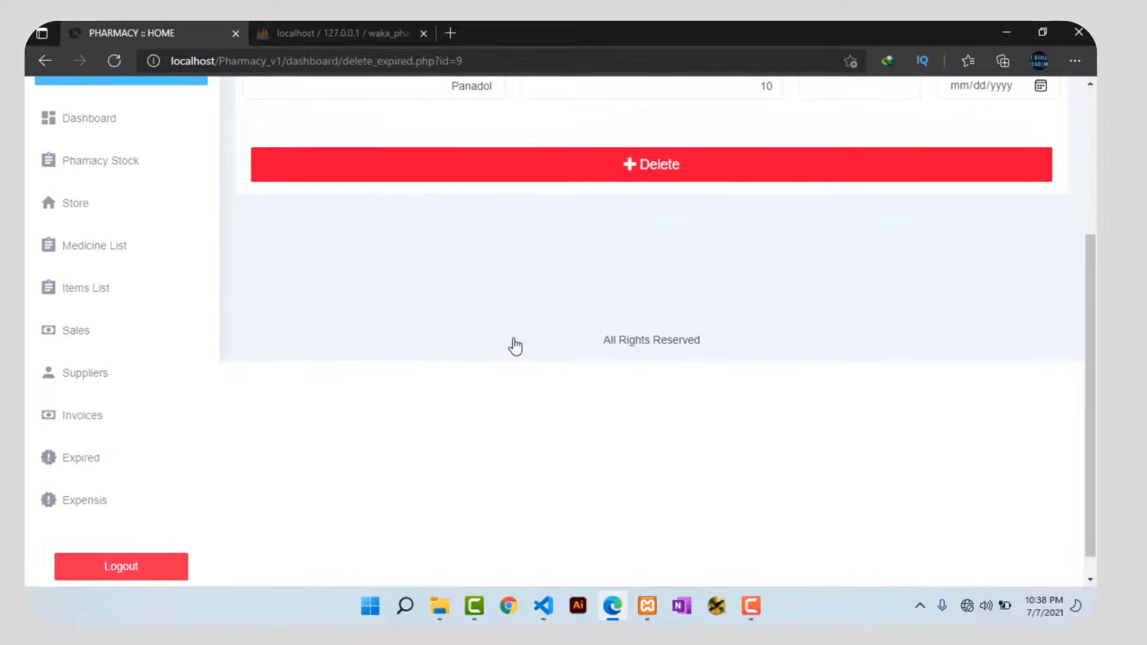
left_click(84, 502)
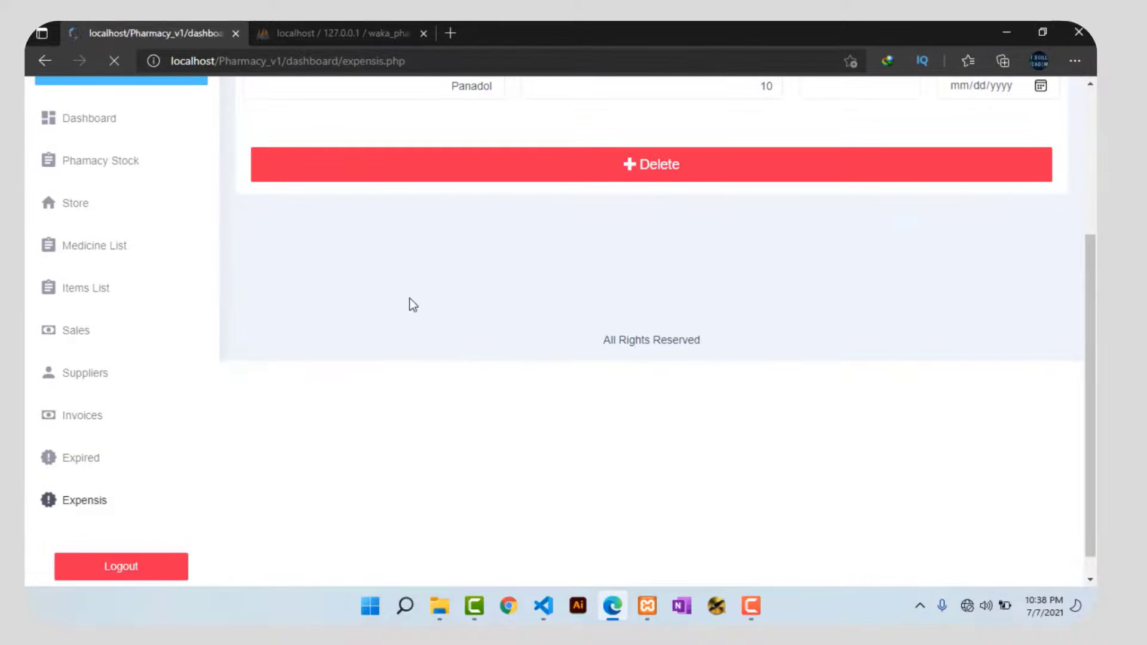
scroll(449, 329, "down", 6)
scroll(461, 291, "up", 2)
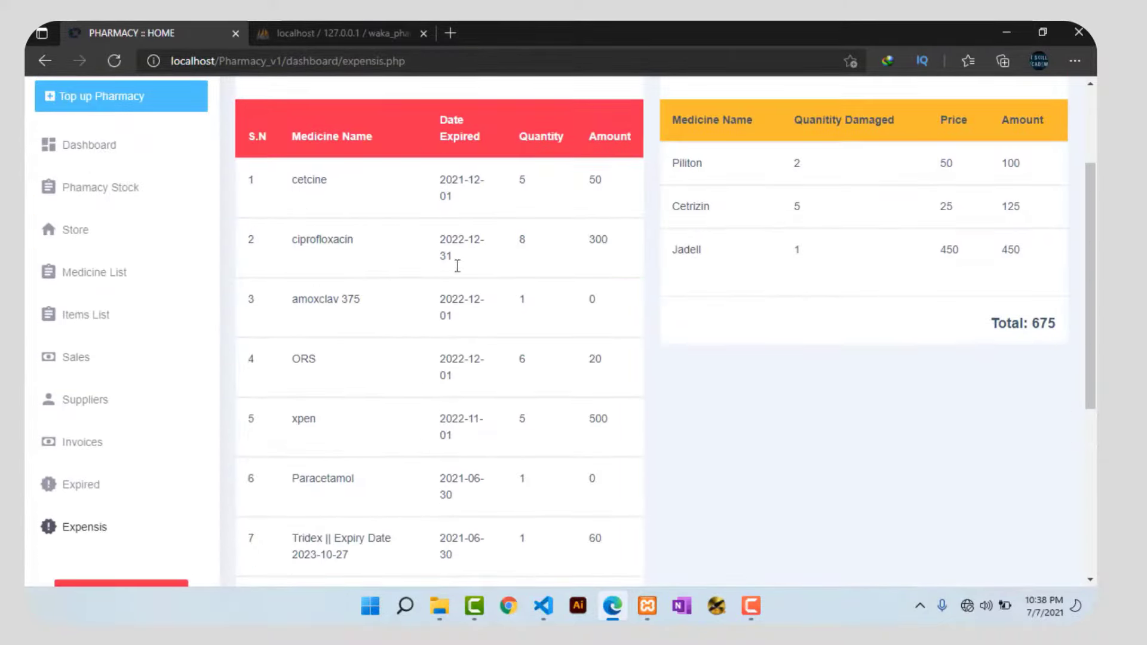
scroll(461, 290, "down", 4)
scroll(461, 290, "up", 4)
scroll(540, 425, "down", 4)
scroll(540, 425, "down", 2)
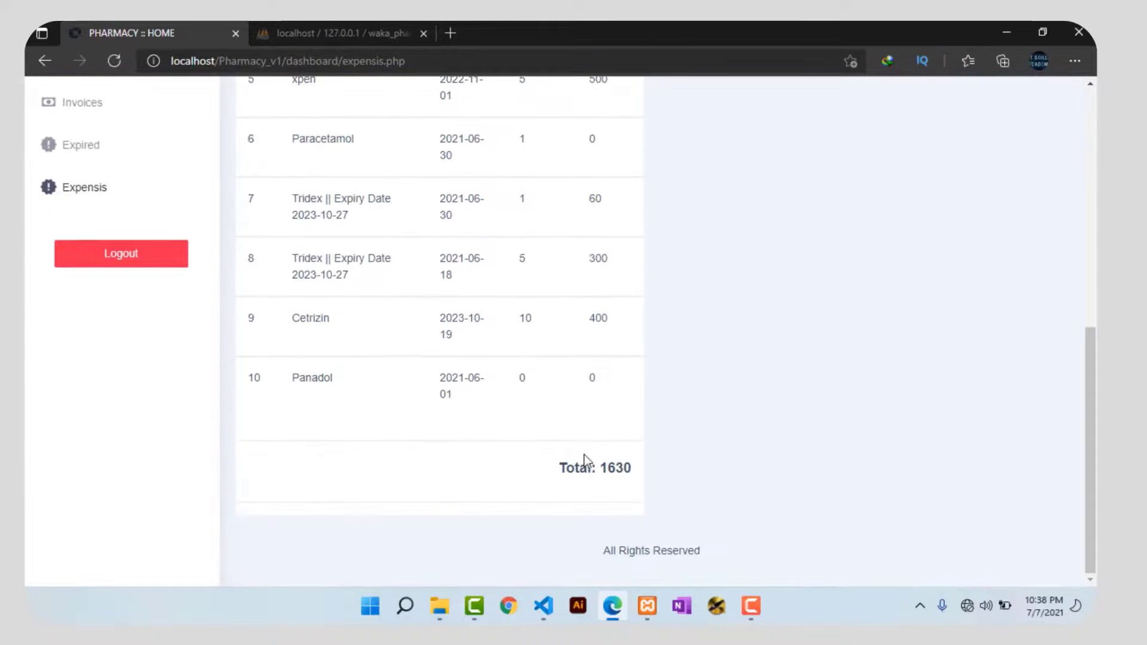
left_click_drag(601, 464, 650, 474)
scroll(613, 457, "up", 7)
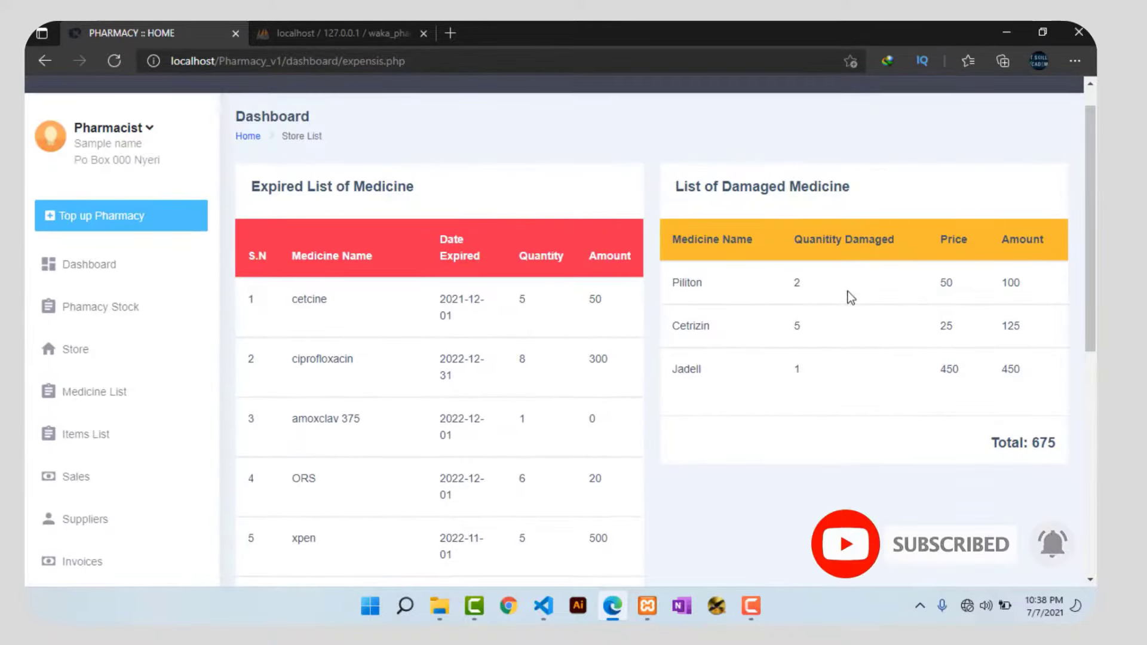
left_click_drag(1030, 448, 1056, 445)
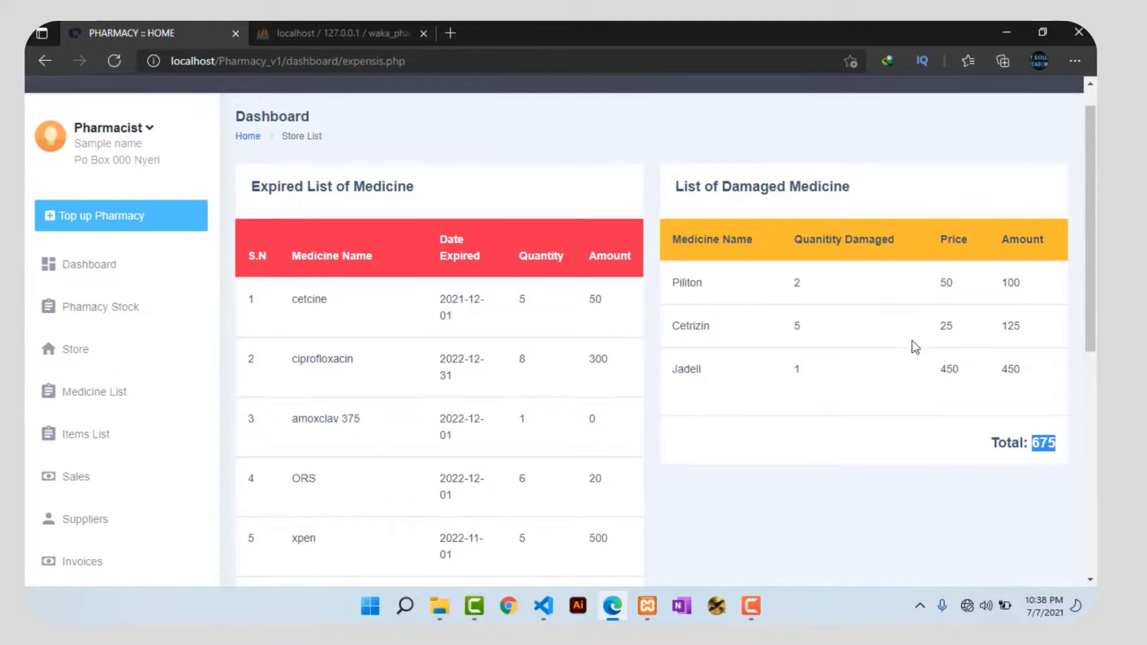
Record 1 damaged unit of "sample medicine name" from the pharmacy stock list and update its stock
left_click(84, 306)
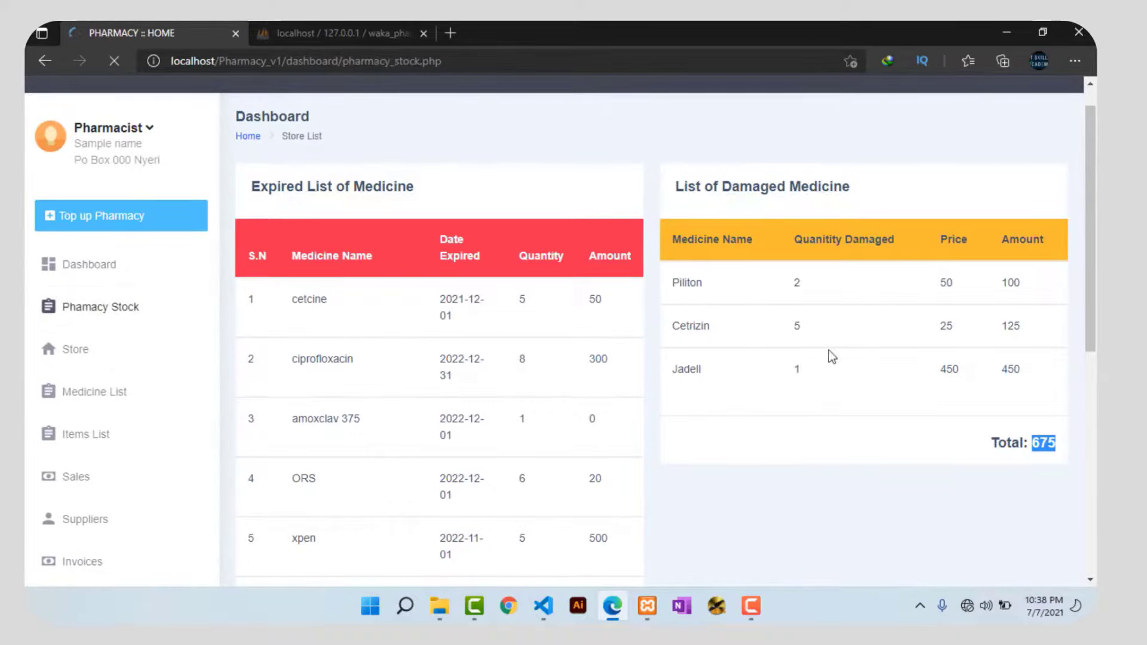
scroll(830, 357, "down", 3)
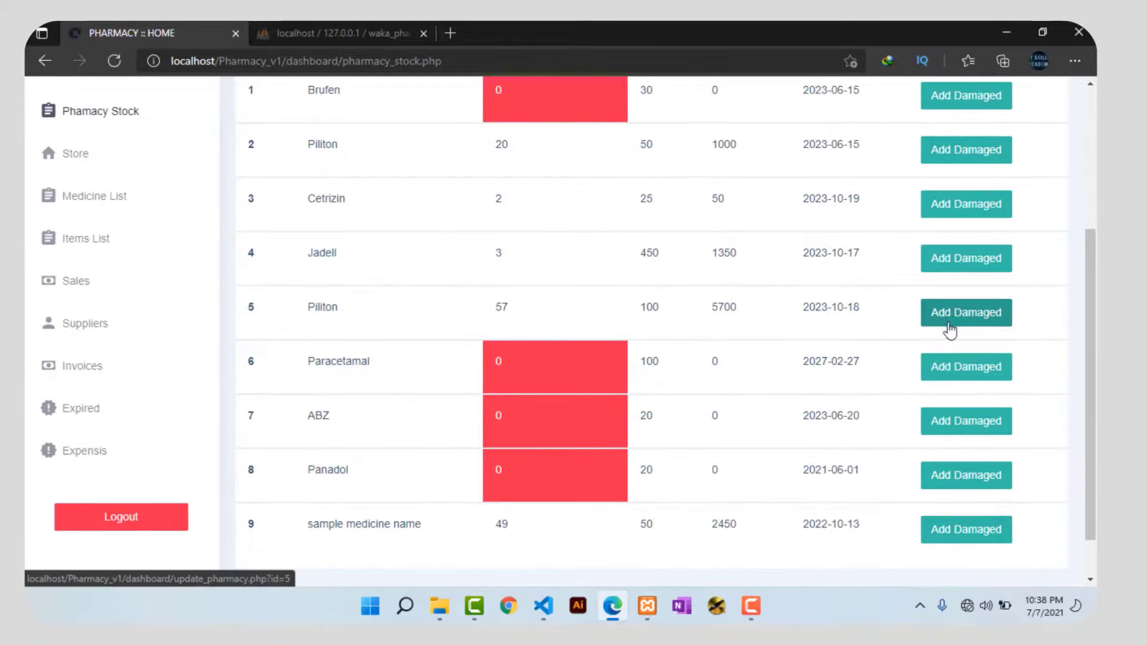
left_click(959, 532)
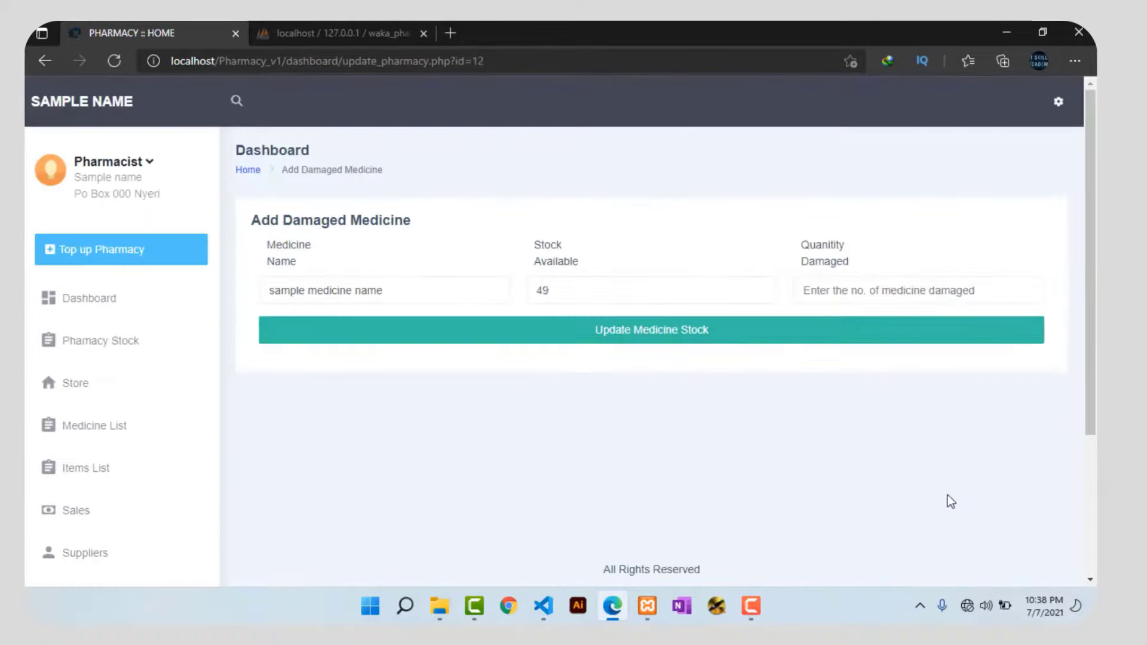
left_click(813, 290)
left_click(815, 336)
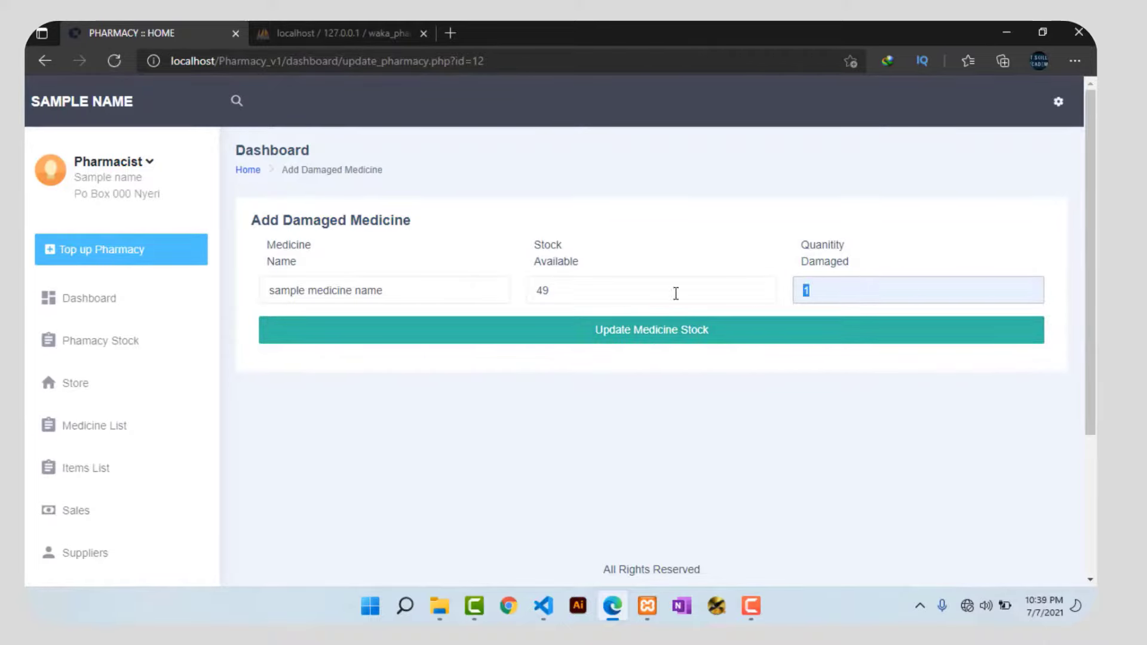
double_click(536, 292)
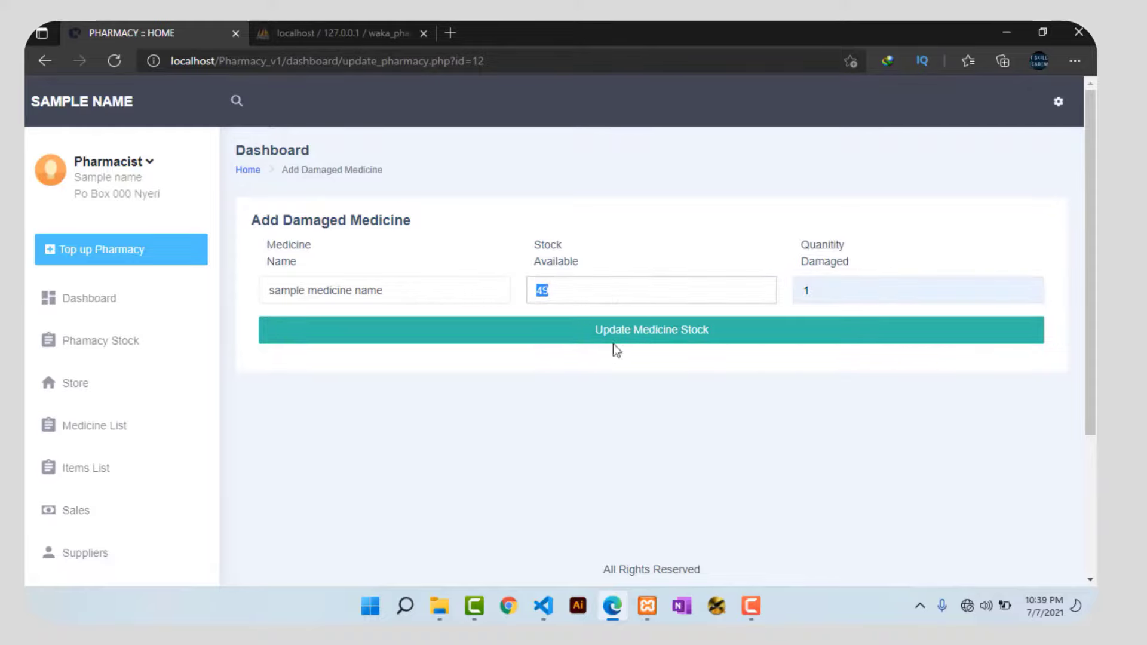
left_click(692, 338)
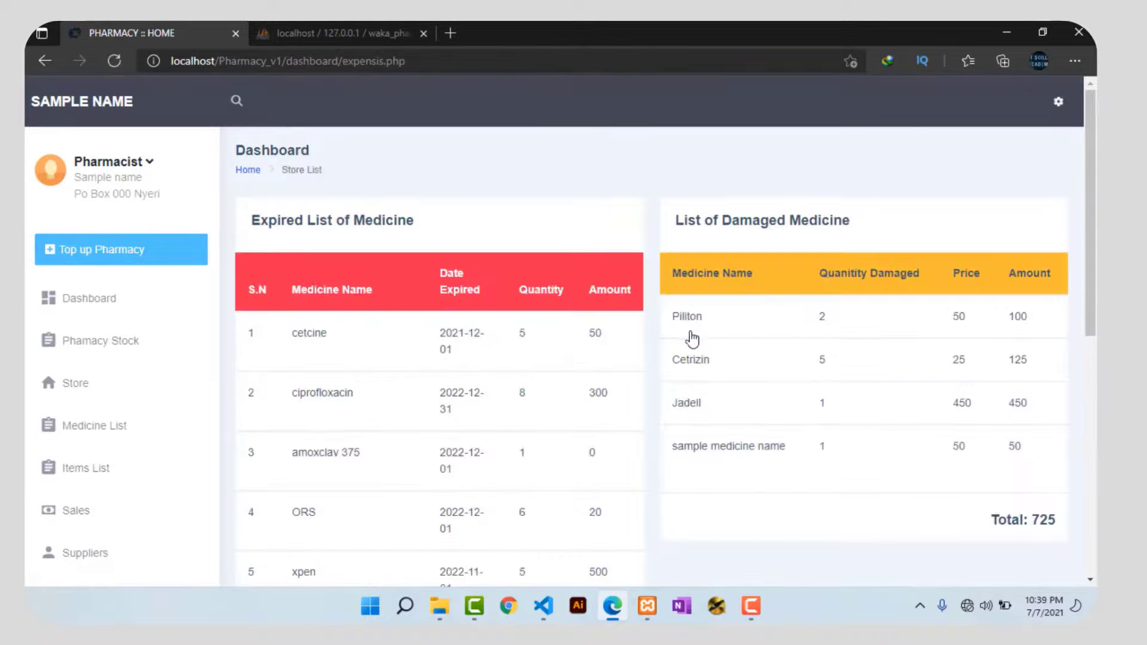
Examine the "sample medicine name" entry and the totals in the damaged and expired medicine lists
scroll(763, 463, "down", 1)
scroll(762, 463, "down", 2)
left_click_drag(673, 292, 795, 297)
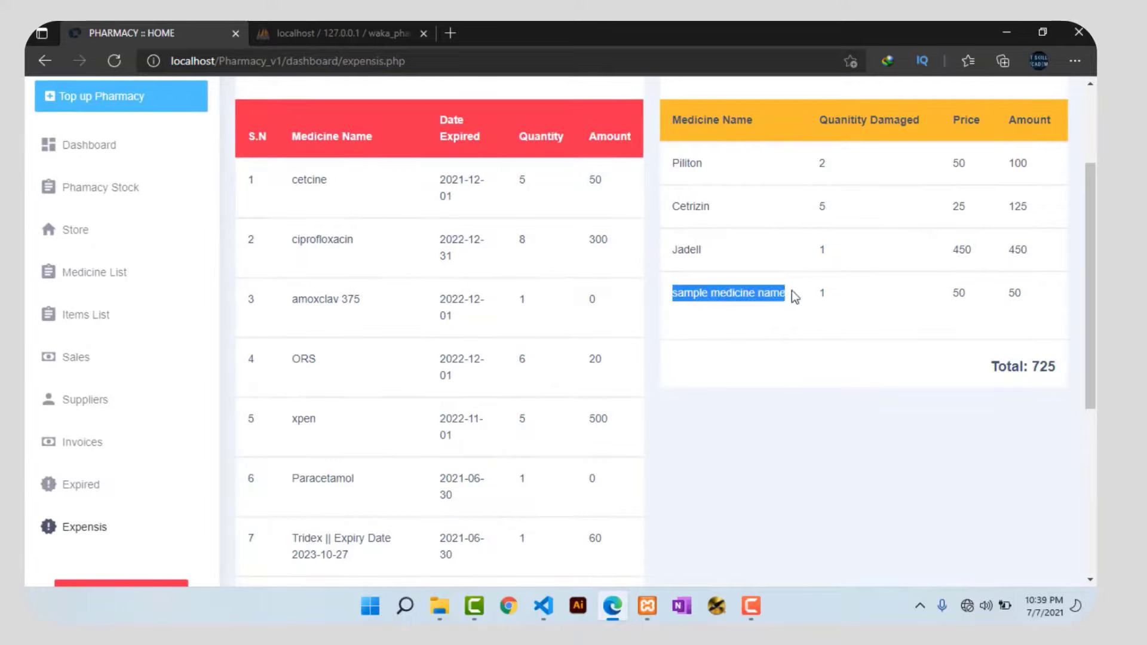
double_click(1010, 300)
double_click(813, 314)
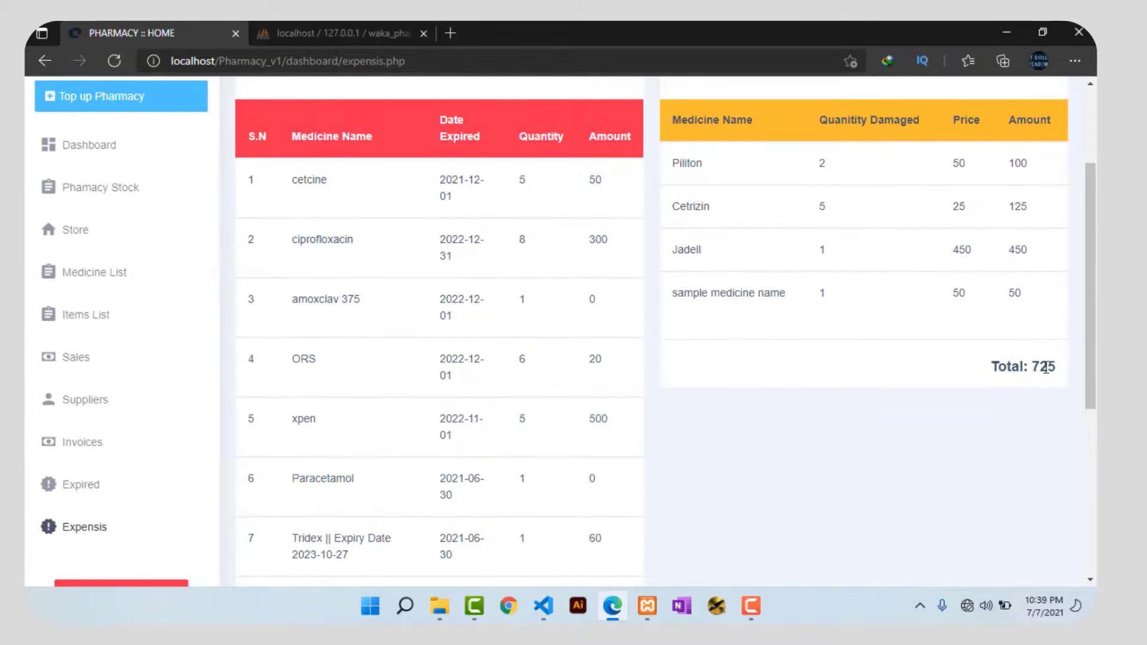
double_click(1046, 366)
scroll(964, 384, "down", 5)
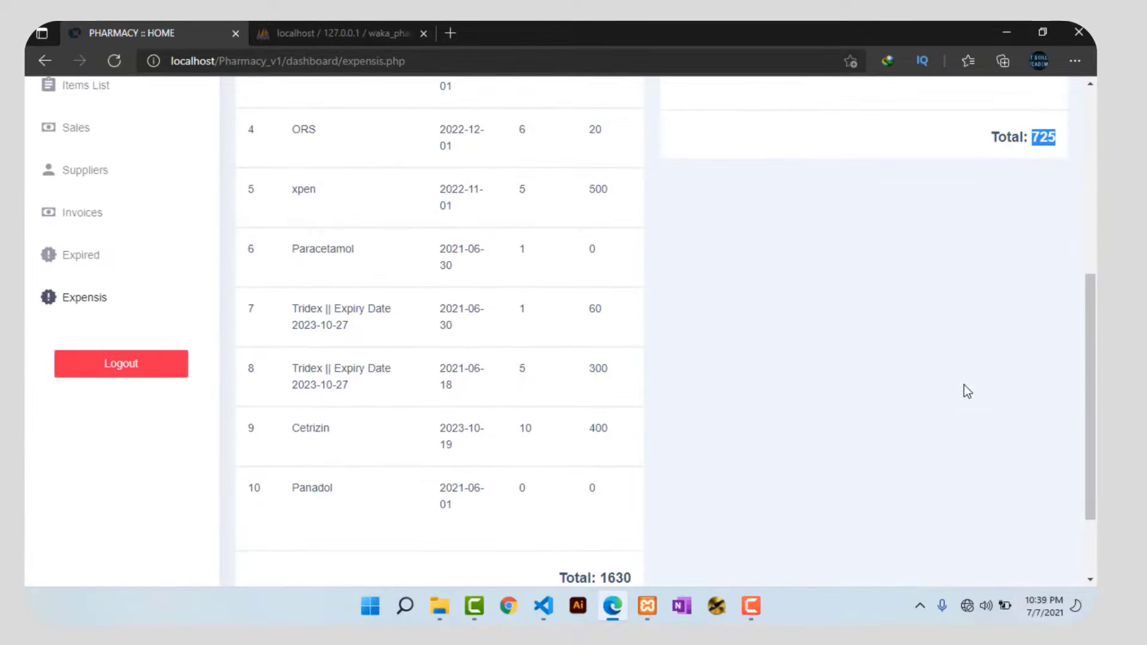
scroll(998, 320, "up", 4)
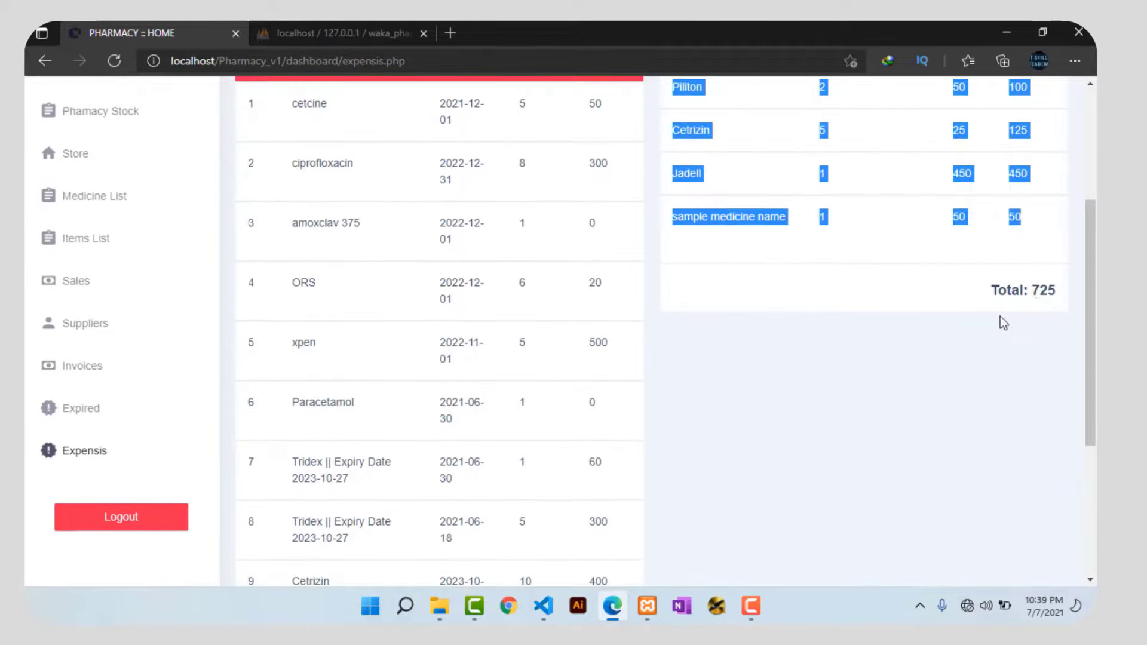
scroll(265, 325, "up", 4)
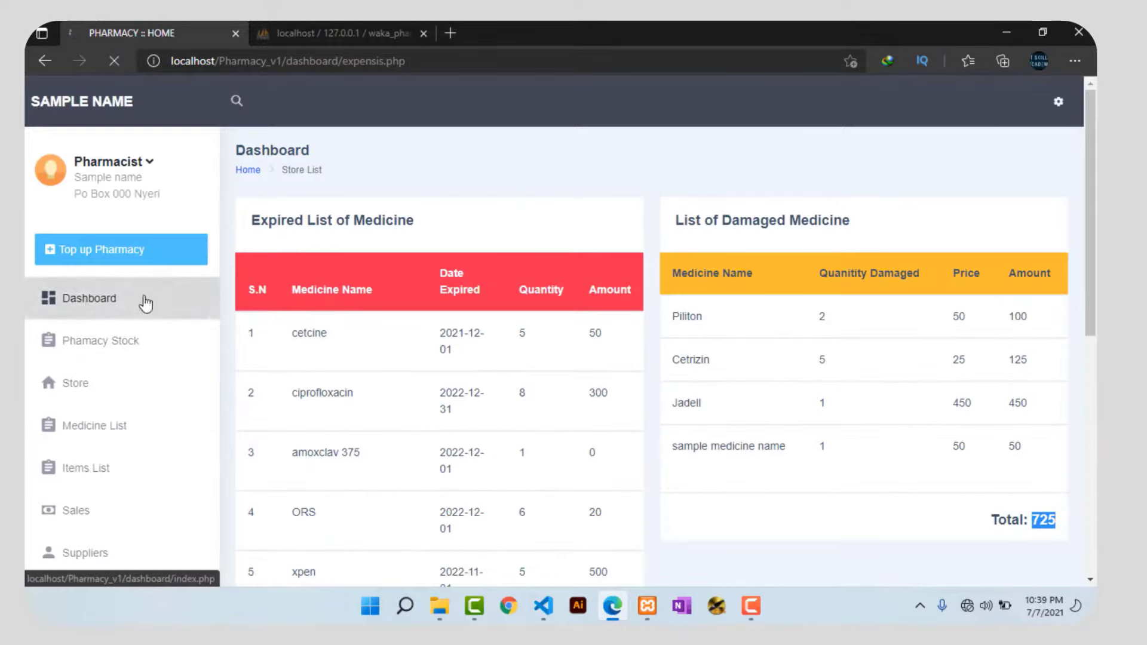
Open the dashboard and examine the opening balance, account payable, awaiting patients, today's transactions, medicine list and medicine sales figures
left_click(84, 298)
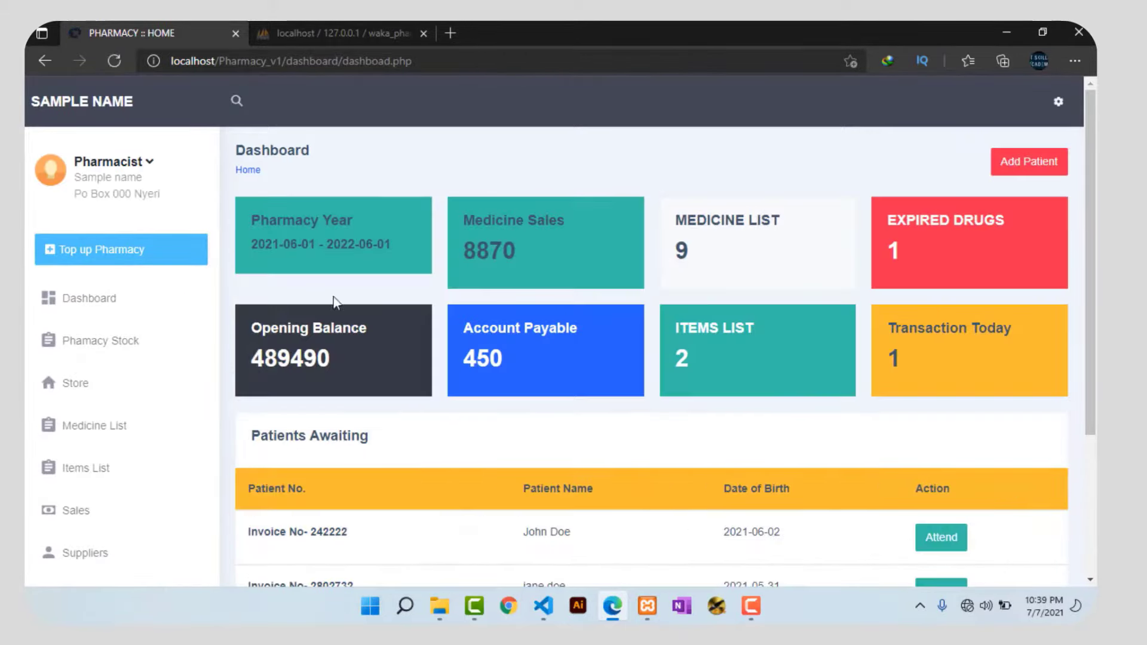
double_click(290, 359)
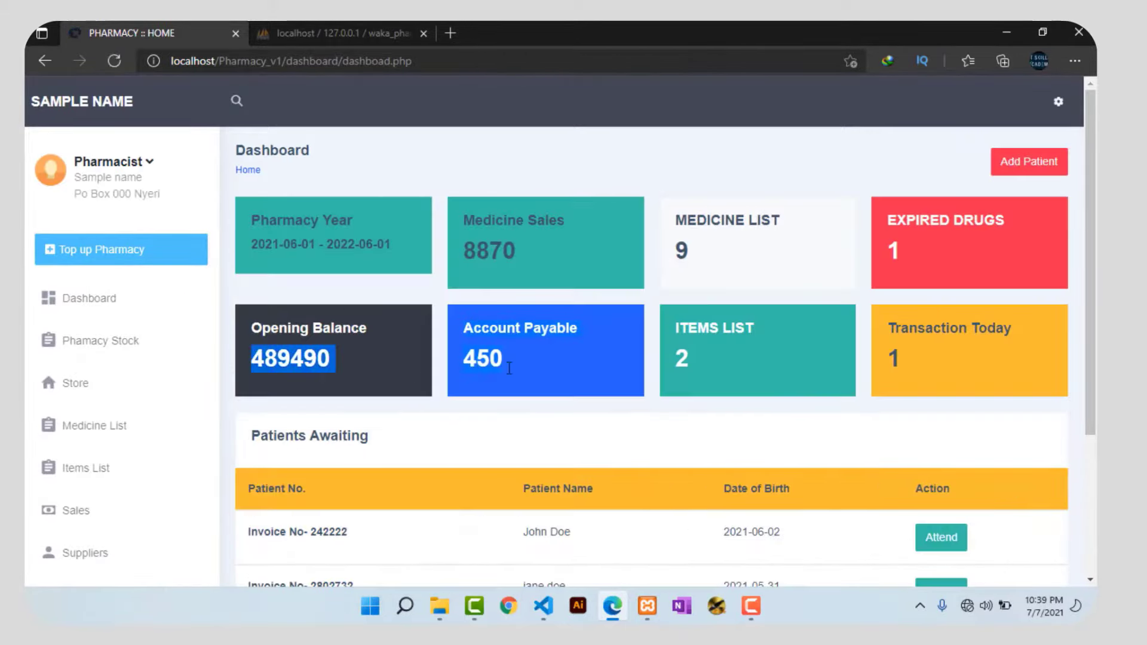
left_click(544, 369)
scroll(544, 369, "down", 4)
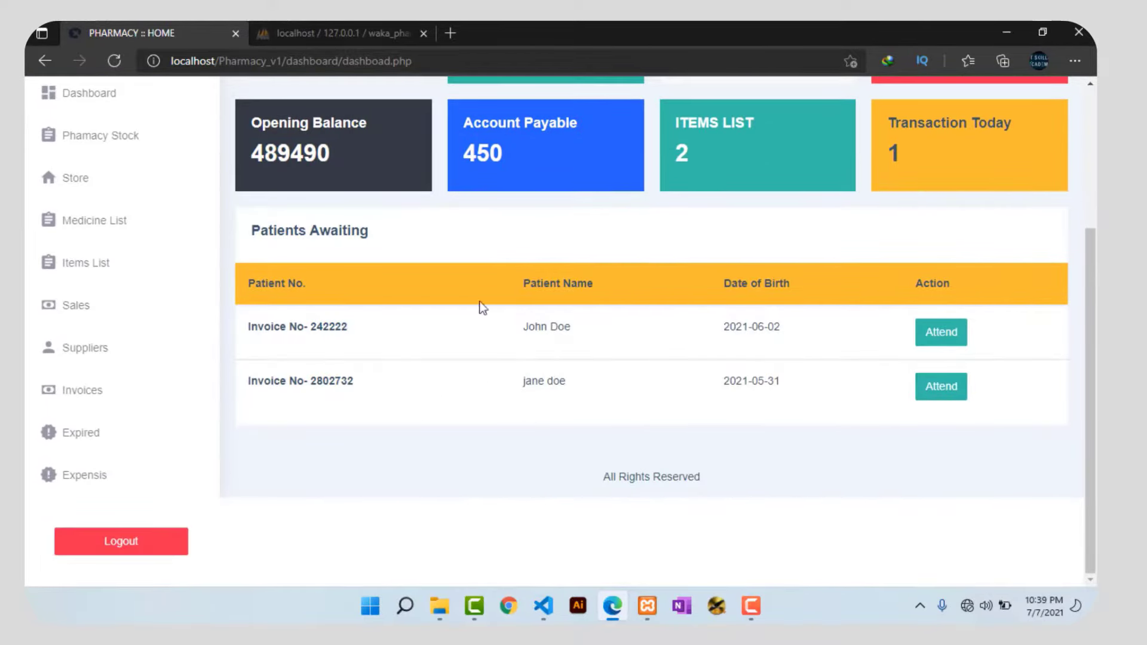
triple_click(288, 229)
scroll(430, 244, "up", 2)
double_click(890, 233)
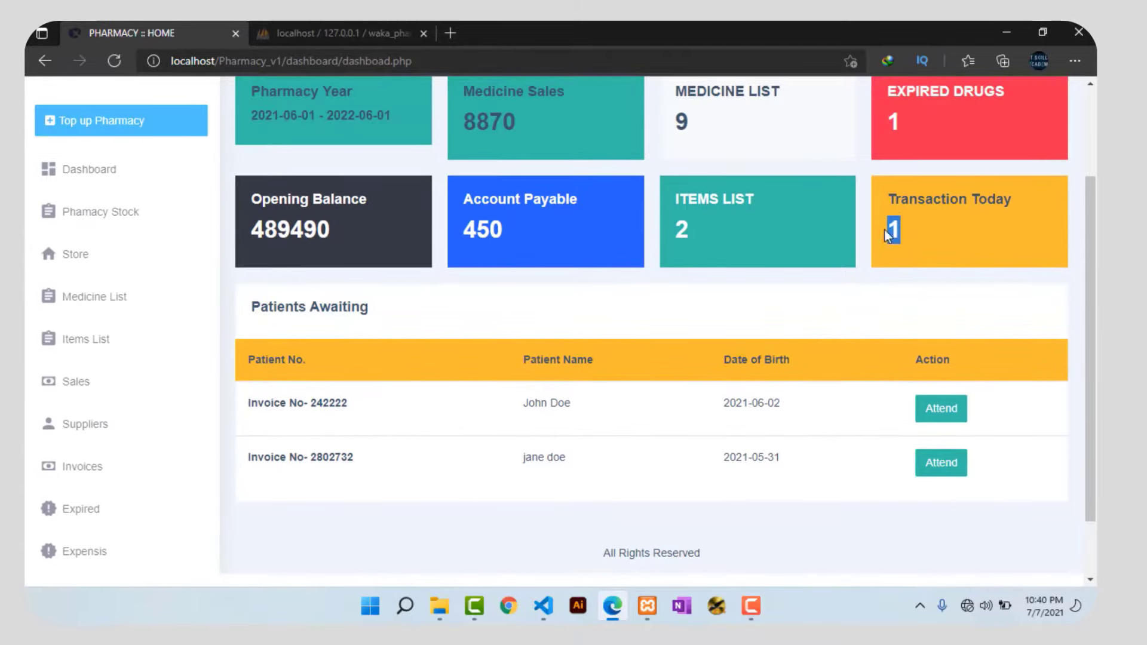
scroll(925, 218, "up", 1)
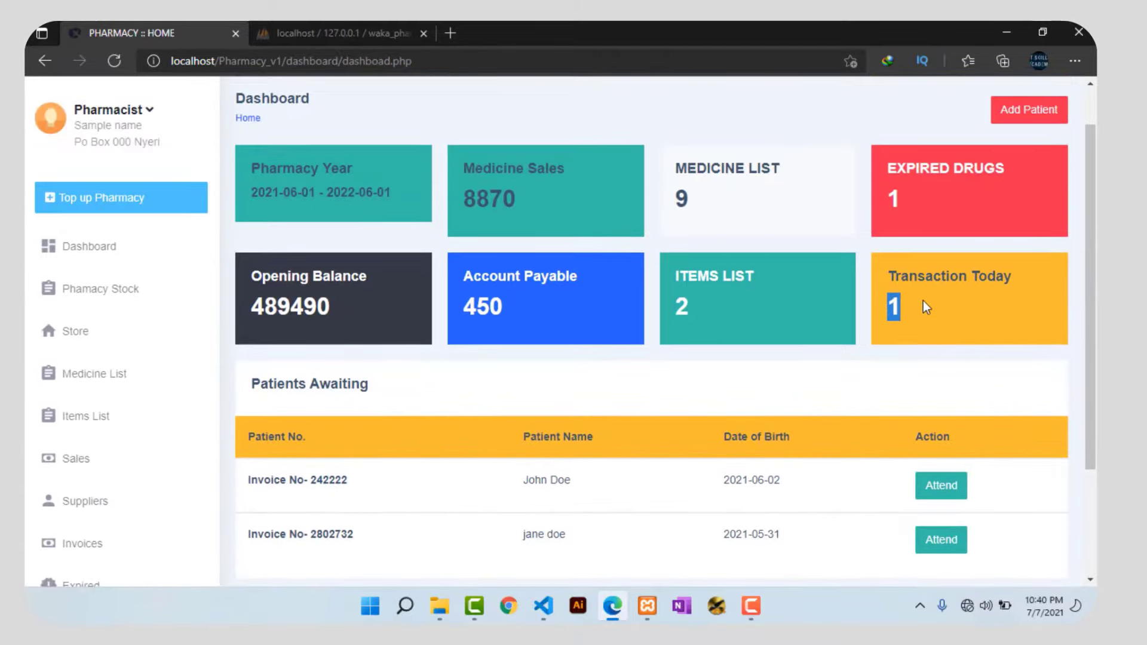
double_click(682, 198)
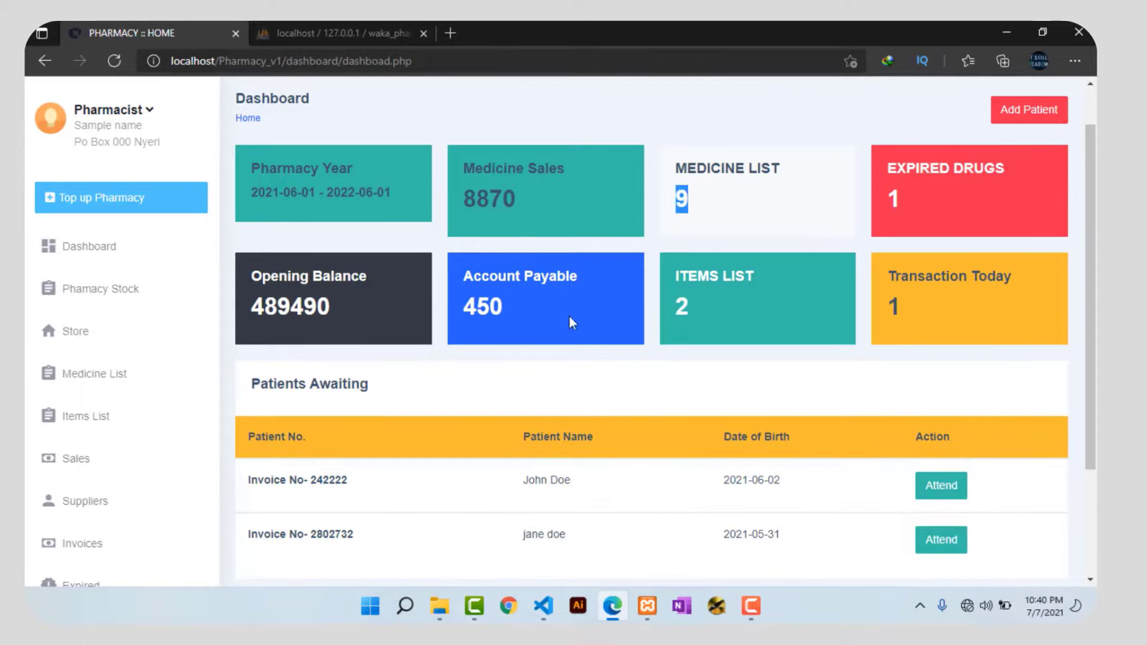
scroll(618, 448, "up", 1)
double_click(467, 251)
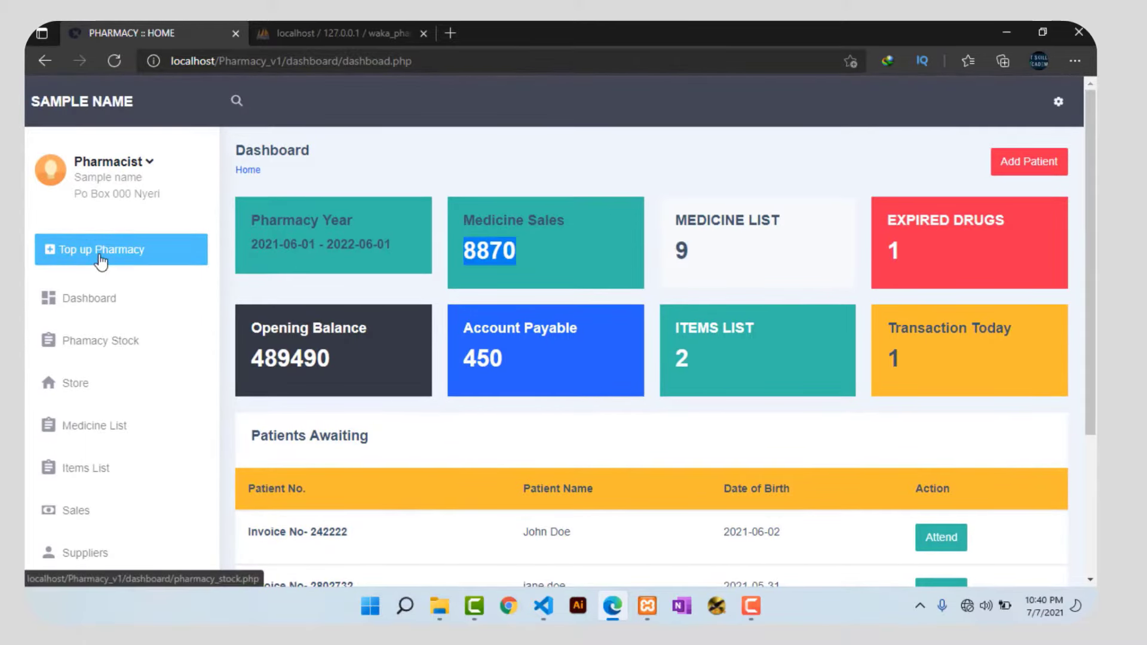
Review the medicines in the pharmacy stock list and open the stock requisition page
scroll(732, 329, "down", 5)
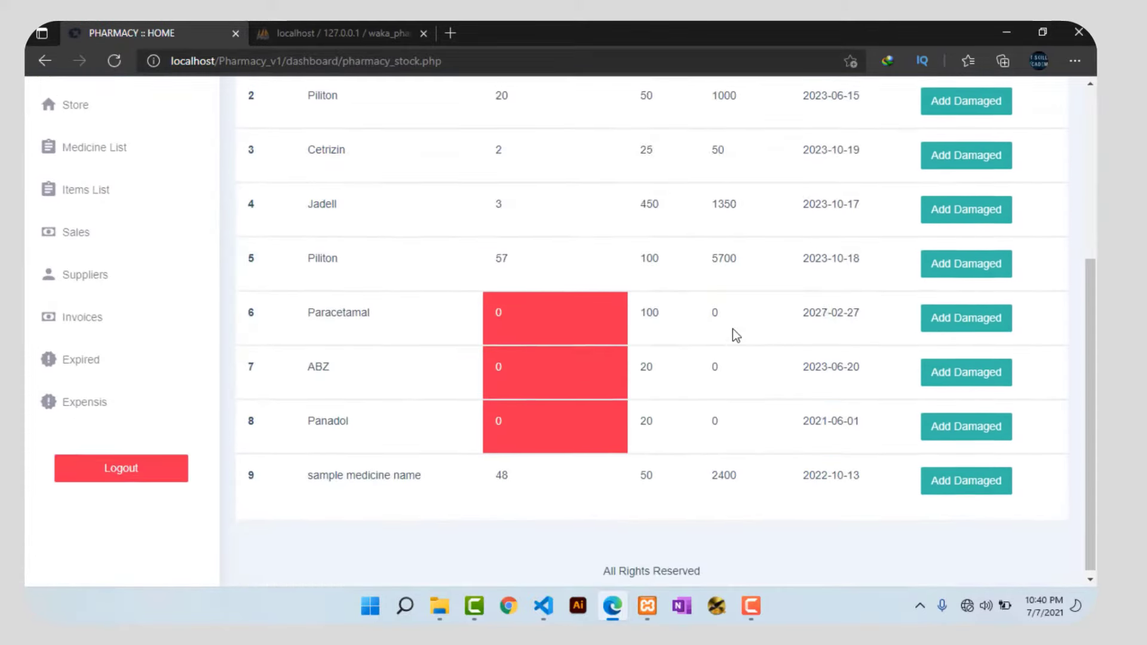
scroll(734, 331, "up", 3)
scroll(732, 328, "down", 1)
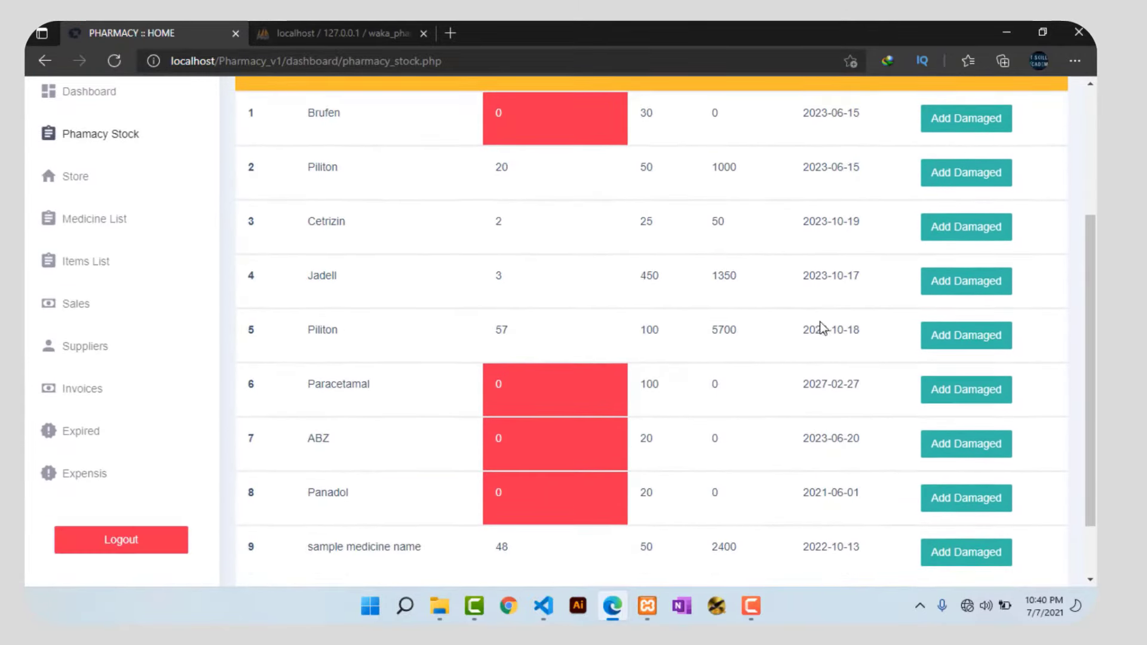
scroll(902, 299, "up", 3)
left_click(1009, 228)
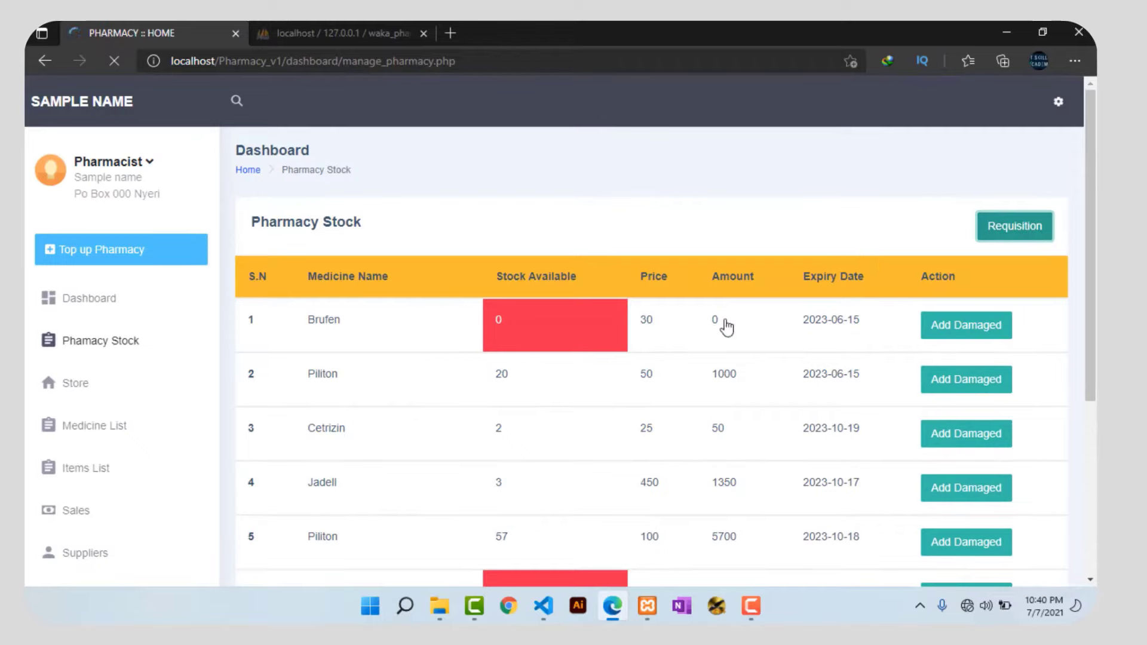
scroll(635, 363, "down", 10)
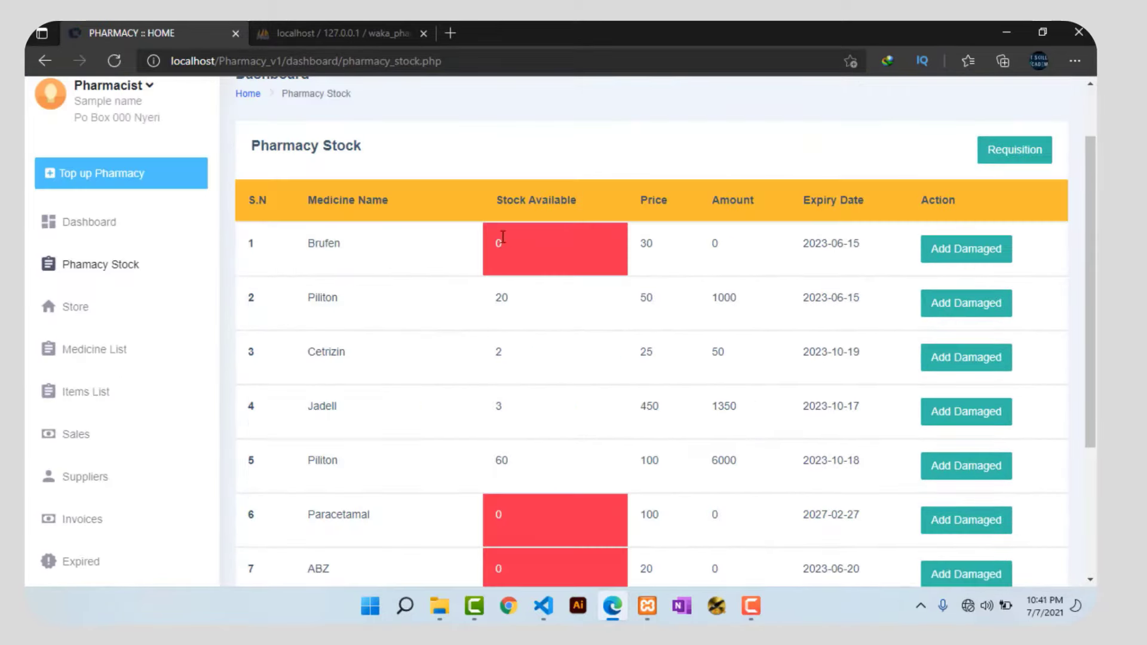
Examine the available quantities in the pharmacy stock list, especially Brufen and the other medicines highlighted in red
left_click_drag(503, 237, 479, 249)
scroll(613, 266, "down", 5)
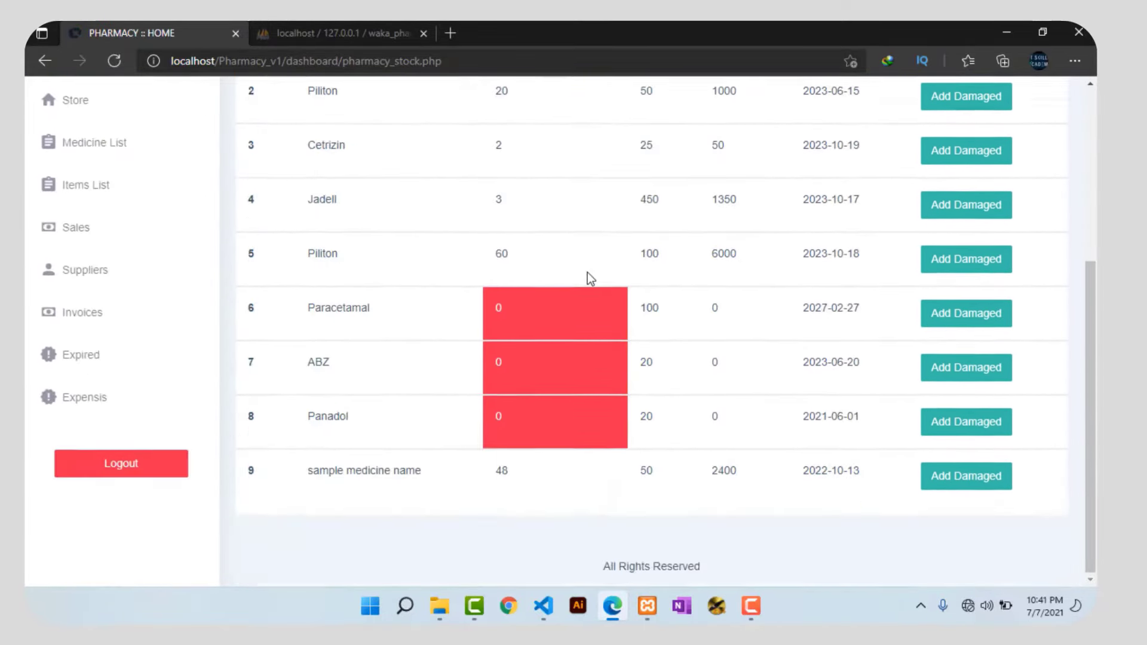
scroll(586, 274, "up", 5)
scroll(504, 275, "up", 1)
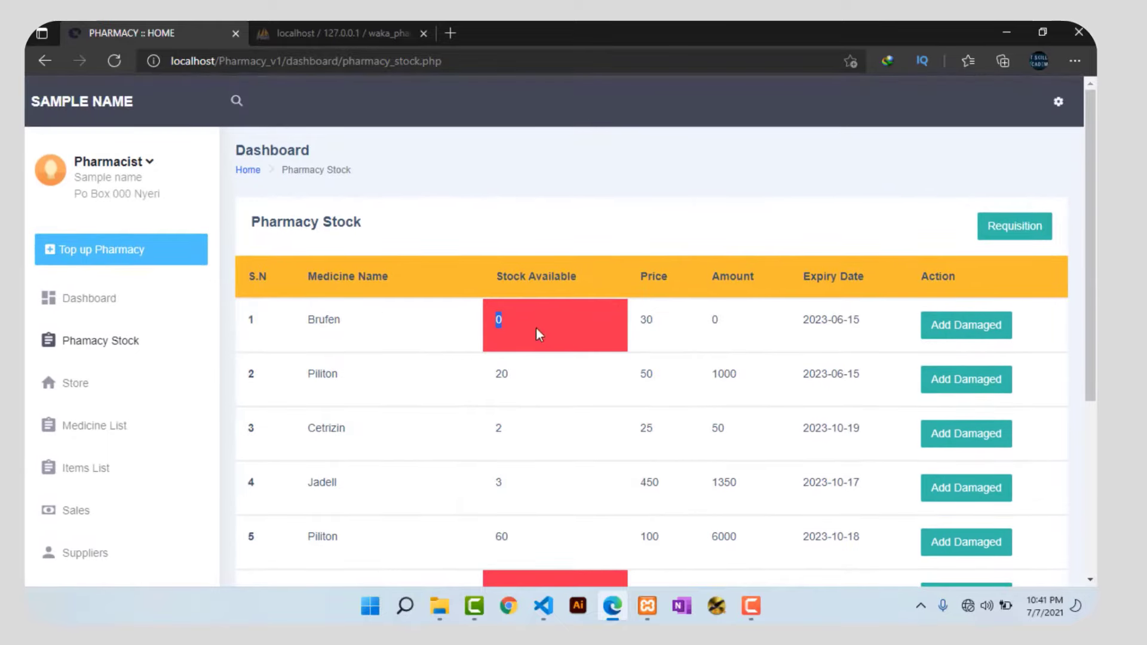
left_click(478, 322)
Return to the dashboard and open the prescription page for the second patient awaiting attention
left_click(45, 306)
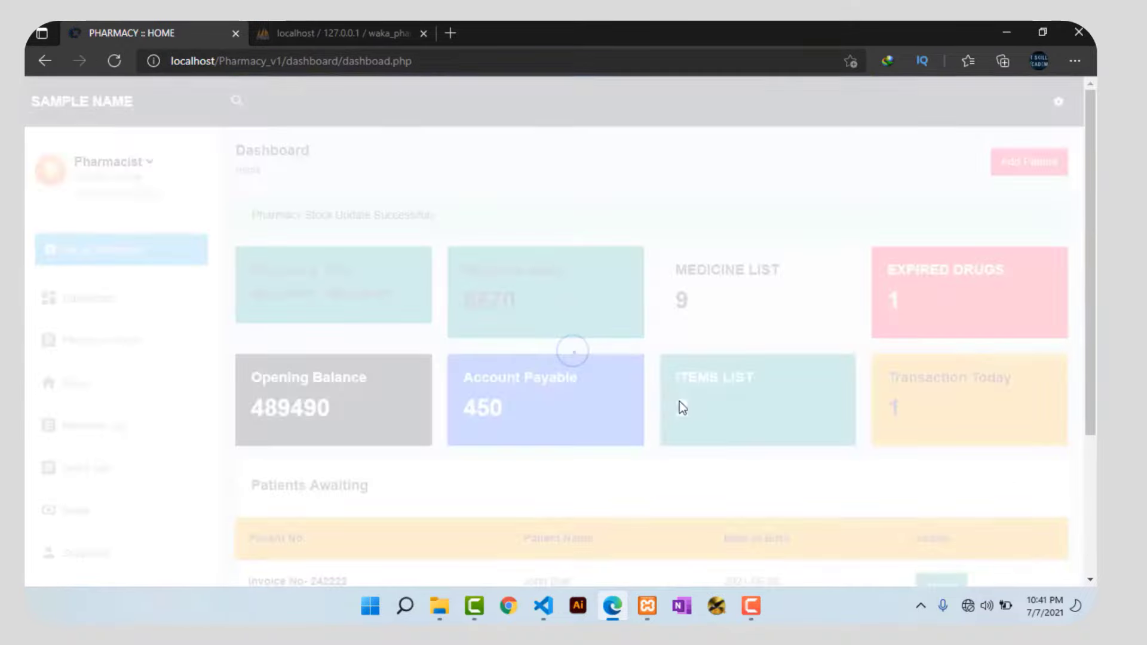
scroll(679, 401, "down", 5)
left_click(933, 439)
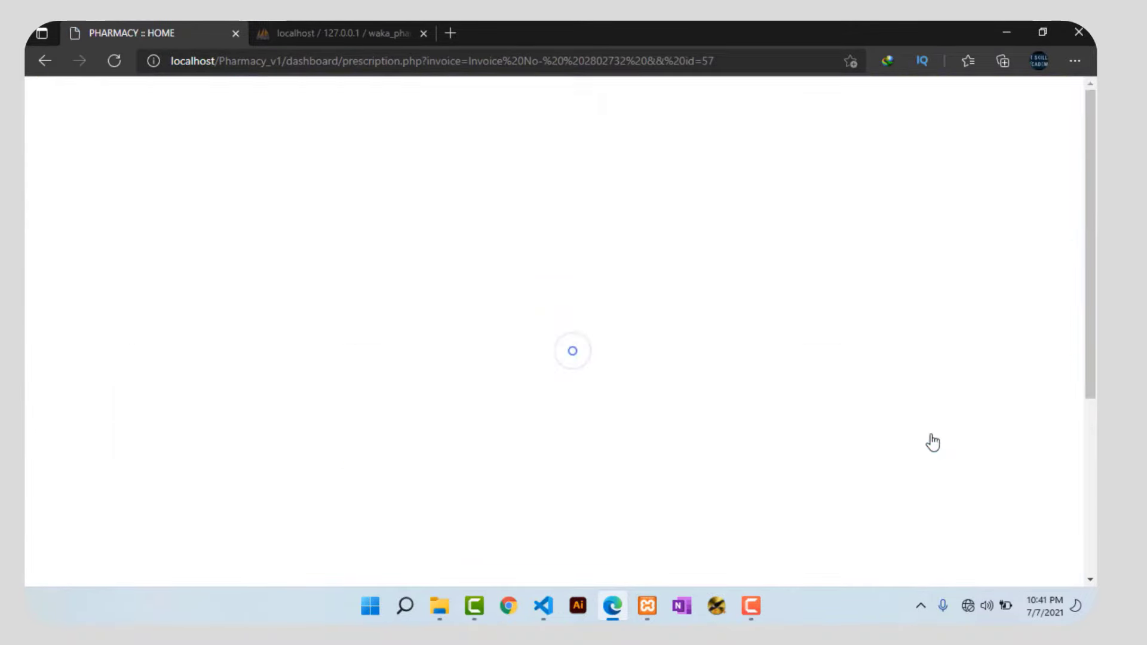